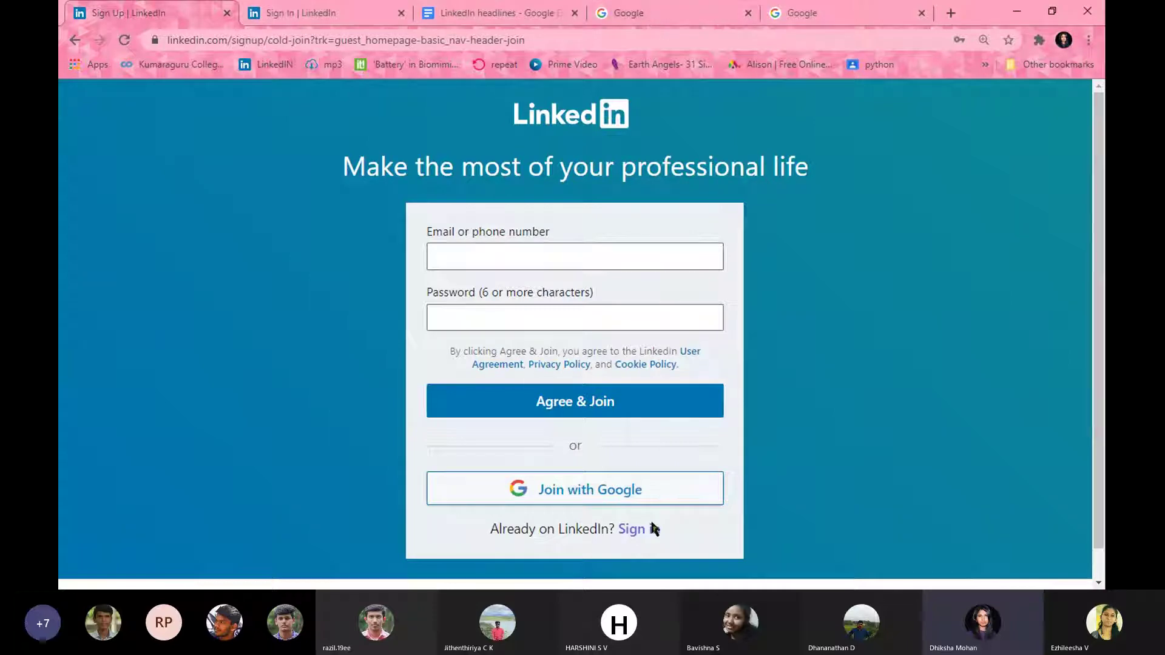
- Open the bookmarked LinkedIn profile page and sign in with the Google account
left_click(651, 534)
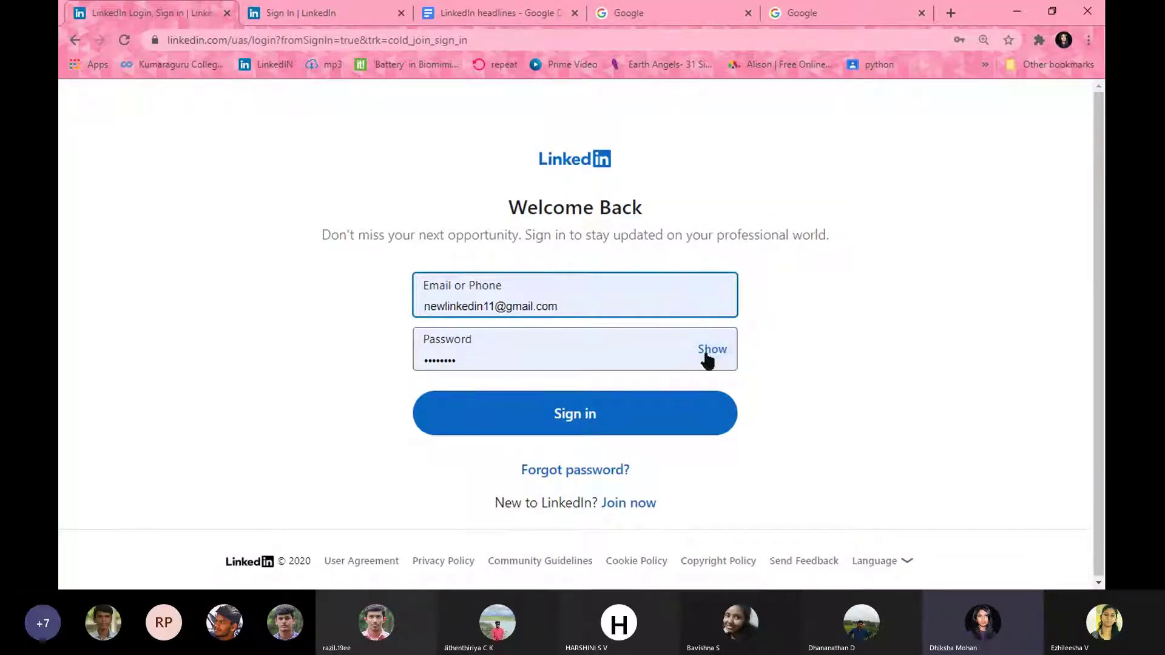
left_click(357, 9)
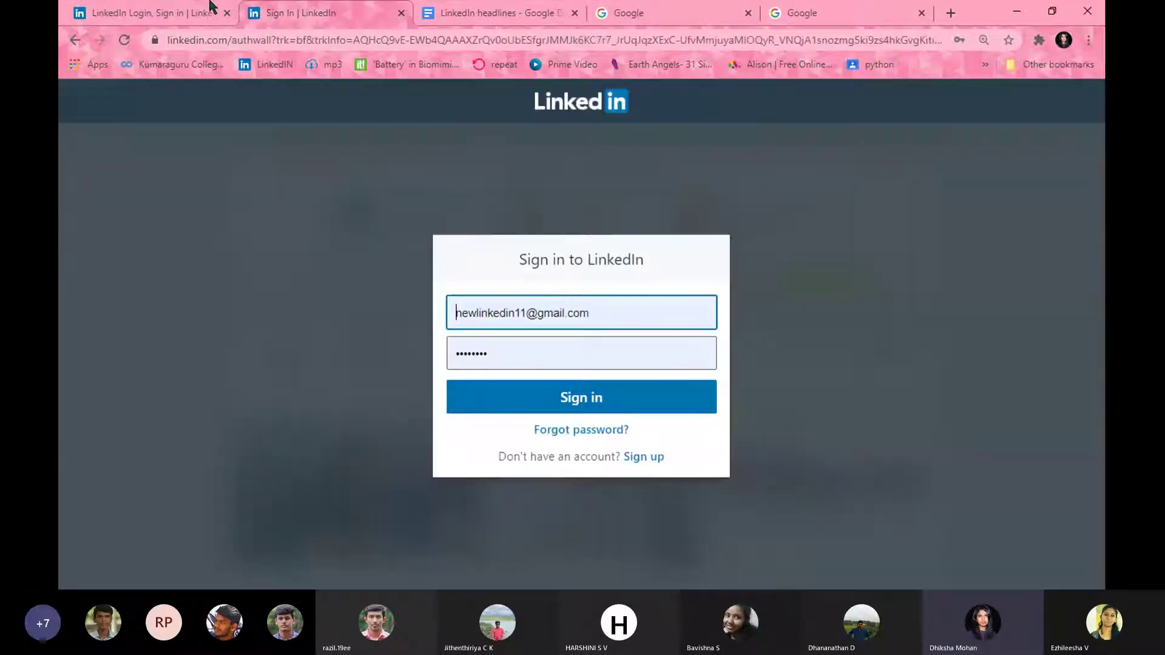
left_click(175, 5)
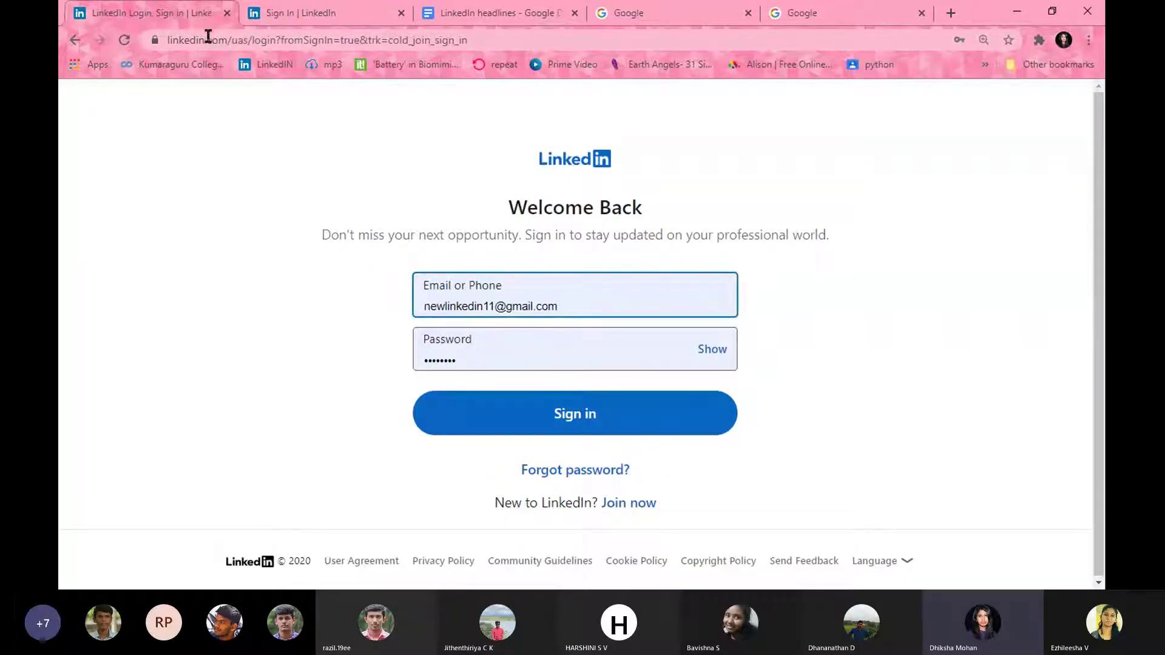
left_click(244, 65)
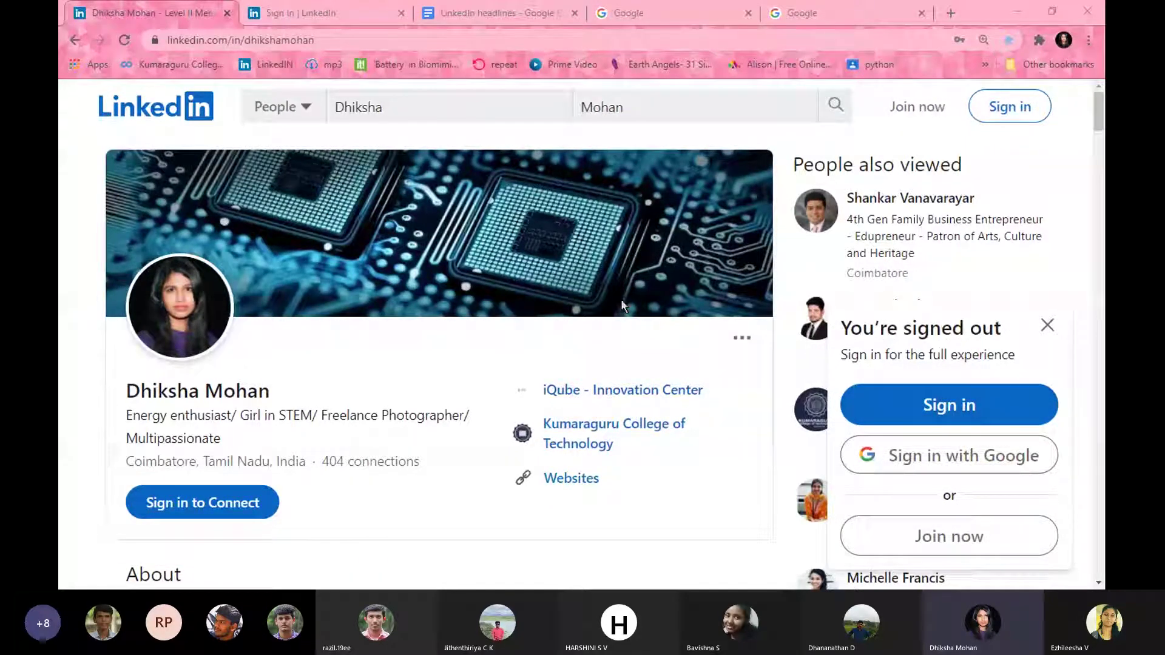
left_click(950, 455)
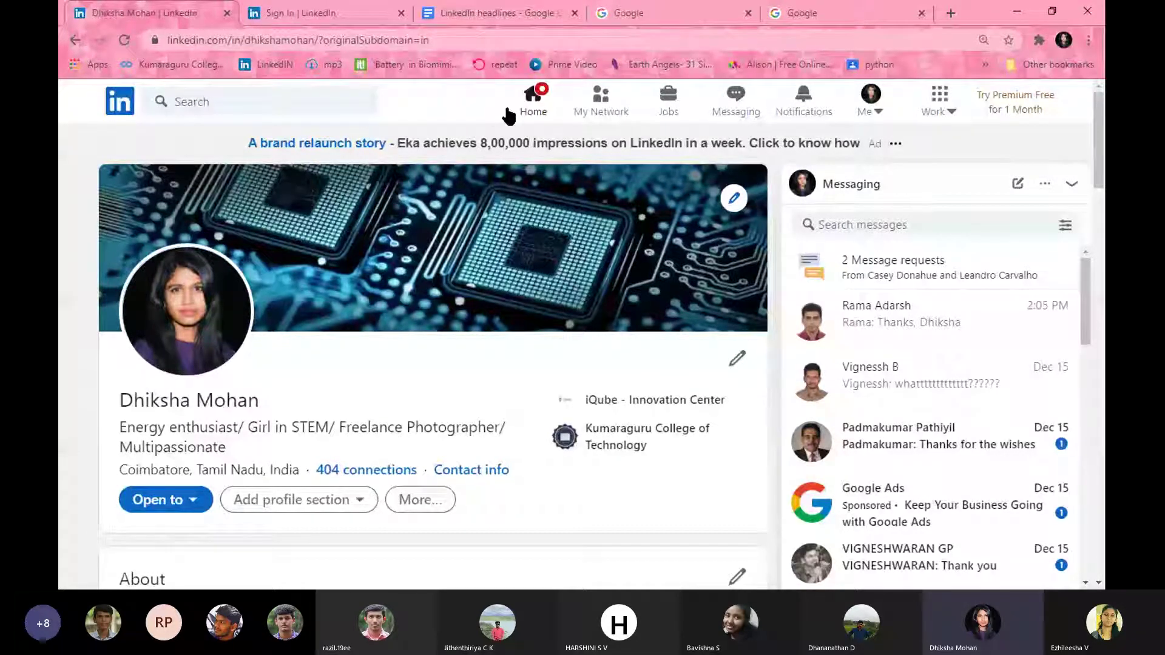
- Go to the LinkedIn home feed, collapse the messaging overlay and open the account's own profile
scroll(1100, 121, "down", 1)
scroll(1101, 111, "up", 1)
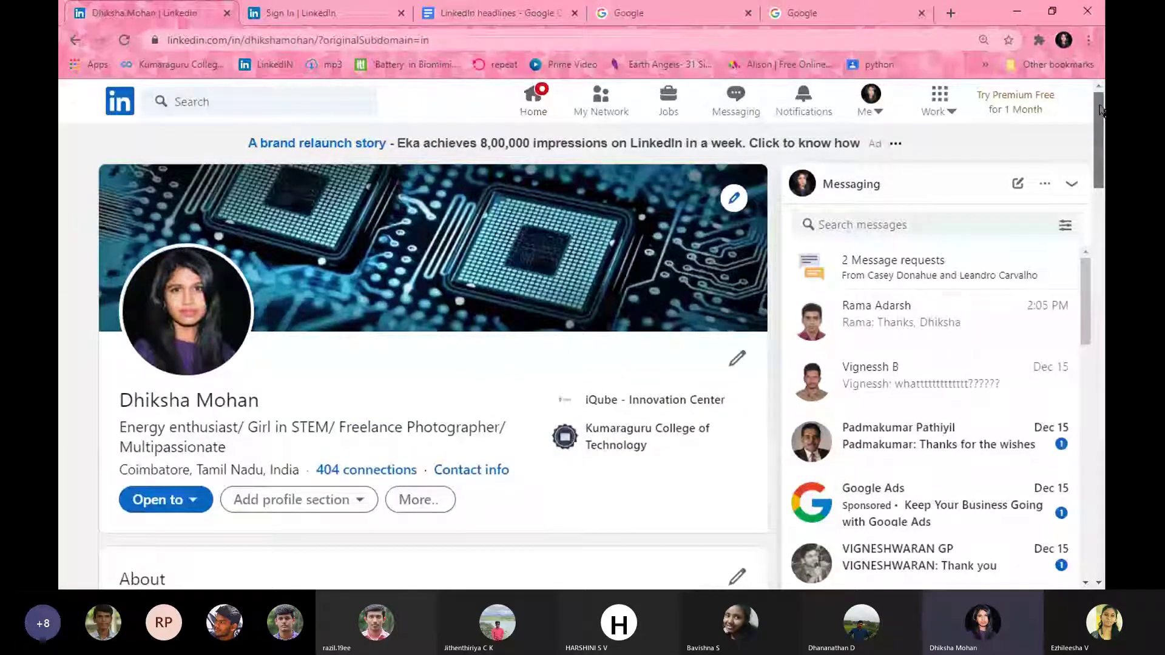
left_click(532, 111)
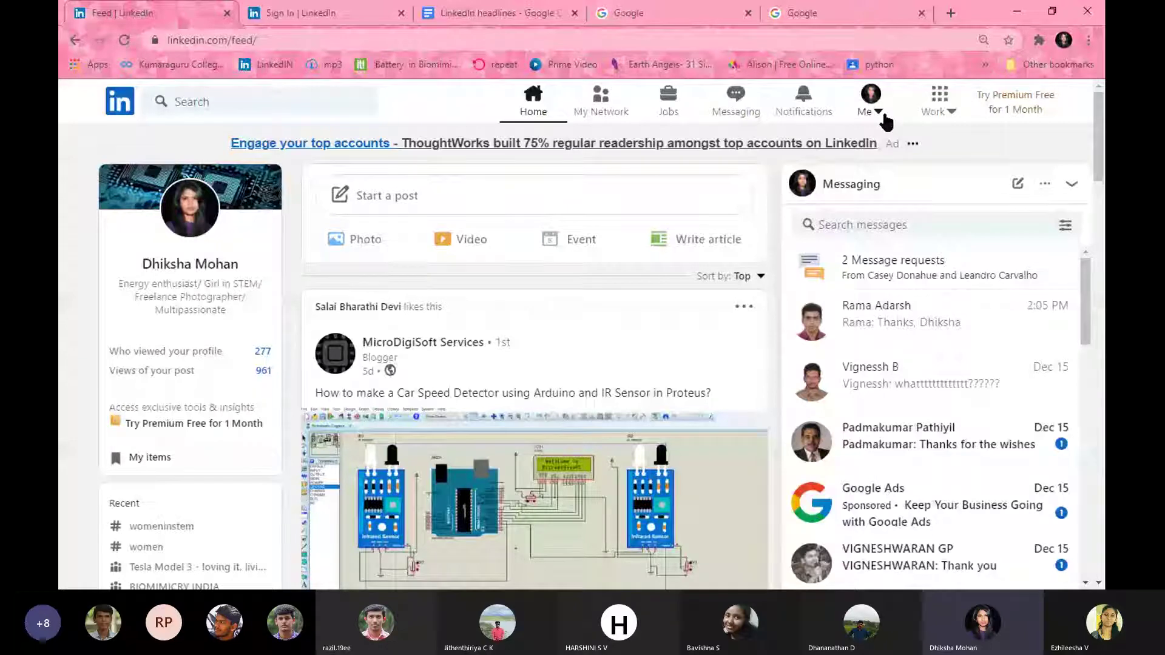
left_click(876, 116)
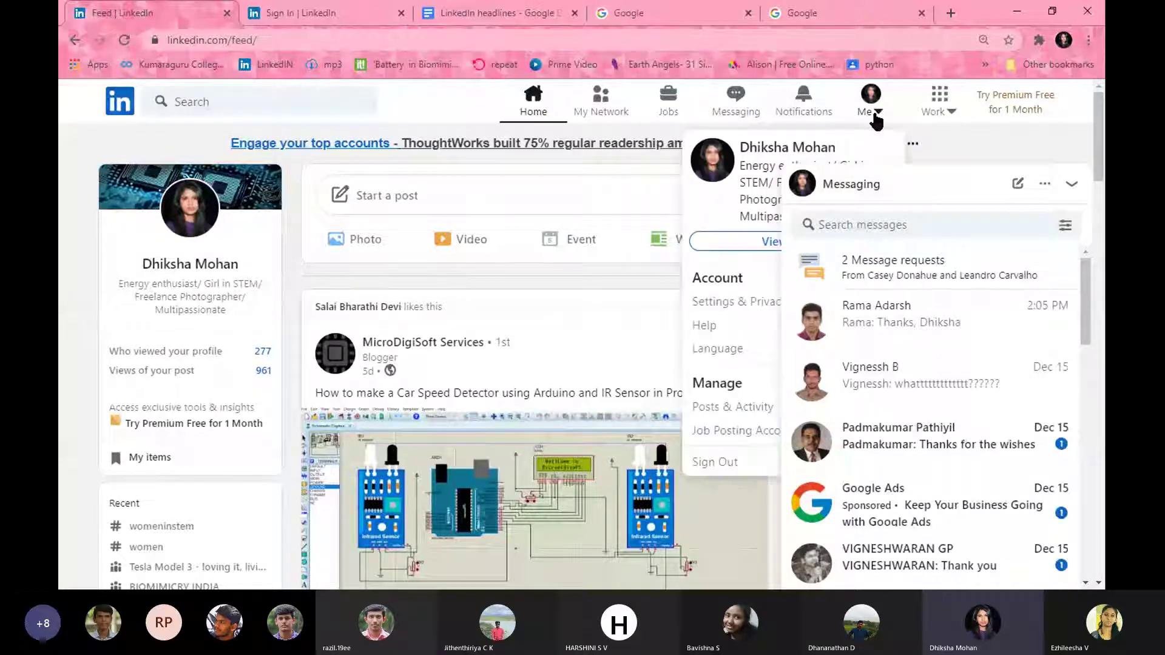
left_click(960, 186)
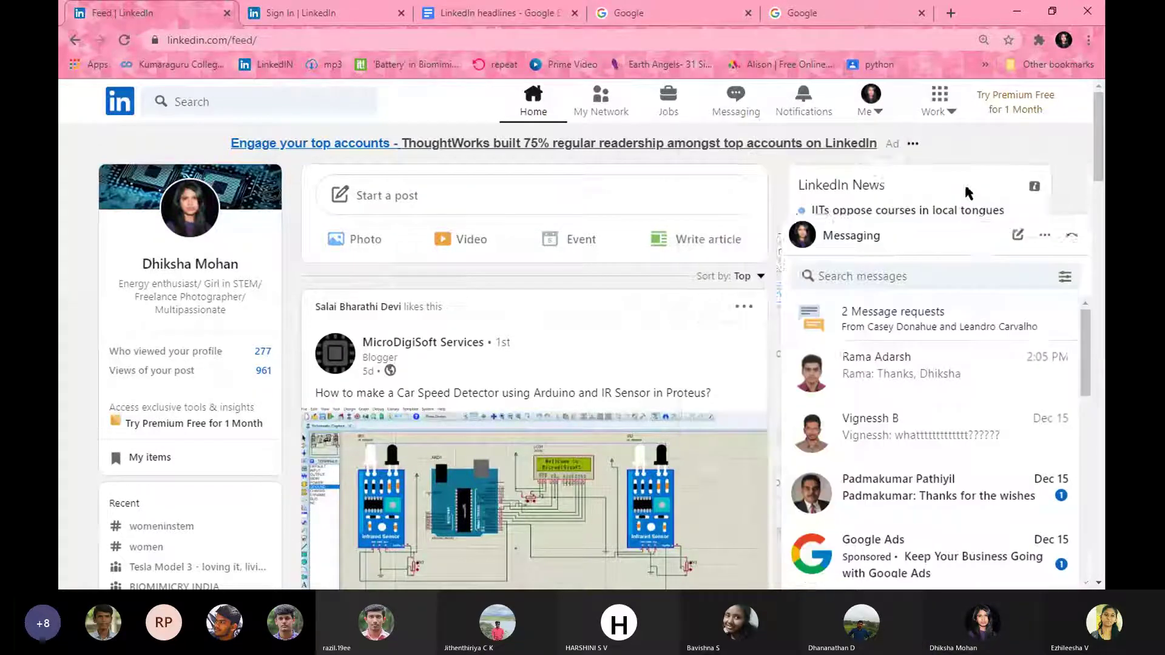
left_click(871, 105)
left_click(767, 246)
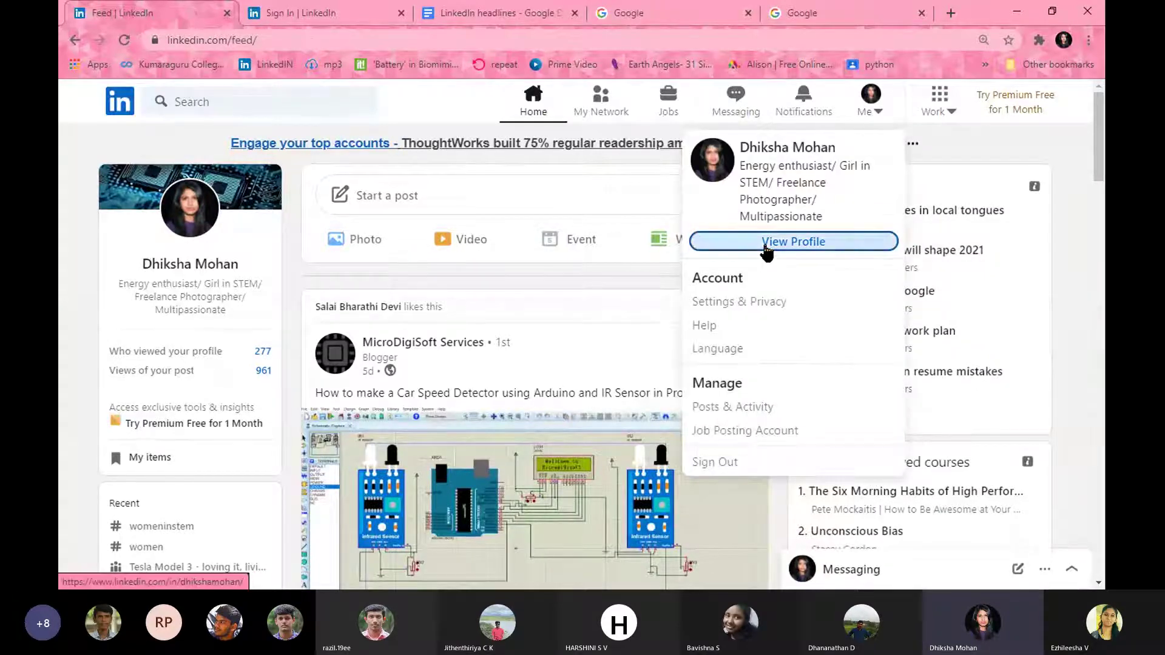
- Open the profile intro for editing and review the name, headline and current position fields
left_click_drag(1098, 138, 1101, 147)
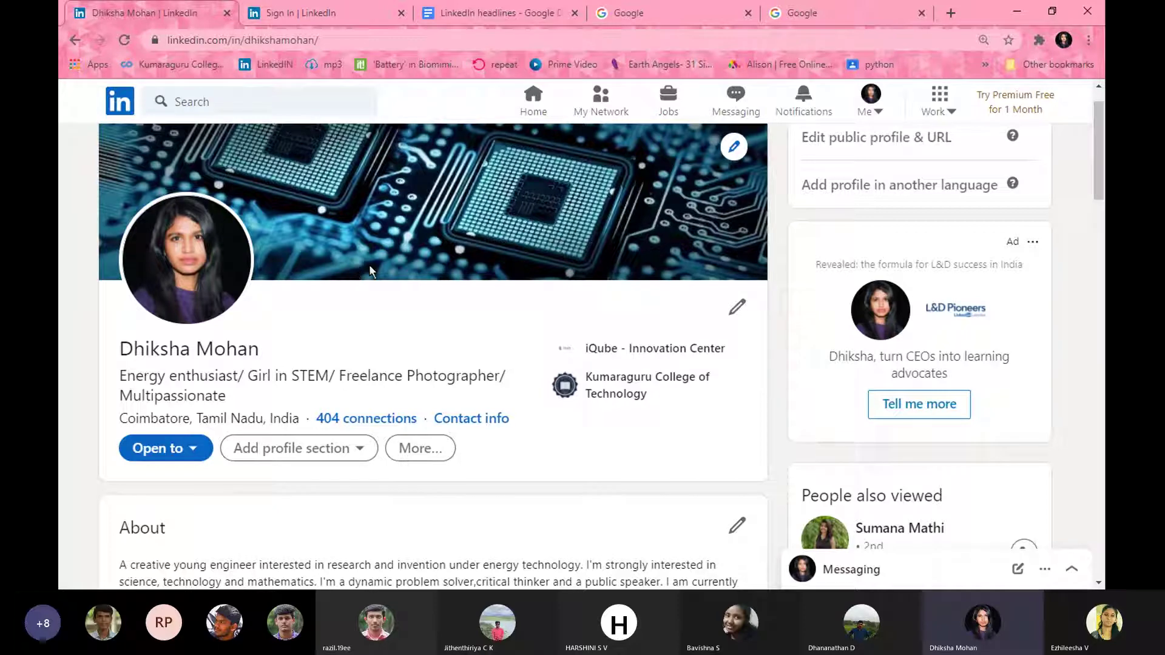
left_click(740, 309)
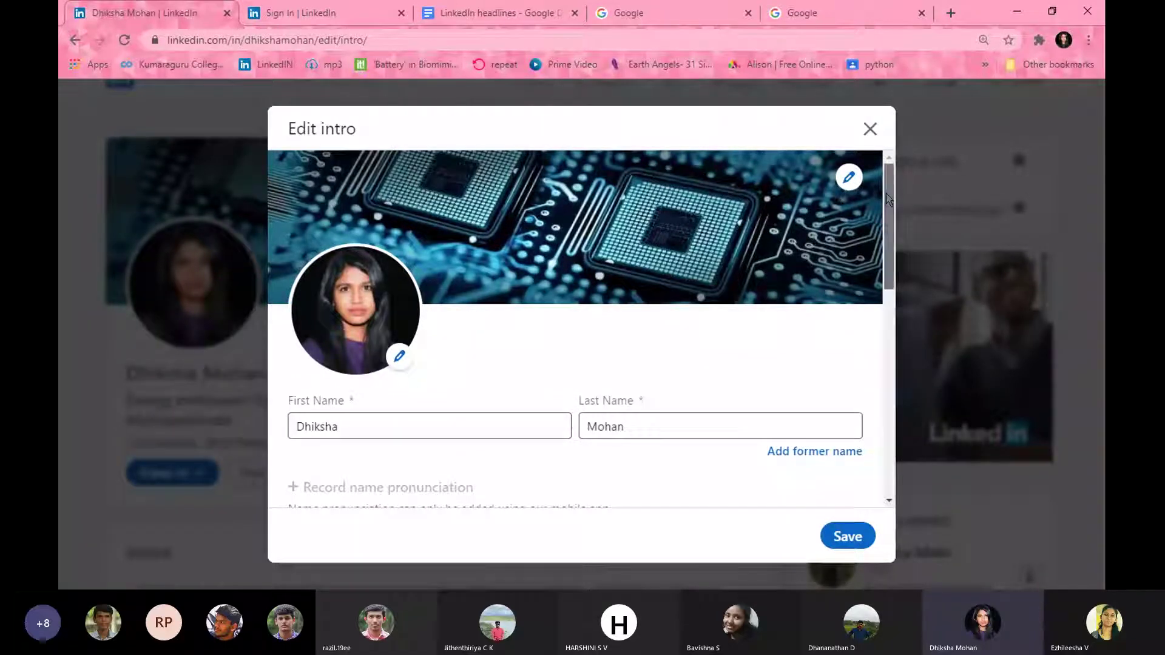
left_click_drag(886, 194, 888, 244)
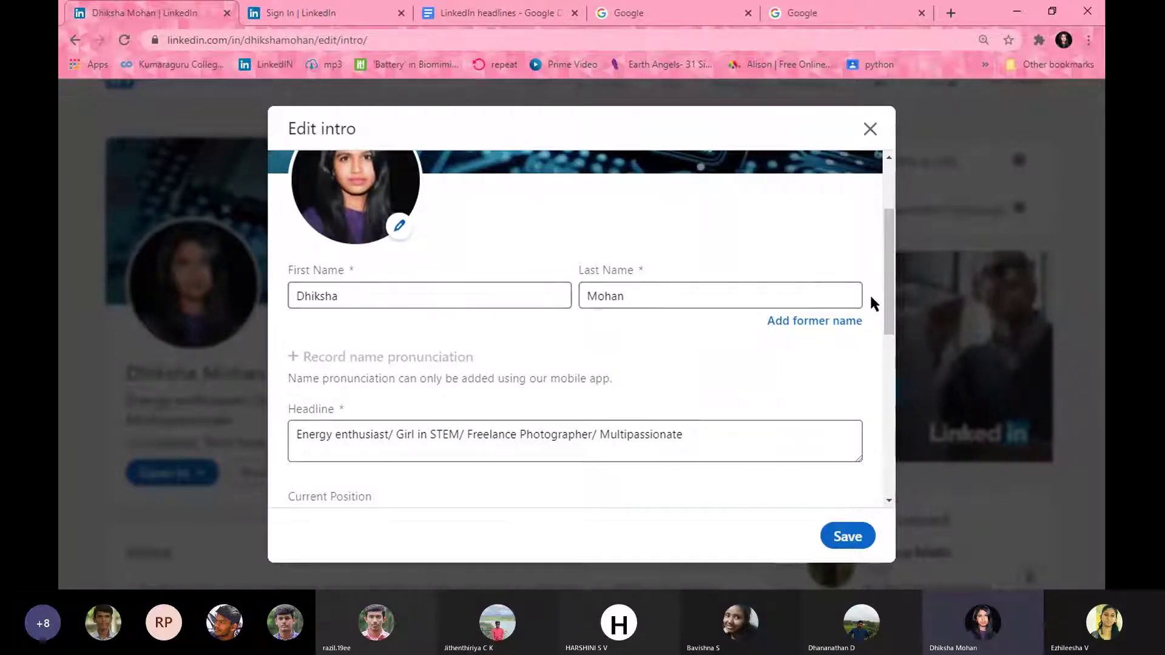
left_click_drag(888, 299, 886, 326)
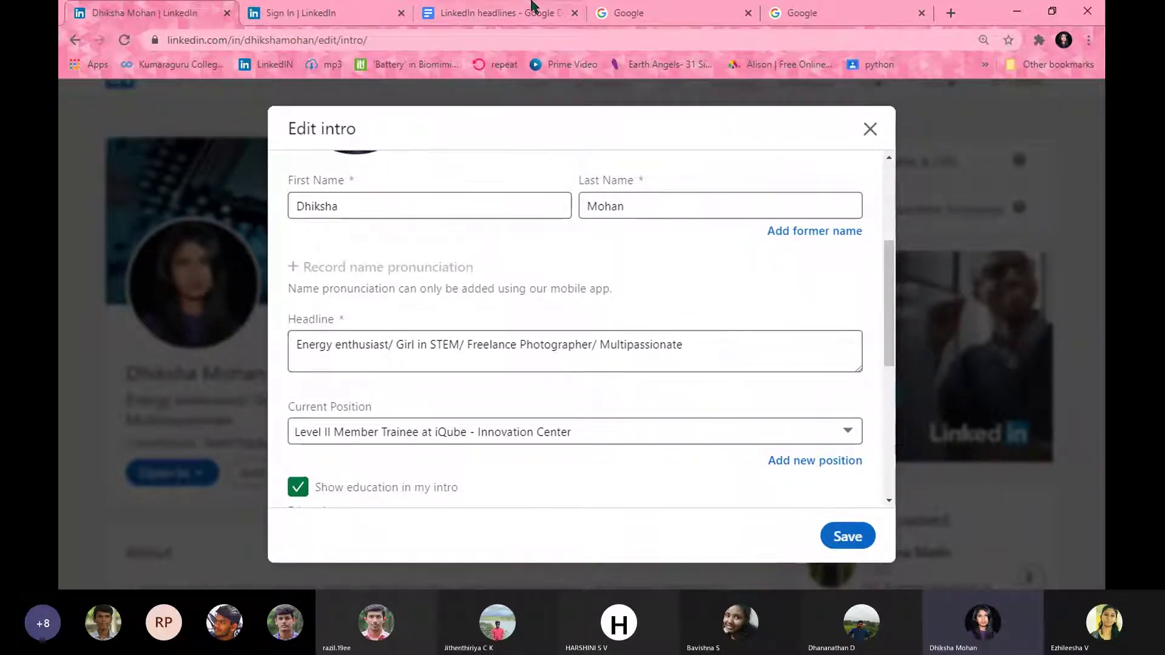
- Close the spare LinkedIn sign-in tab and compare the tips in the LinkedIn headlines document with the profile's own headline
left_click(271, 8)
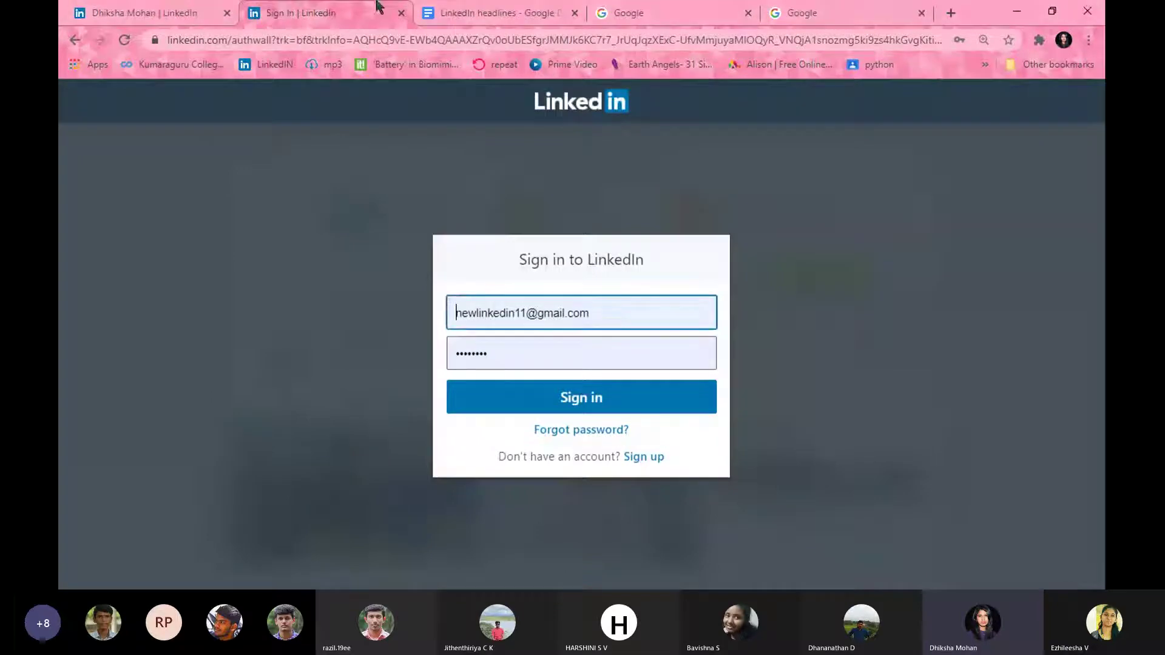
left_click(401, 13)
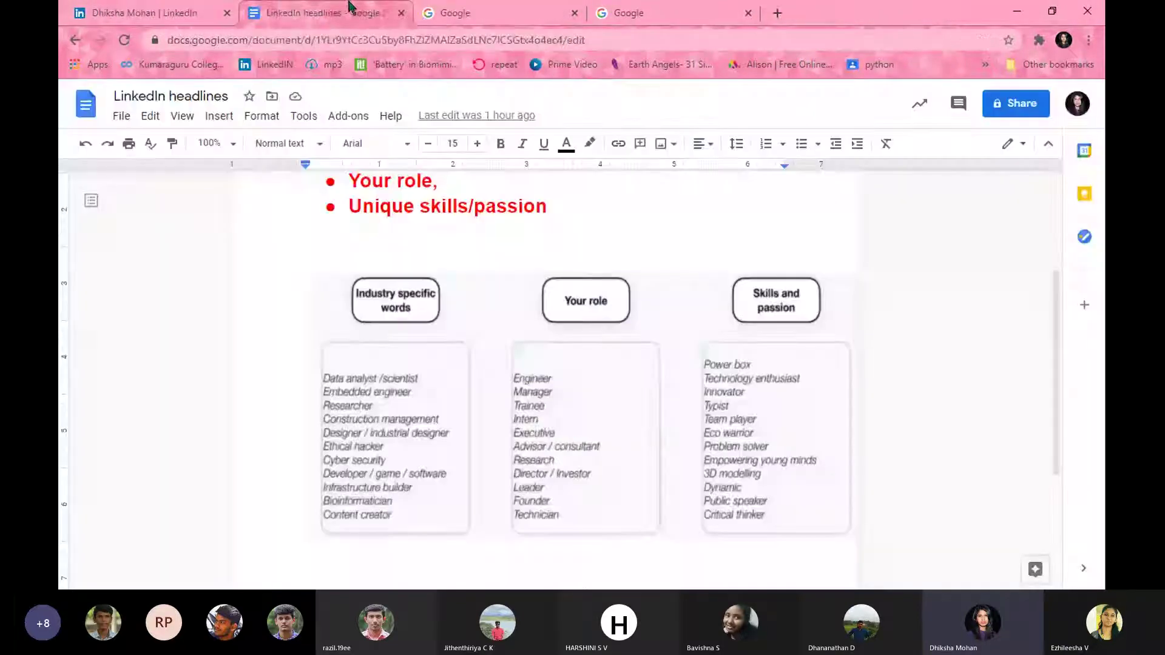
left_click_drag(1056, 325, 1041, 222)
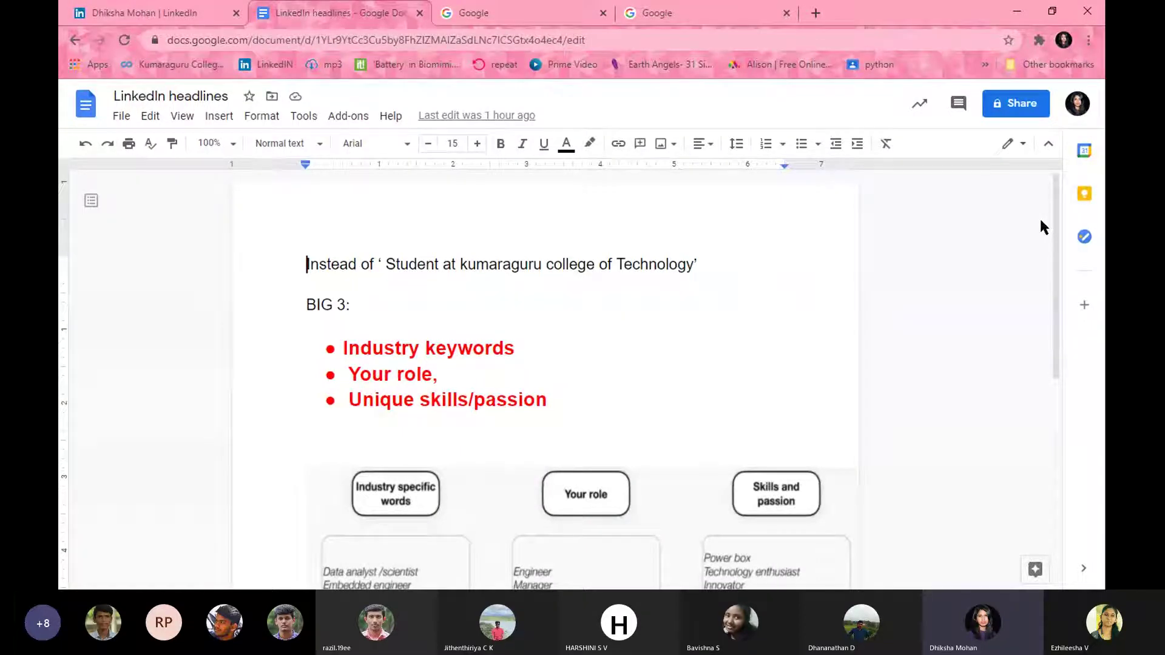
left_click_drag(1055, 226, 1055, 243)
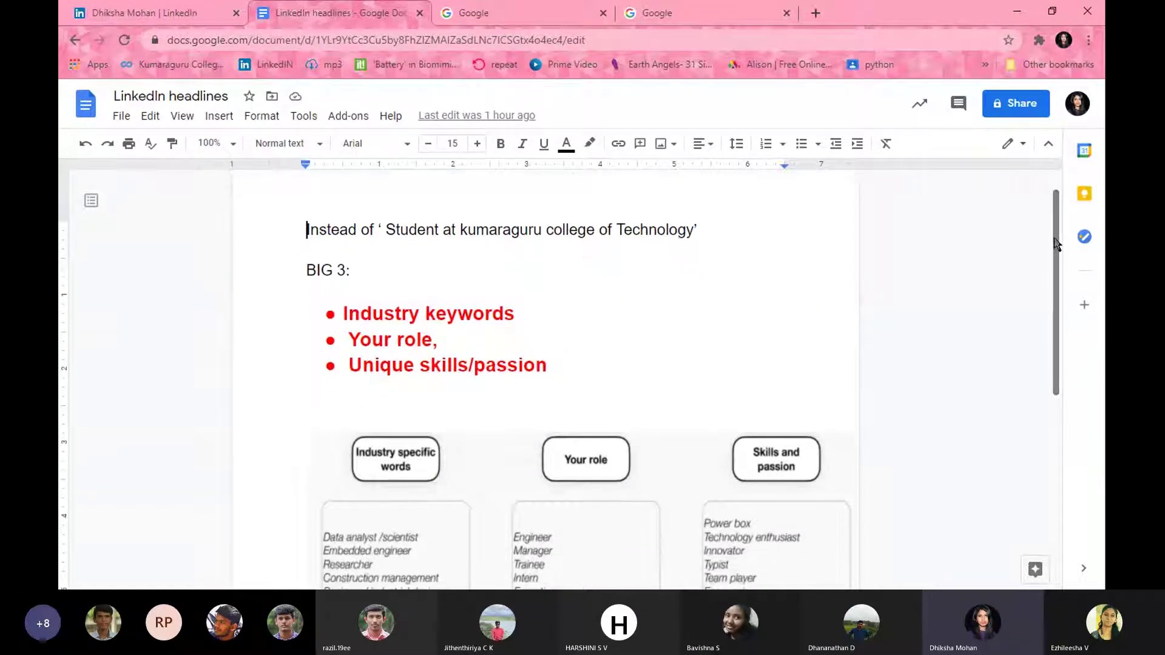
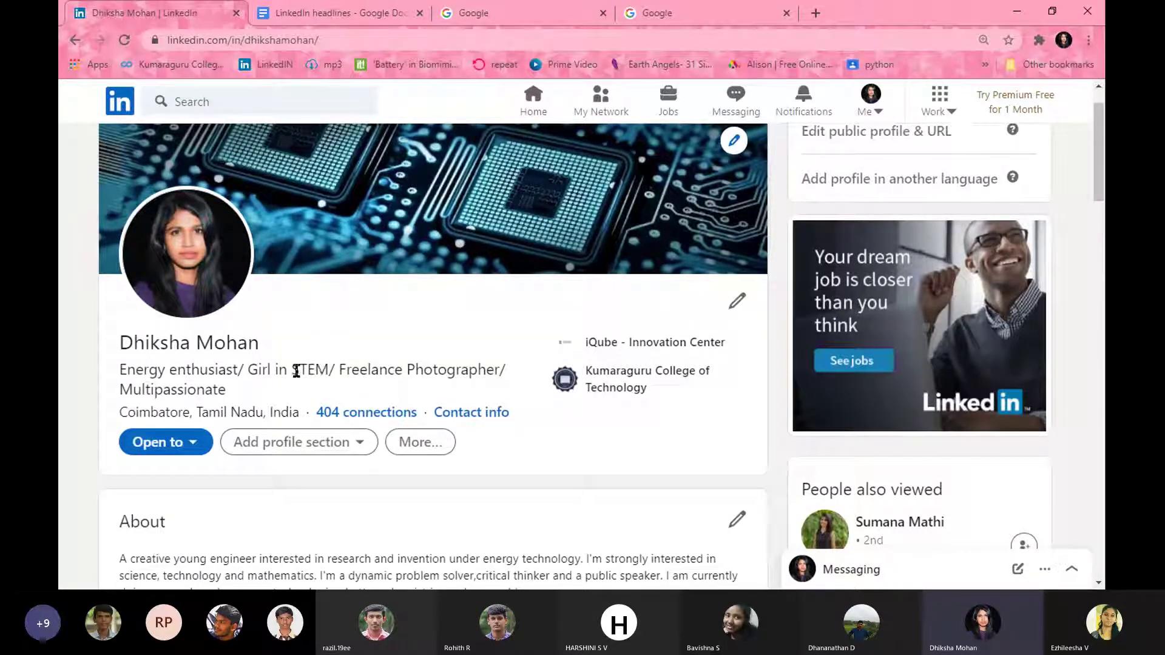
left_click_drag(248, 370, 337, 326)
left_click(337, 326)
- Open LinkedIn in a new tab and examine the headline on the profile of the first person under recent searches
left_click(815, 13)
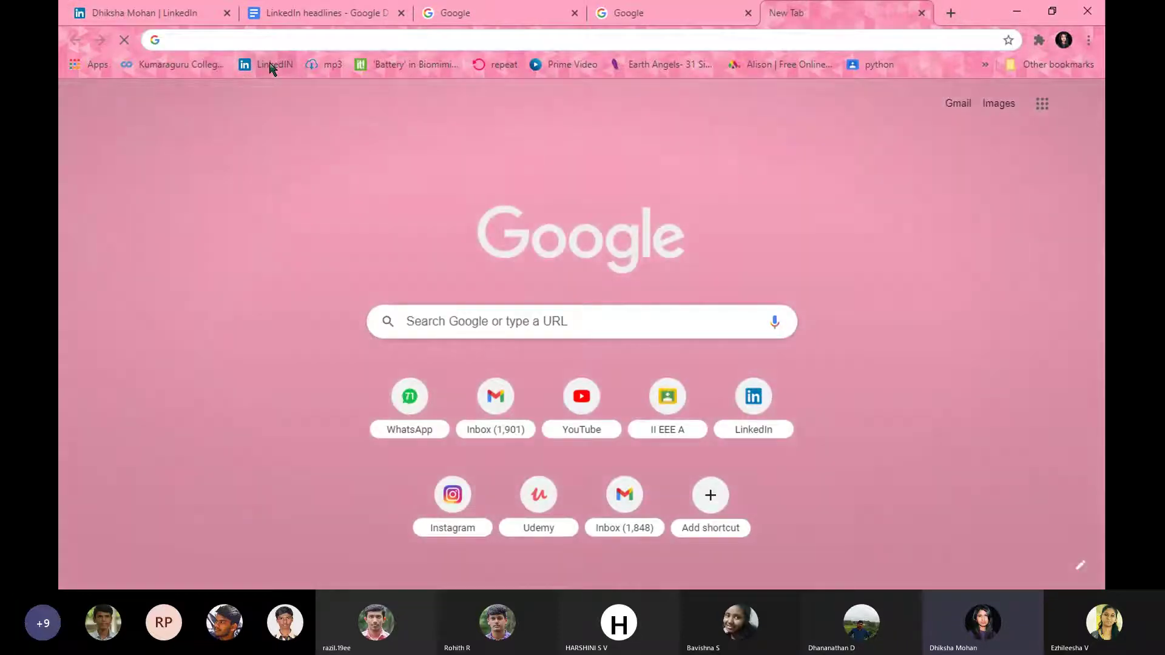
left_click(267, 64)
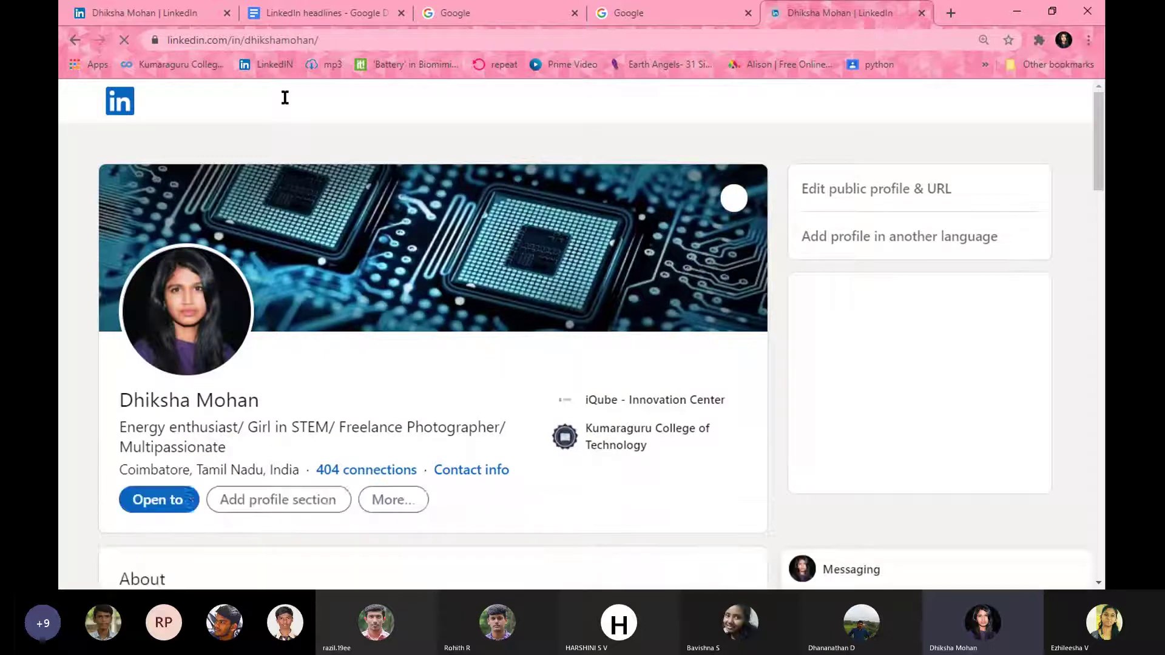
left_click(253, 92)
type("A")
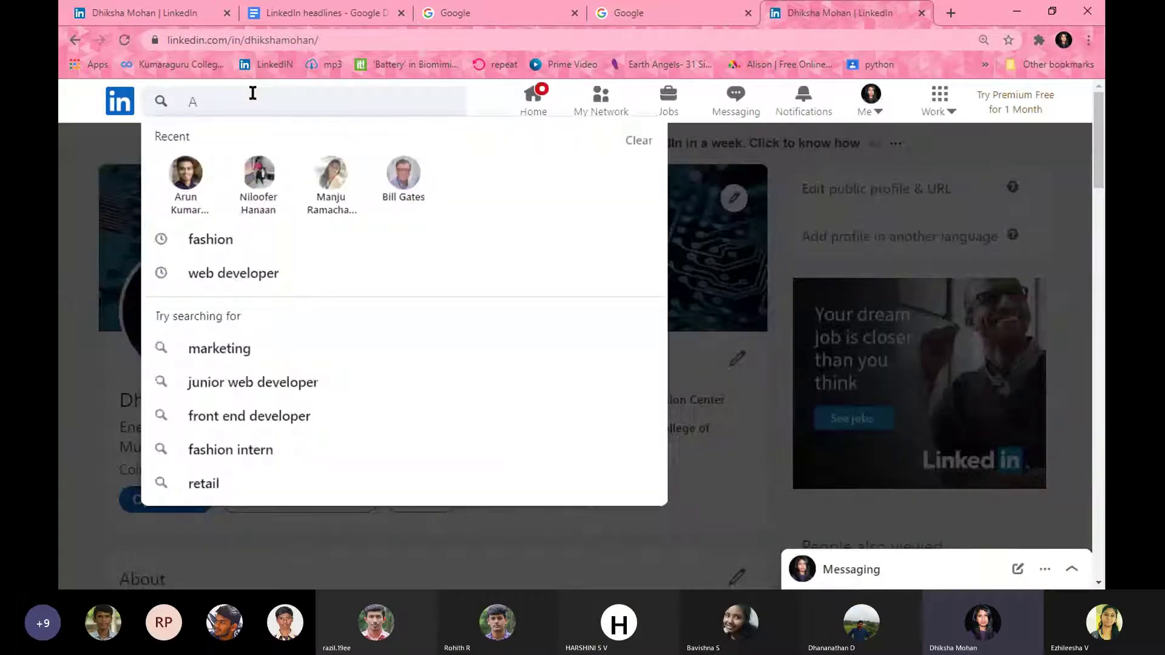
key("BackSpace")
key("Escape")
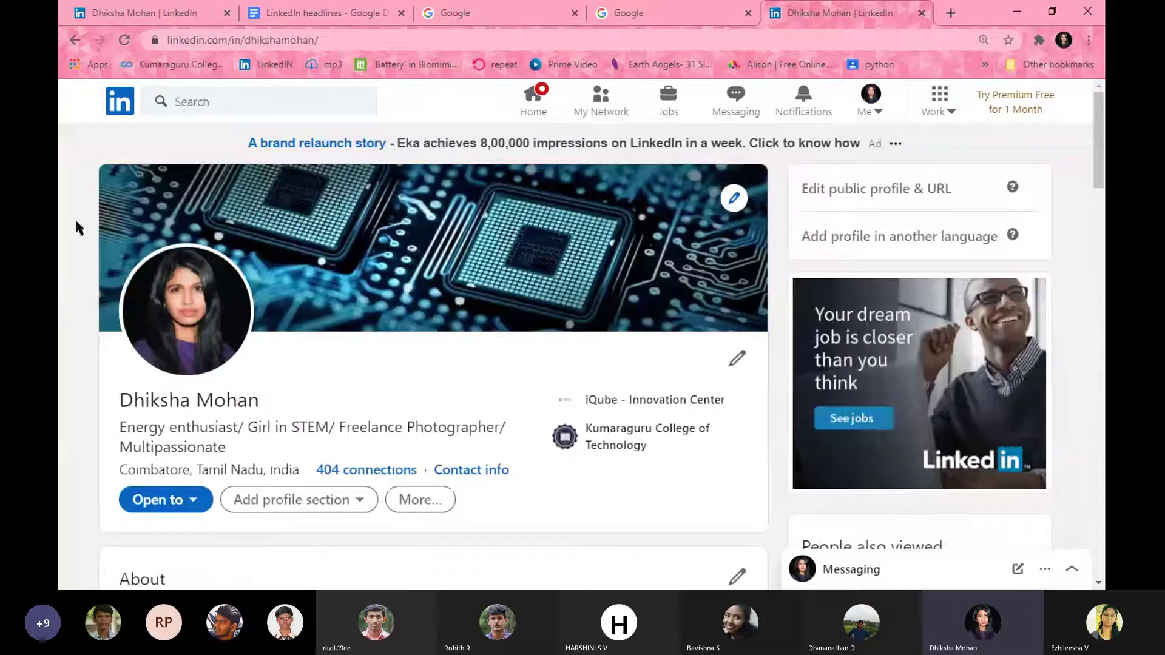
scroll(75, 217, "down", 1)
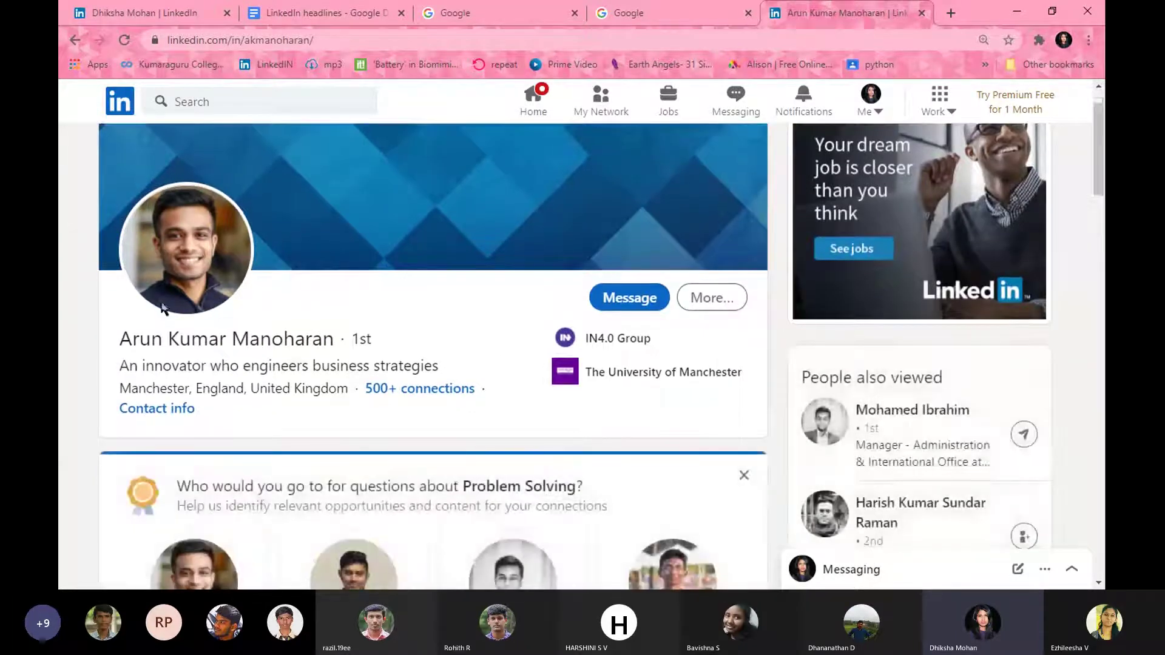
left_click_drag(120, 366, 436, 369)
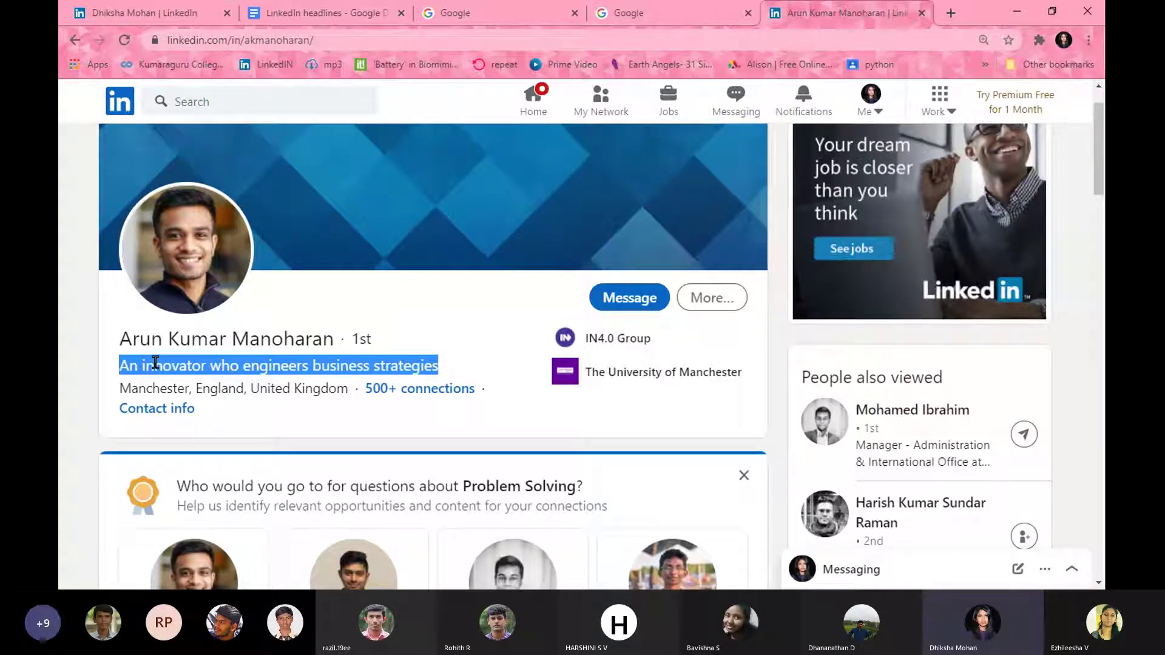
left_click(284, 367)
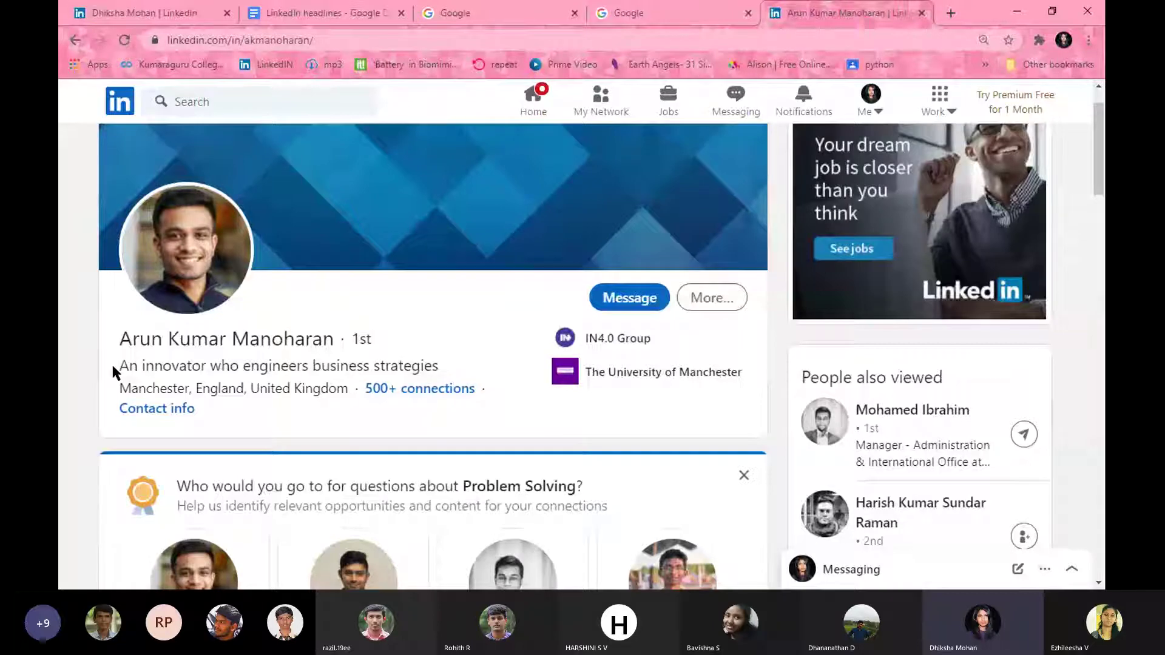
- Return to the own profile, review the intro's headline, position, education, location, industry and contact fields in the editor, and save the intro
left_click(165, 5)
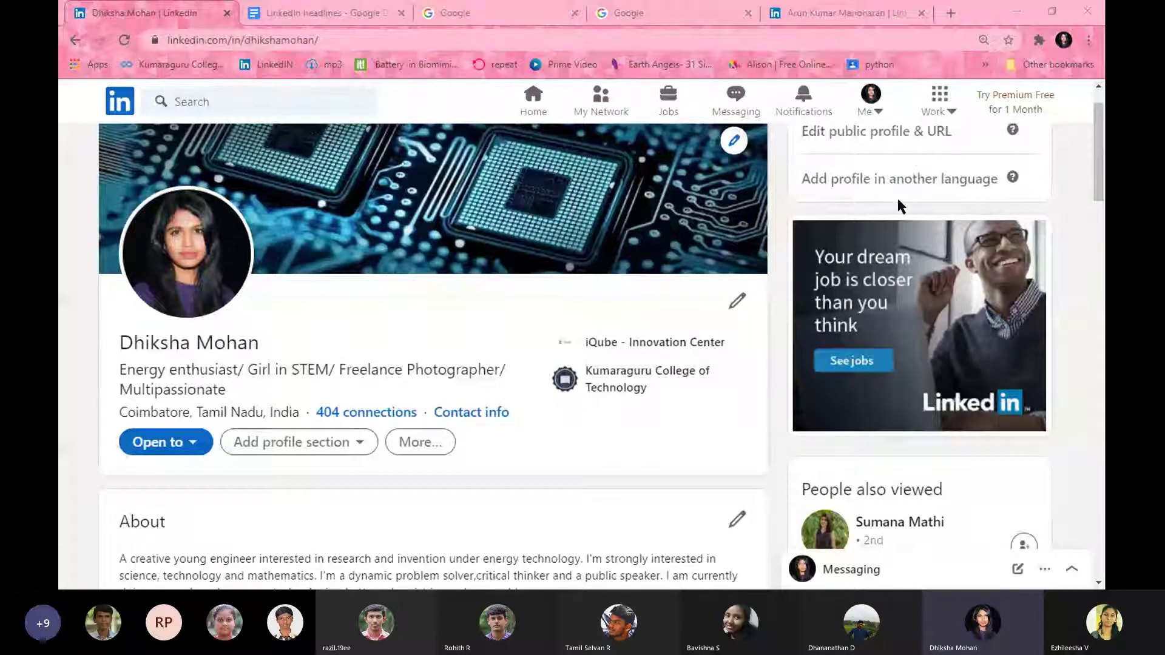
left_click(61, 267)
left_click(897, 37)
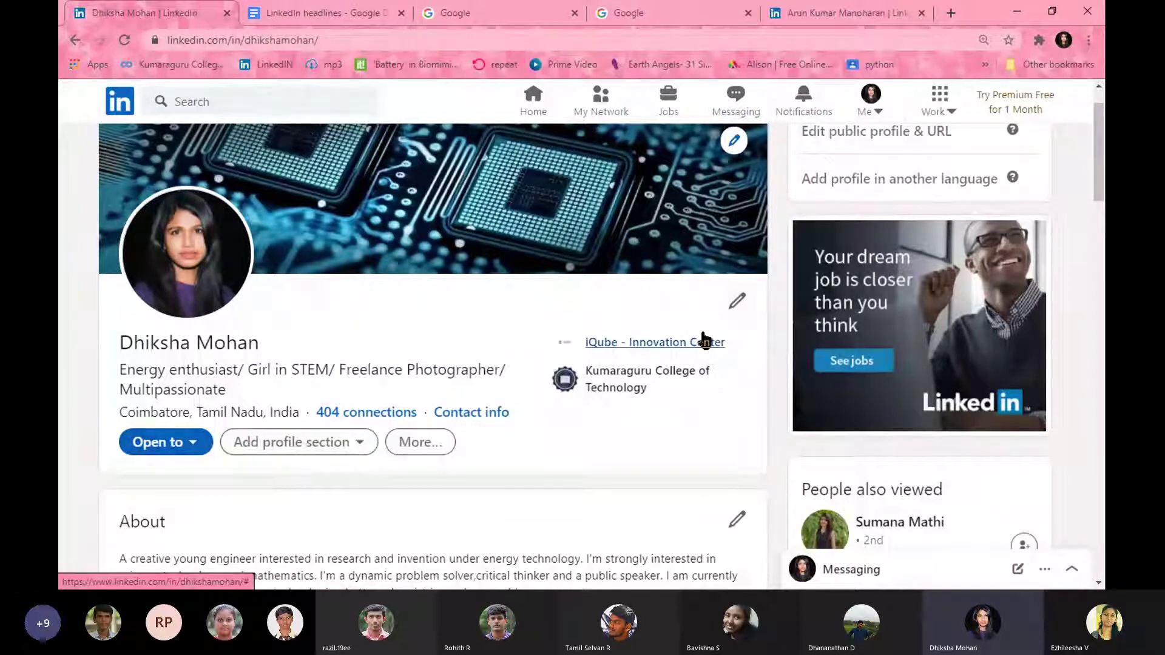
left_click(738, 302)
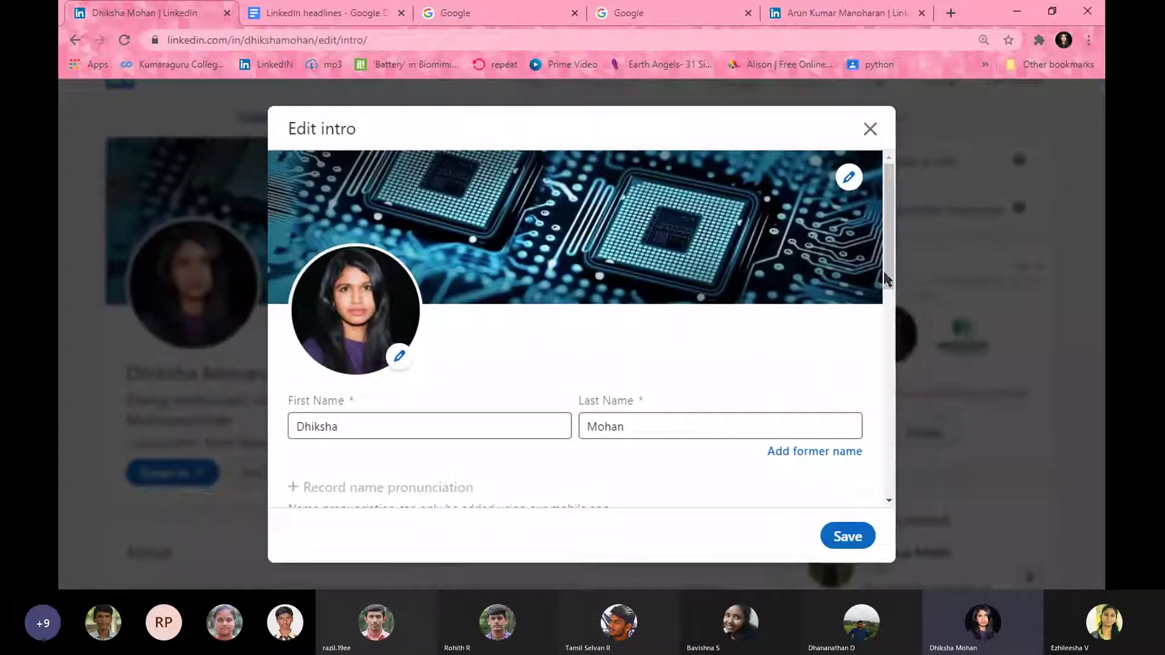
left_click_drag(894, 276, 889, 381)
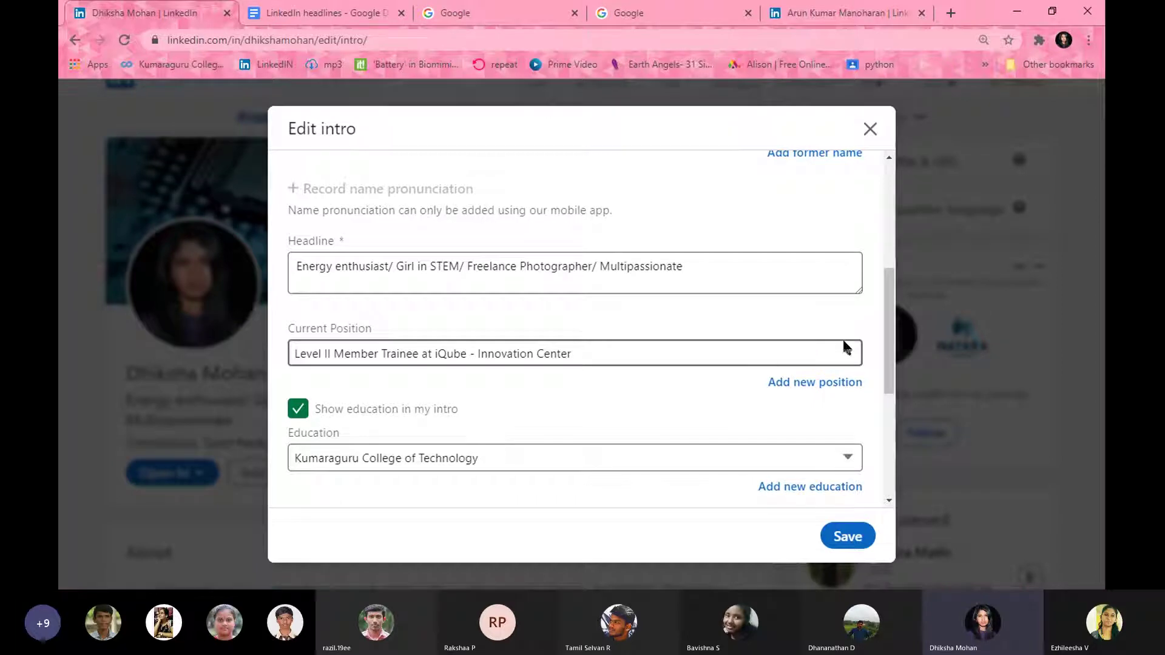
left_click_drag(887, 331, 889, 356)
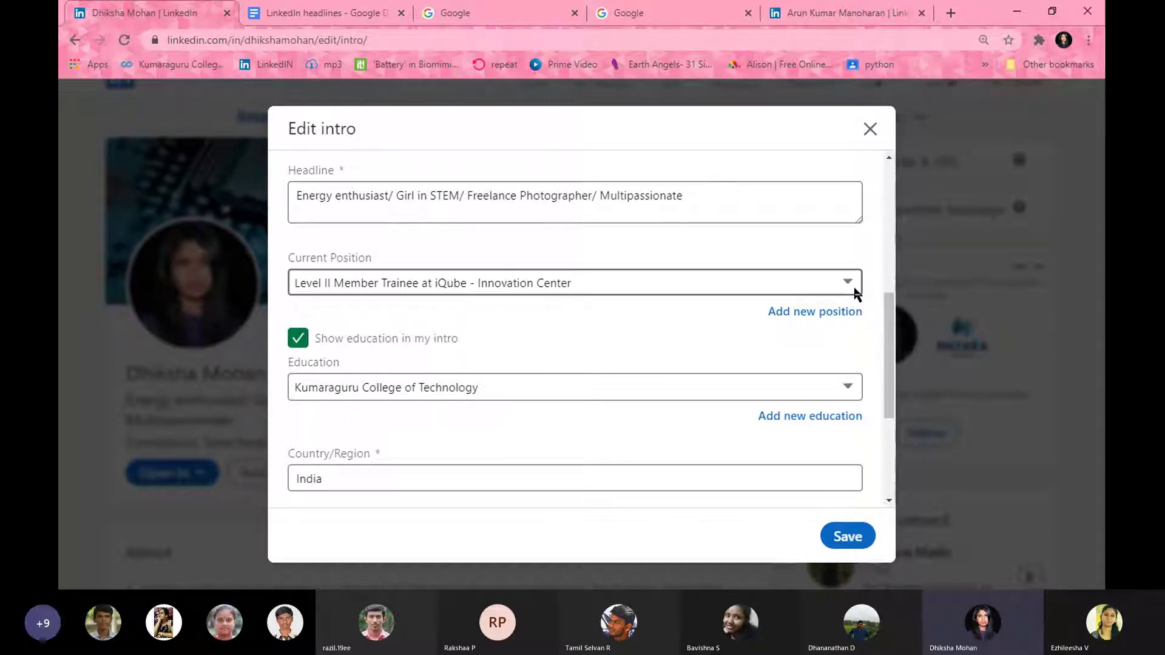
left_click_drag(889, 328, 891, 416)
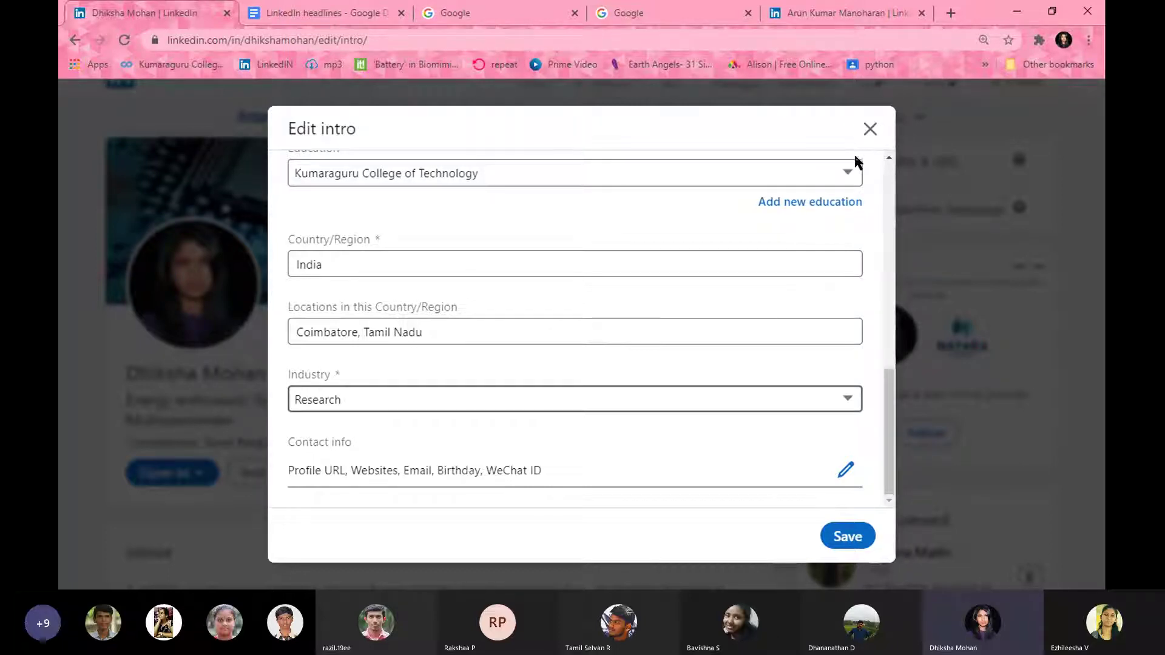
left_click(879, 306)
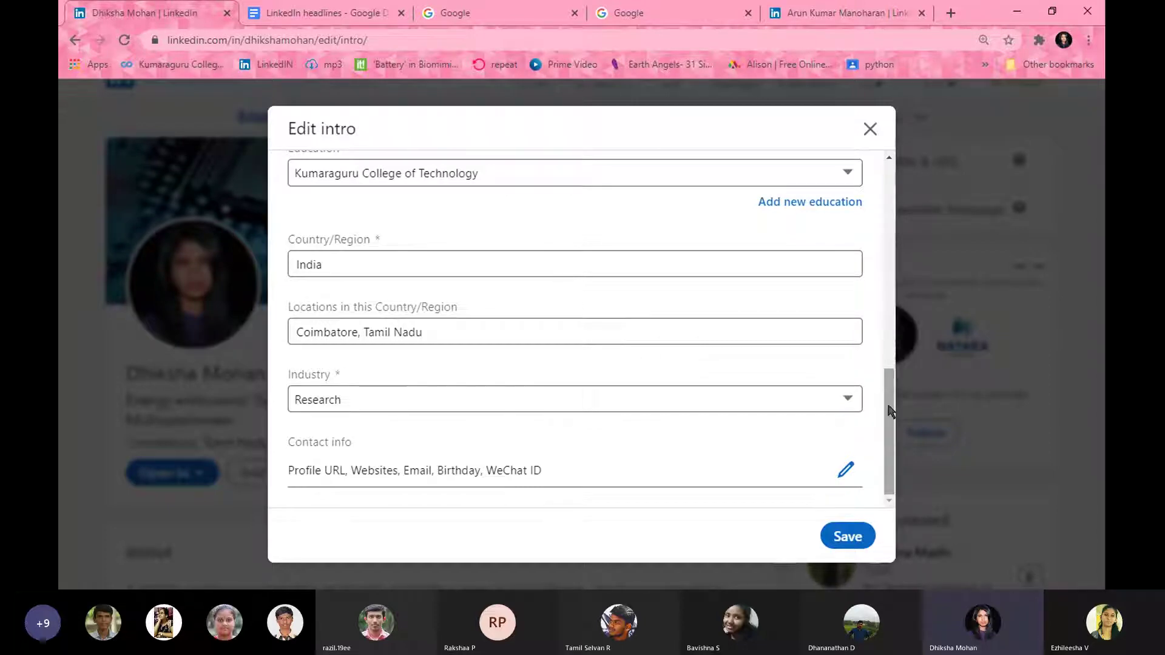
left_click(862, 540)
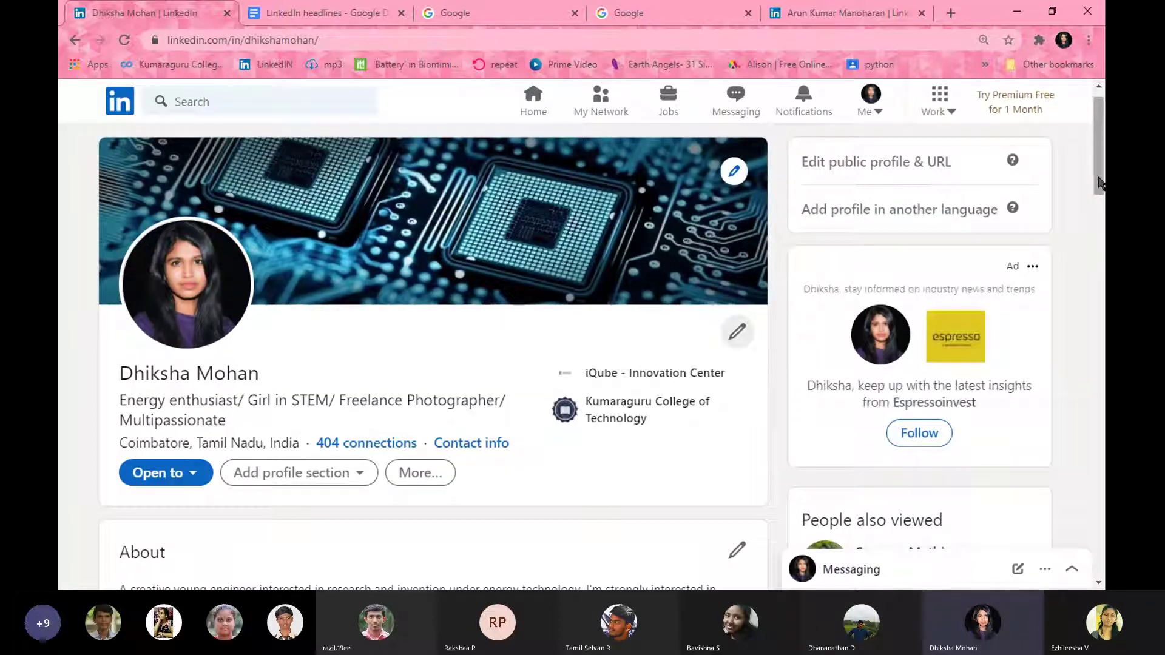
- Expand the profile's About section, review its full summary in an enlarged editing box, and close the editor without saving
left_click_drag(1101, 182, 1102, 230)
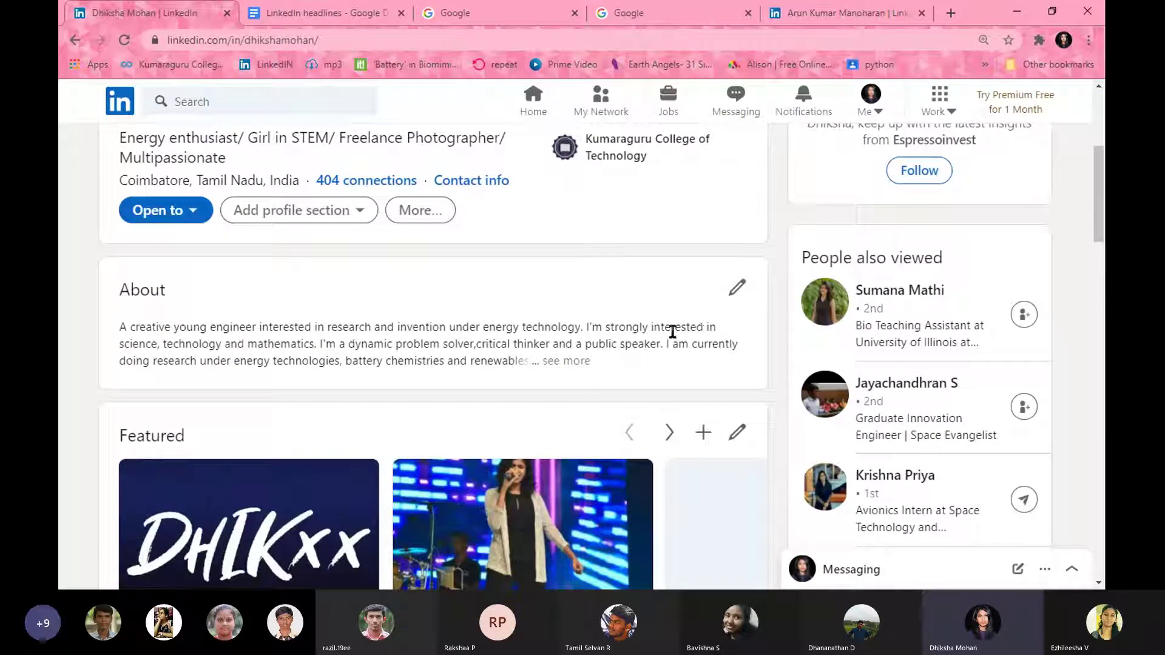
left_click(566, 360)
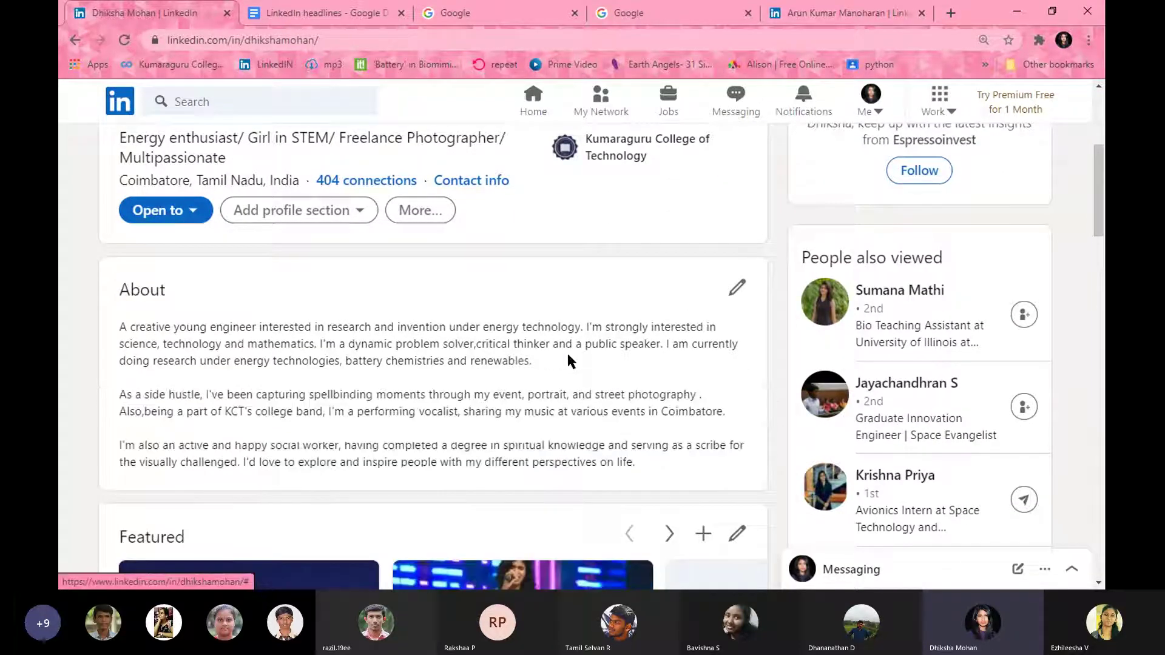
left_click(737, 288)
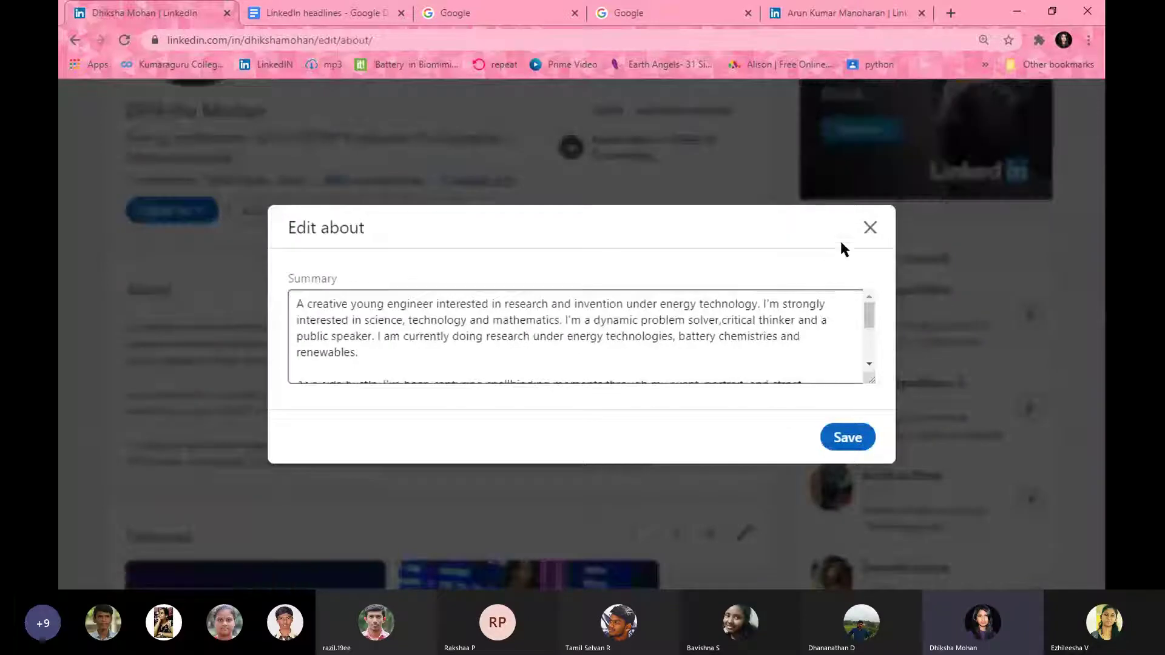
left_click_drag(867, 376, 892, 486)
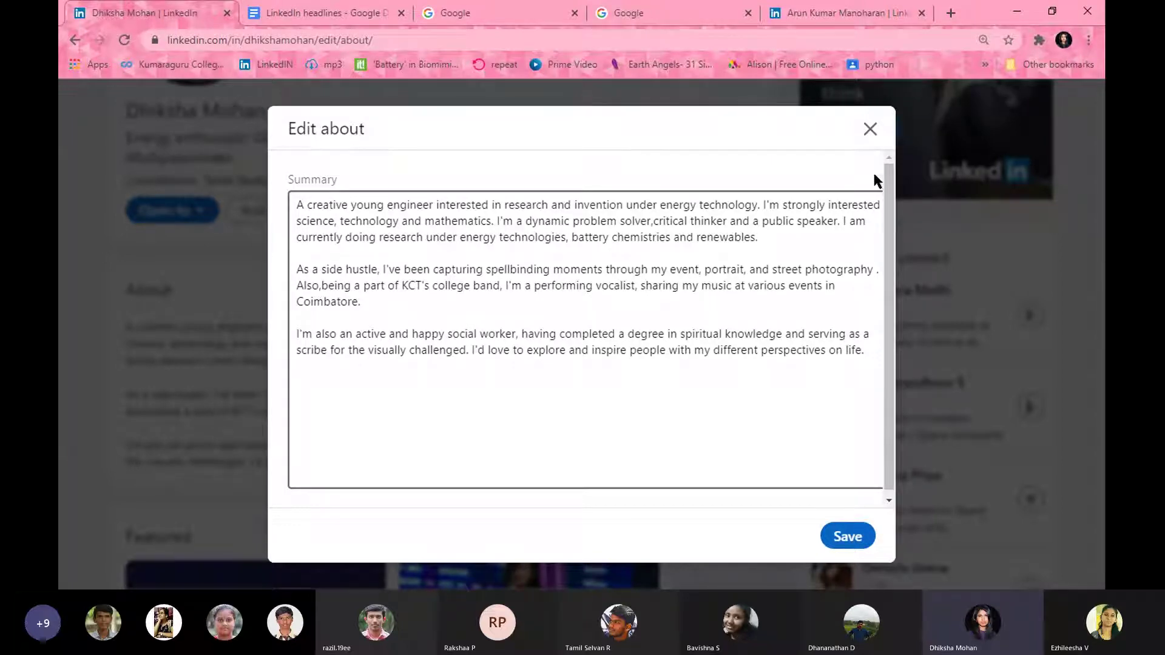
left_click(871, 129)
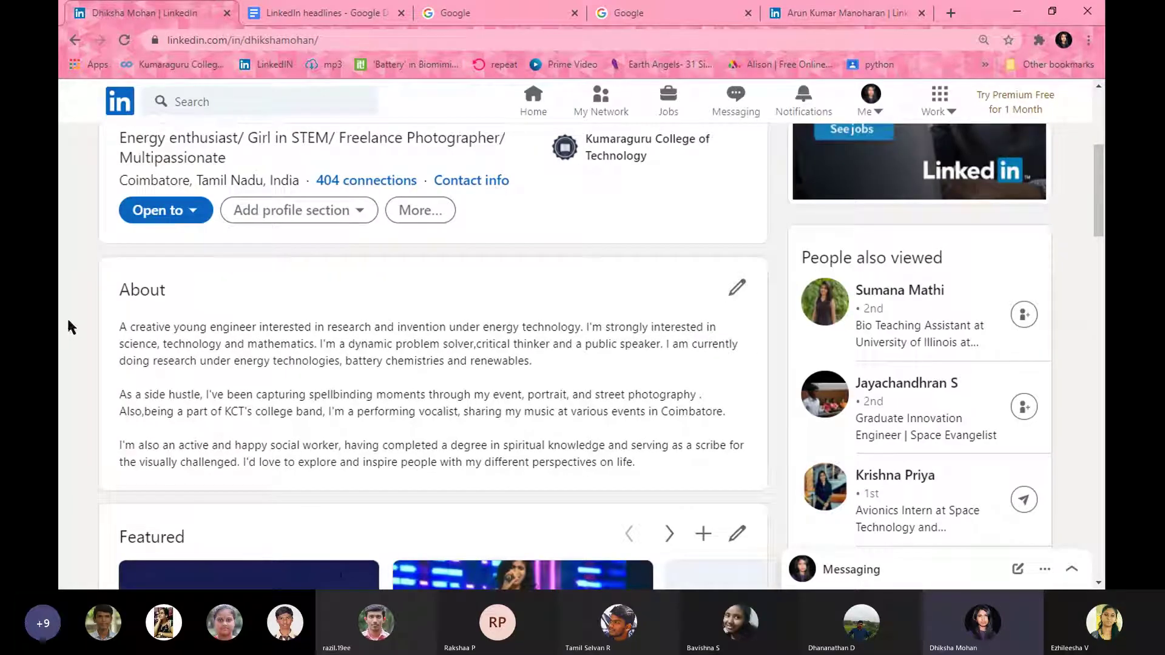
scroll(71, 327, "down", 1)
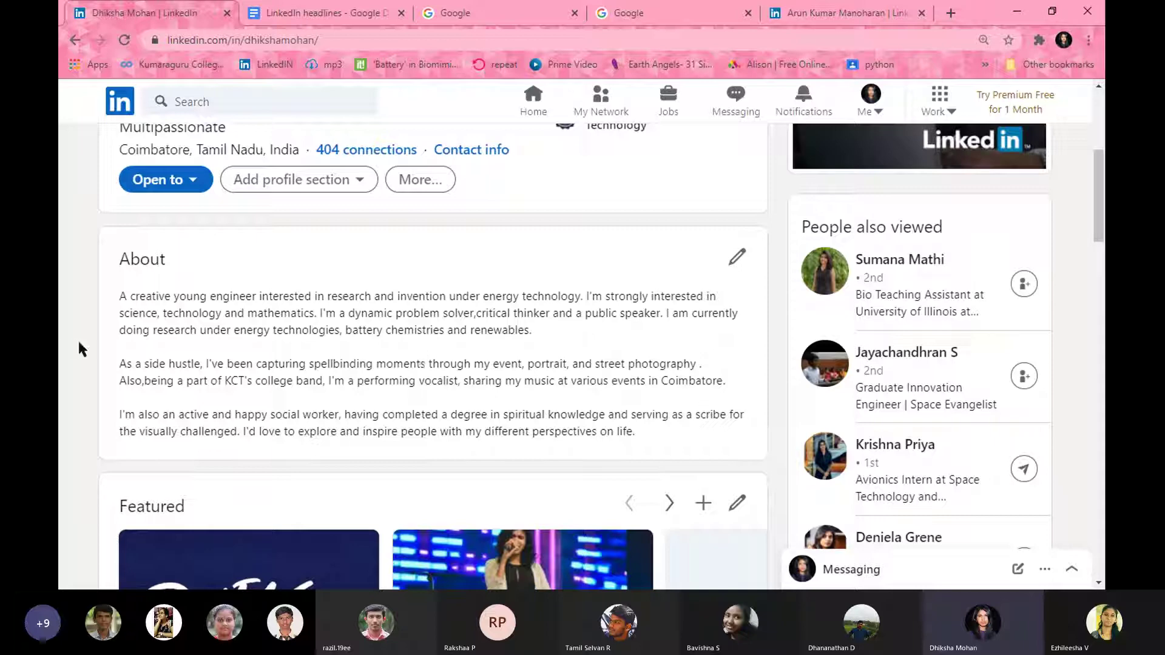
scroll(79, 343, "down", 1)
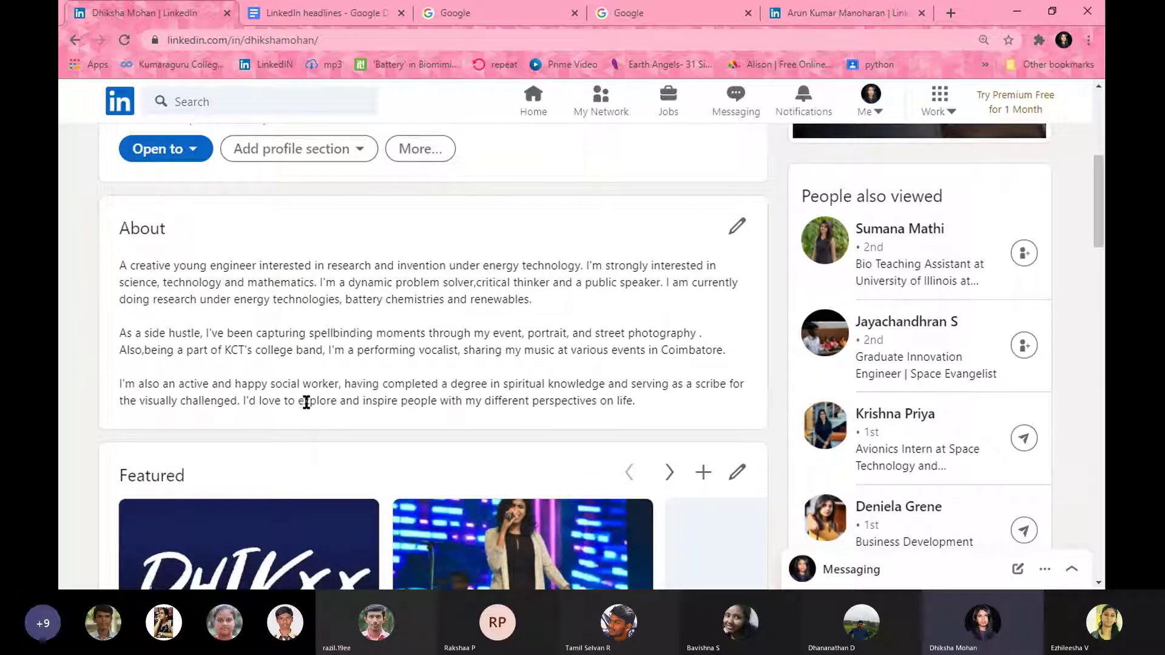
- Switch to the other person's open LinkedIn profile and read the full About section as an example
left_click(885, 7)
left_click_drag(1097, 125, 1102, 263)
left_click(153, 355)
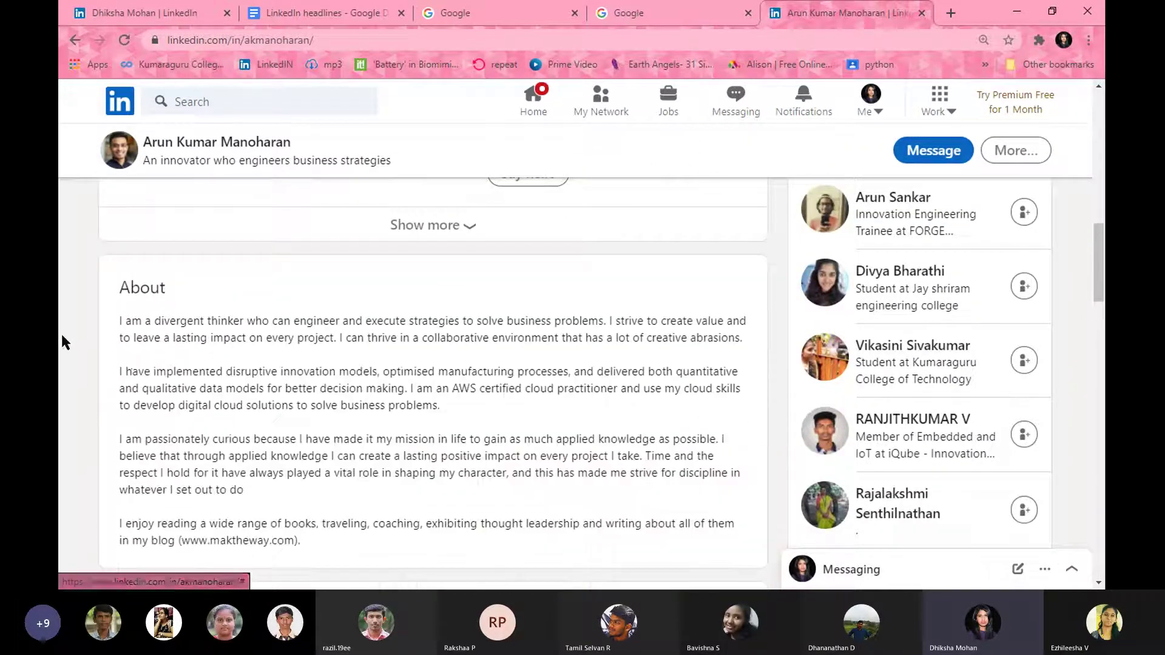
scroll(63, 342, "down", 1)
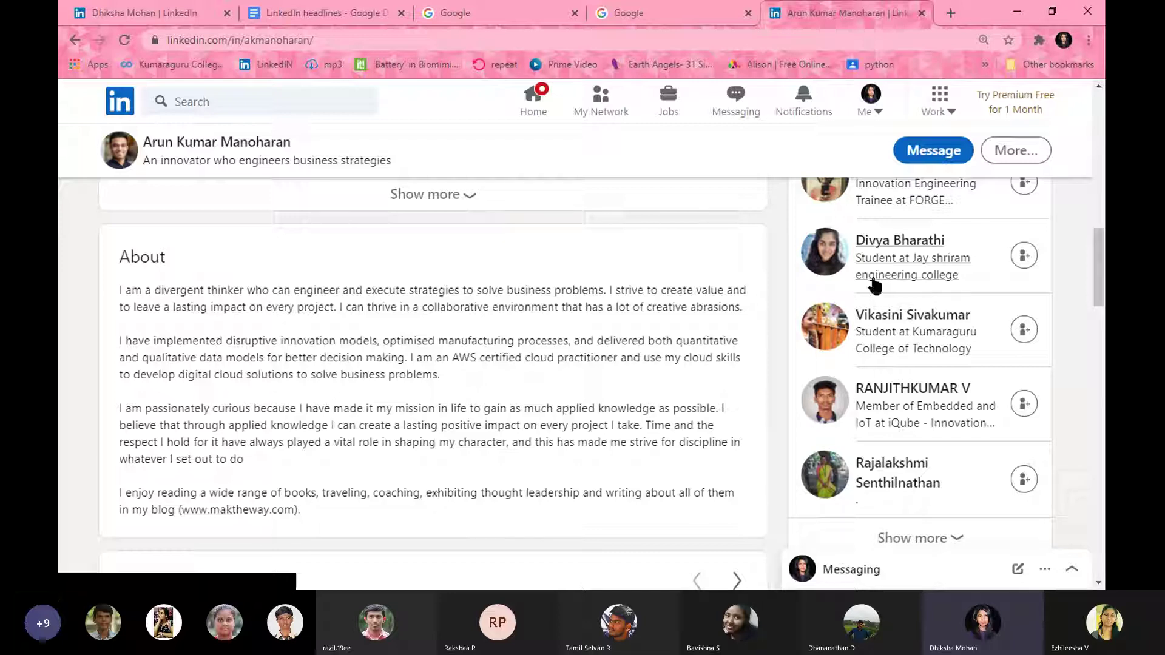
left_click_drag(1100, 269, 1100, 270)
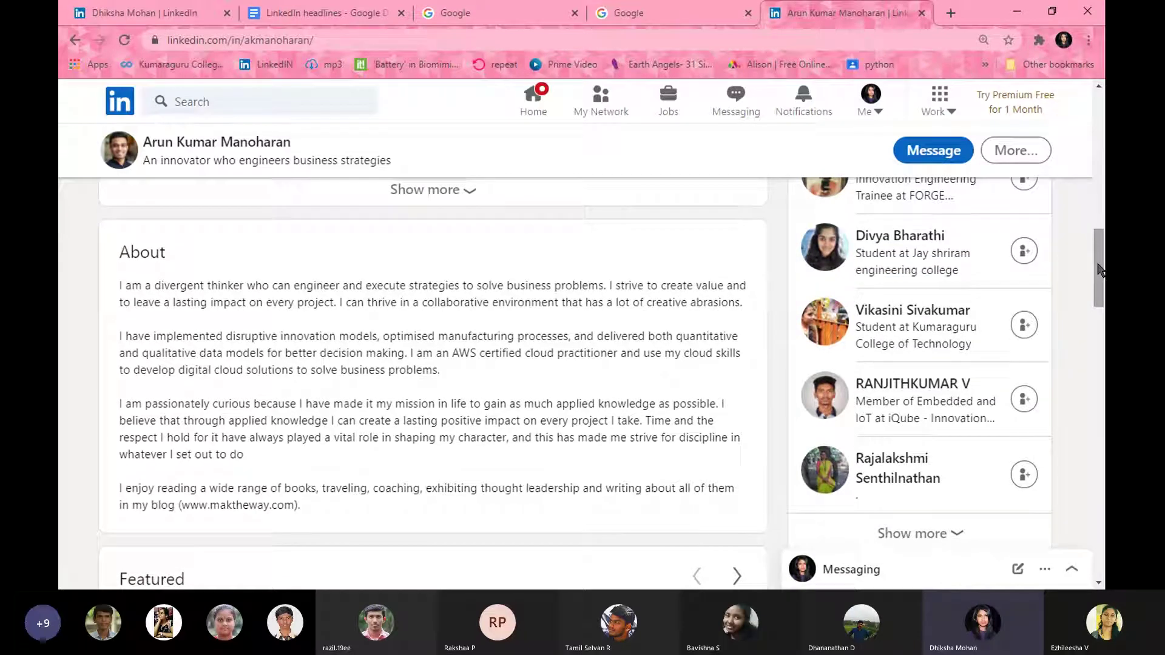
- Return to the own profile, review all the Featured items in their editor, and close it
left_click(150, 13)
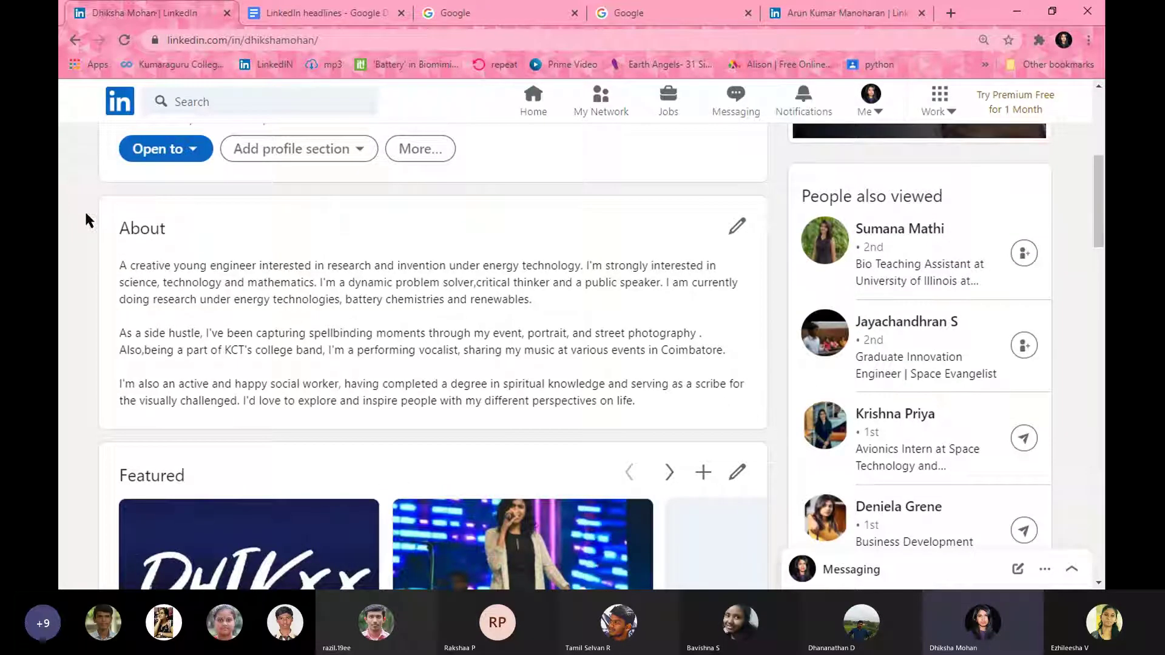
scroll(85, 209, "down", 3)
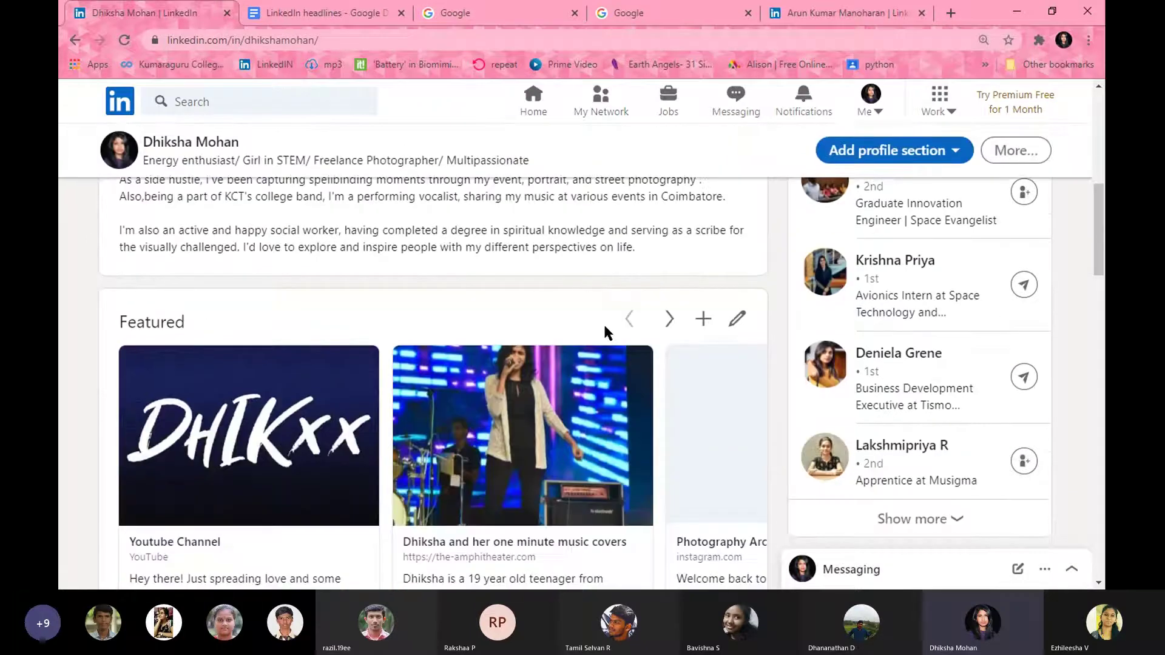
left_click(738, 319)
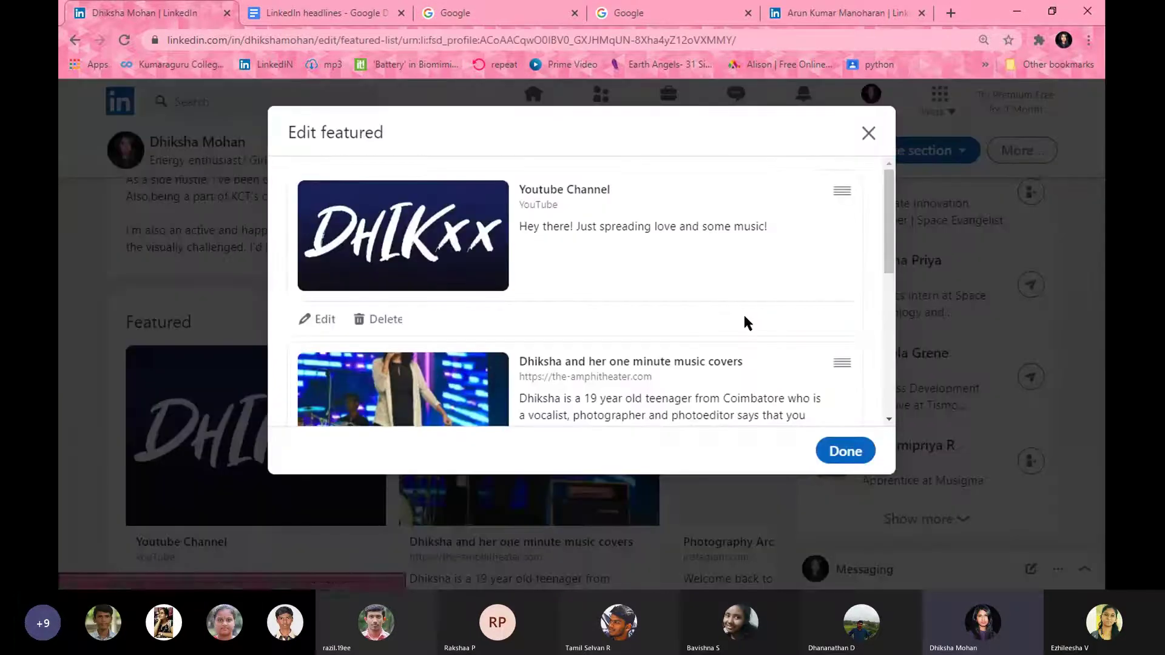
left_click_drag(881, 220, 890, 291)
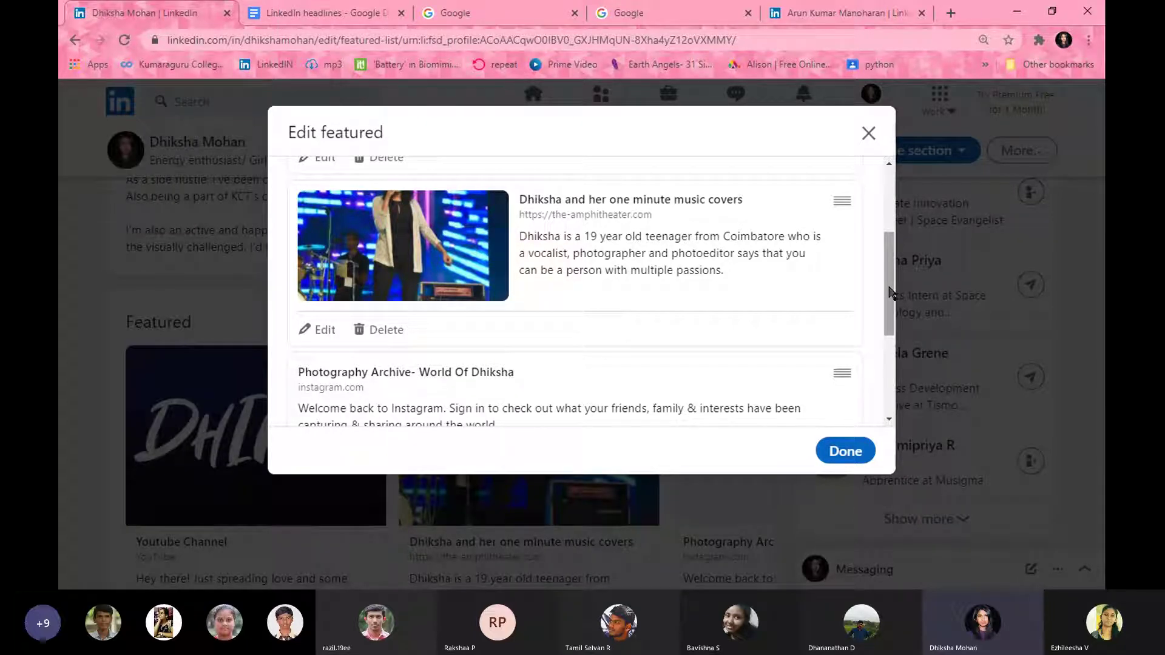
left_click_drag(890, 298, 891, 361)
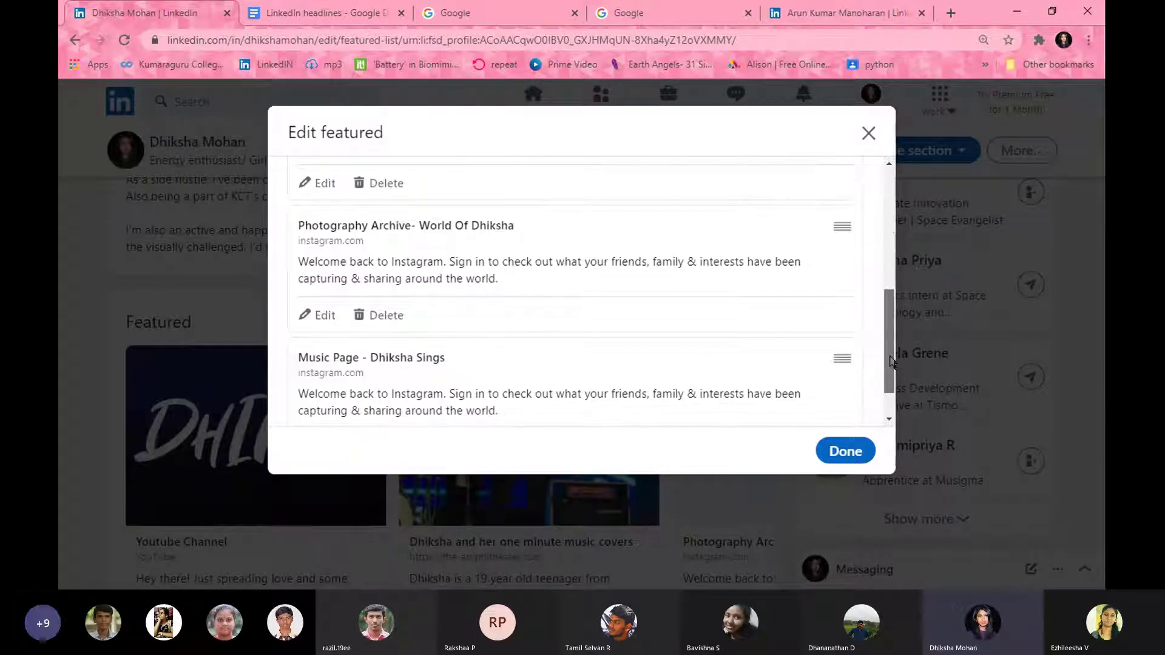
left_click(874, 140)
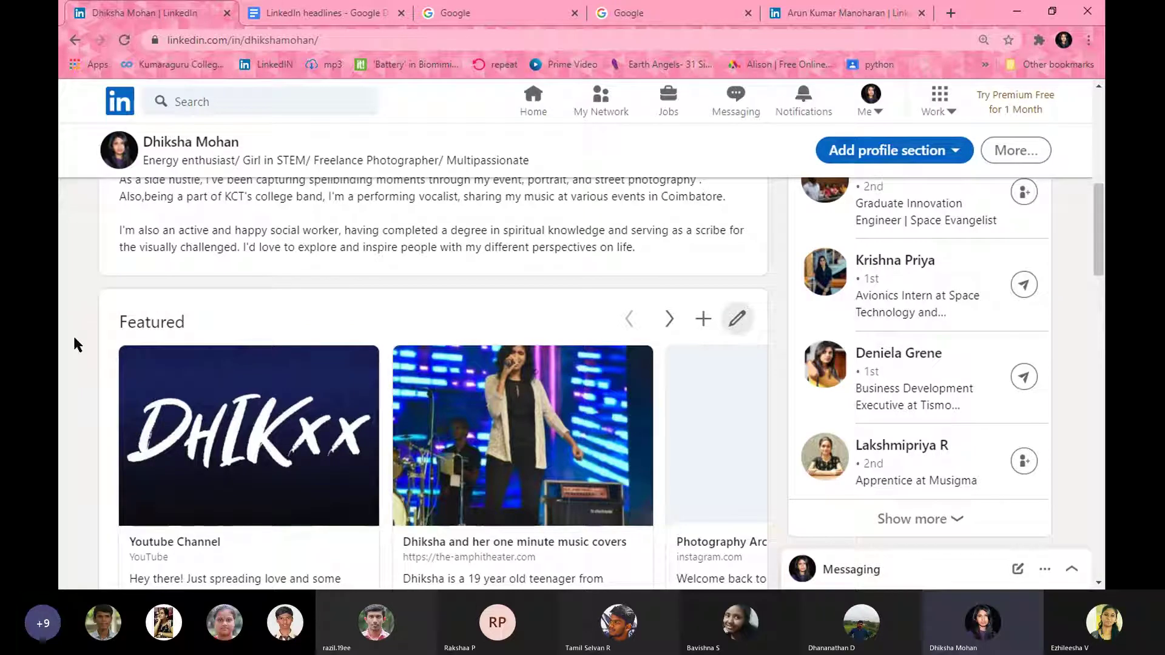
- Examine the own profile's dashboard and the entries in the Experience section, down to the Summer Intern position
scroll(74, 344, "down", 3)
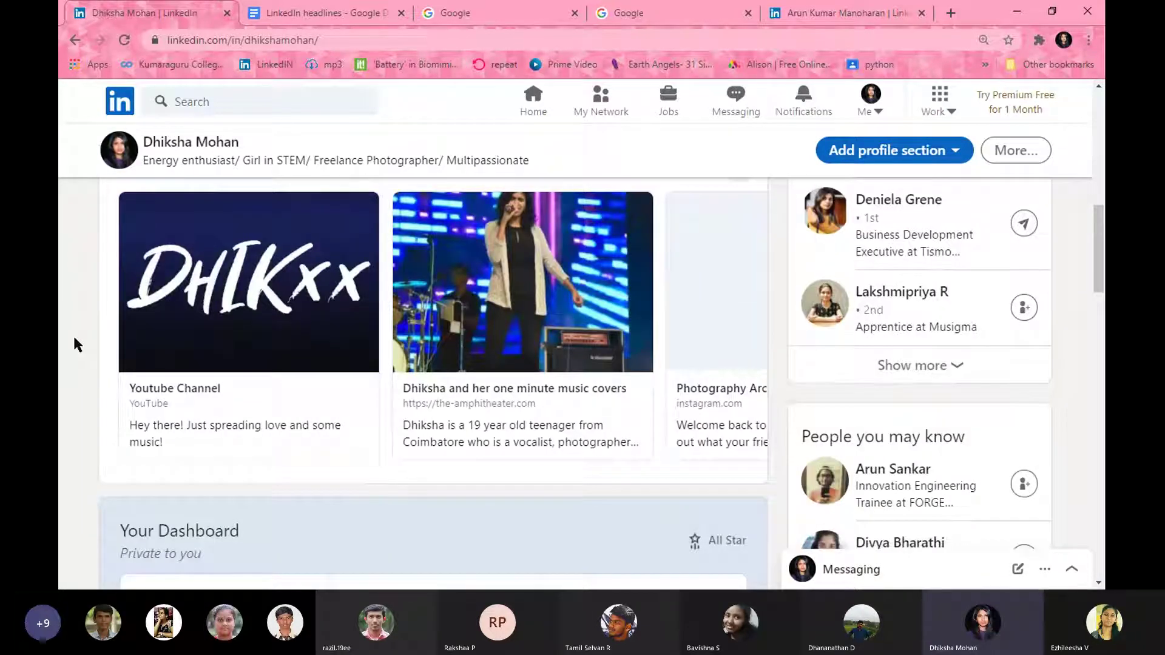
scroll(74, 344, "down", 2)
scroll(74, 344, "down", 3)
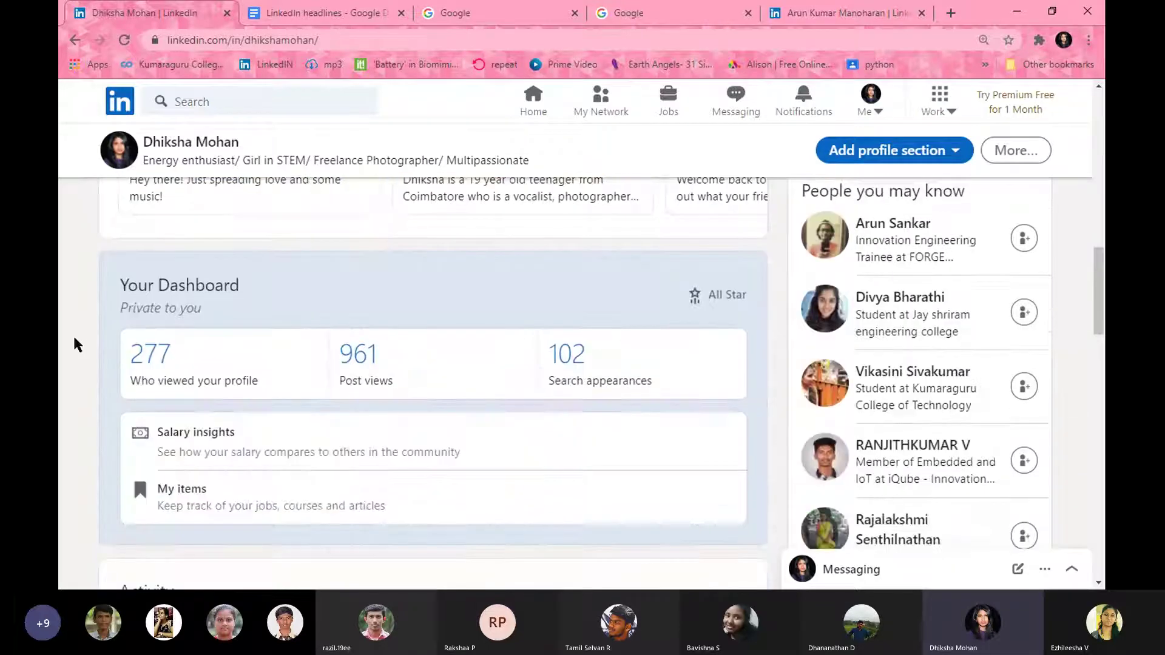
scroll(74, 344, "down", 5)
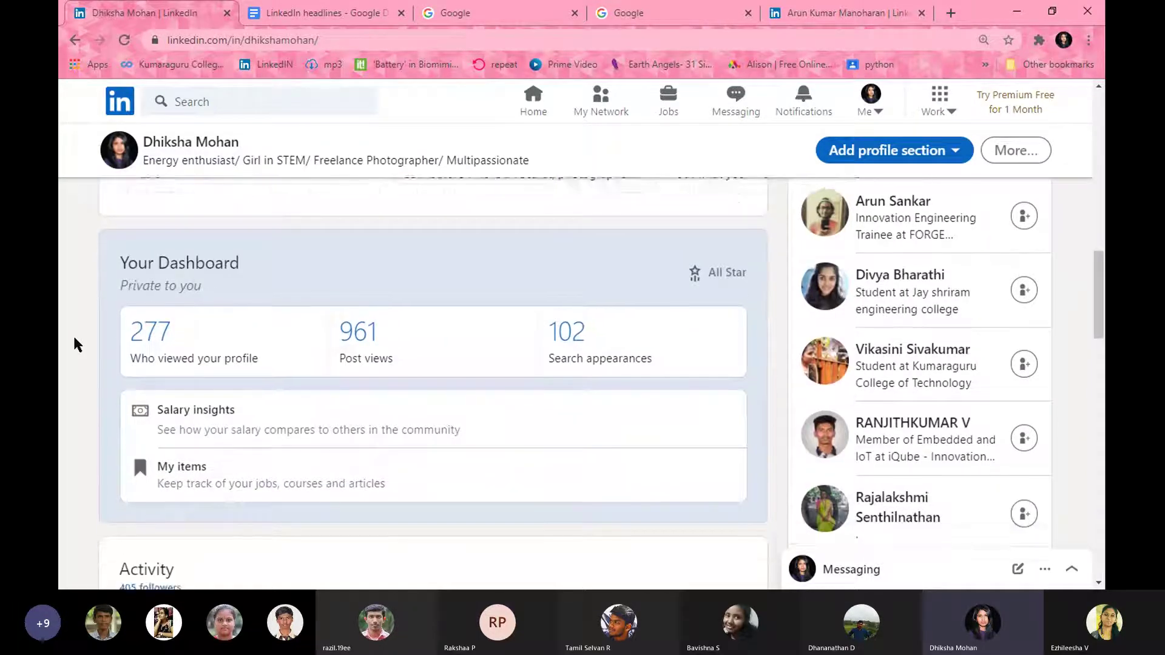
scroll(74, 344, "down", 6)
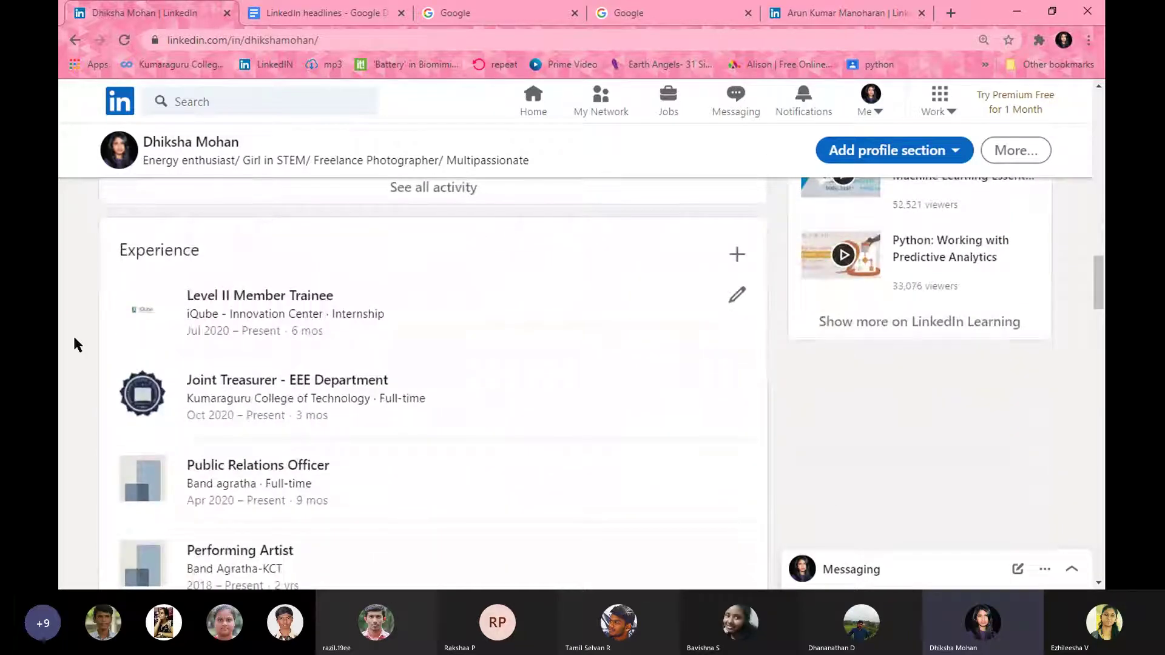
scroll(75, 342, "down", 1)
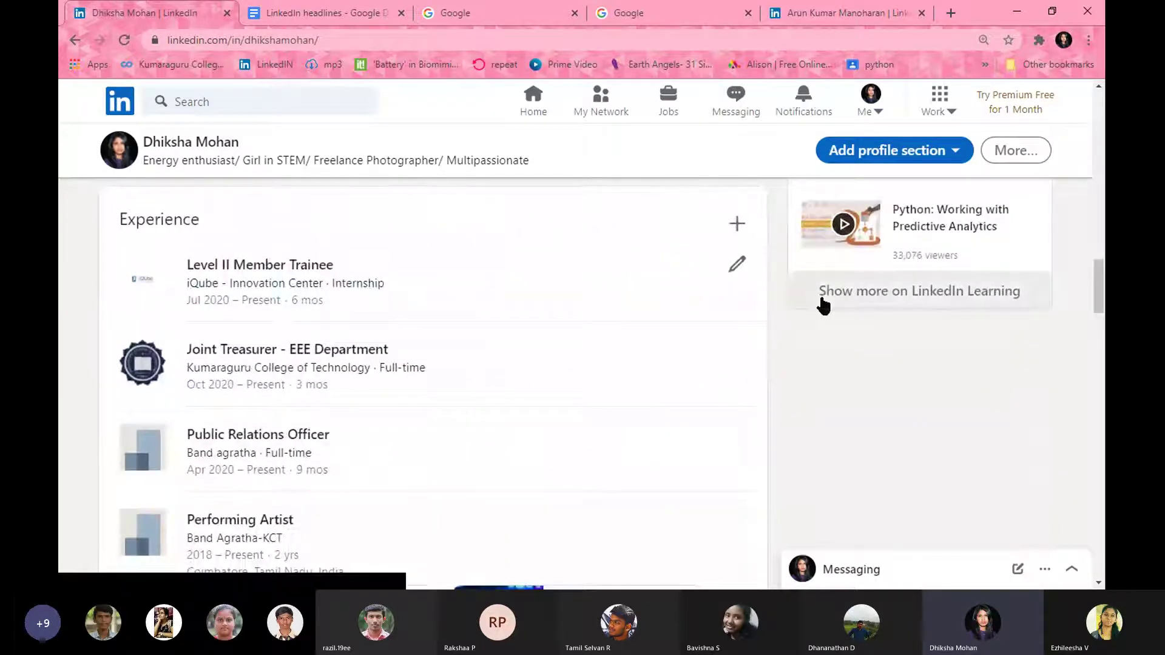
scroll(823, 358, "down", 1)
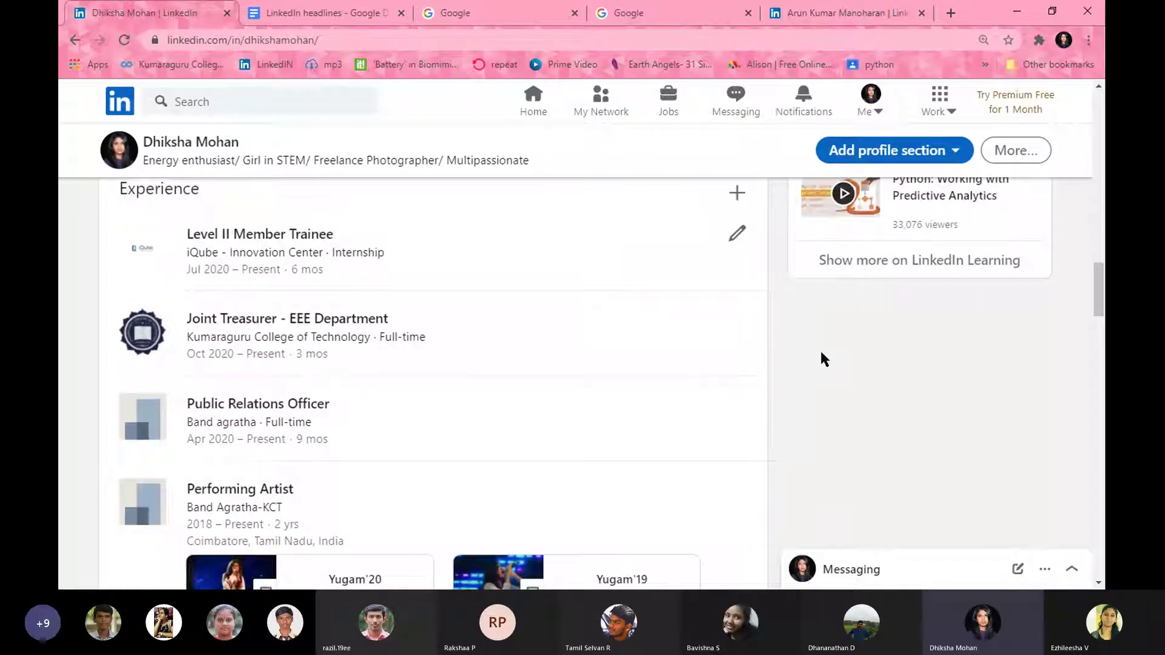
scroll(821, 353, "down", 4)
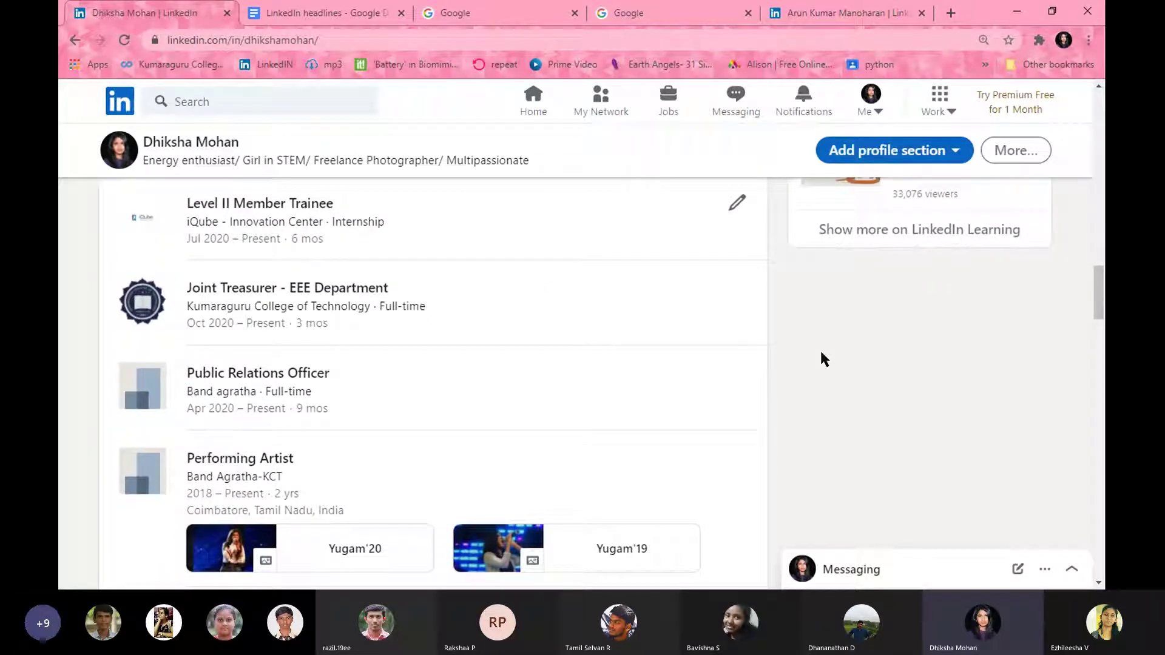
scroll(821, 352, "down", 2)
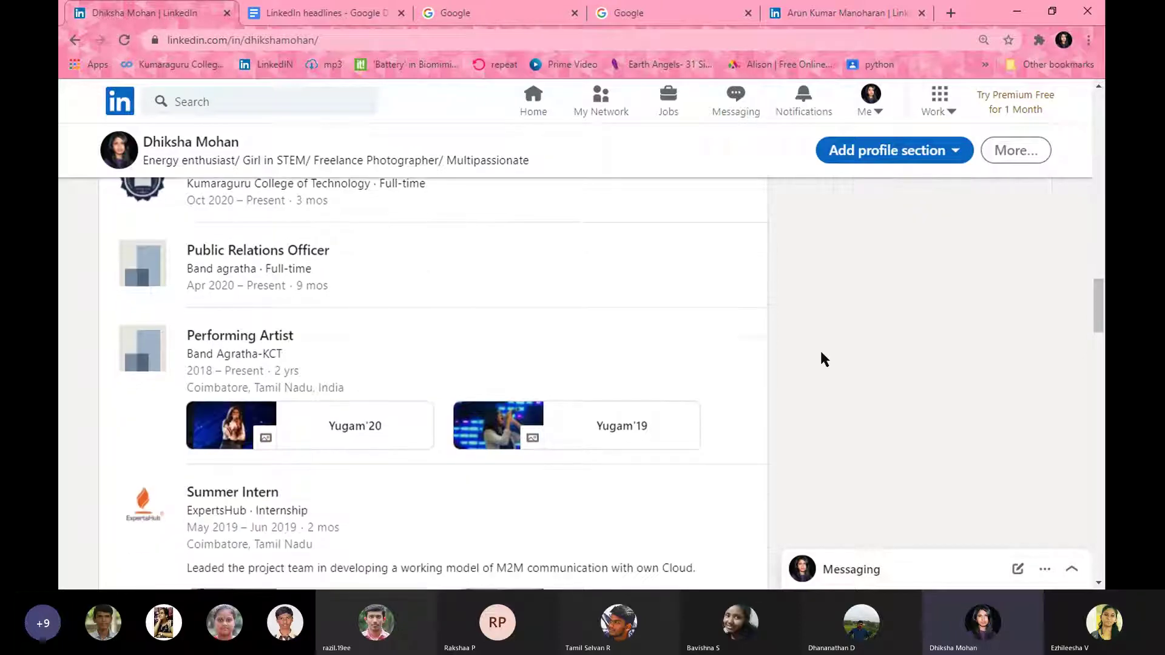
scroll(820, 358, "down", 2)
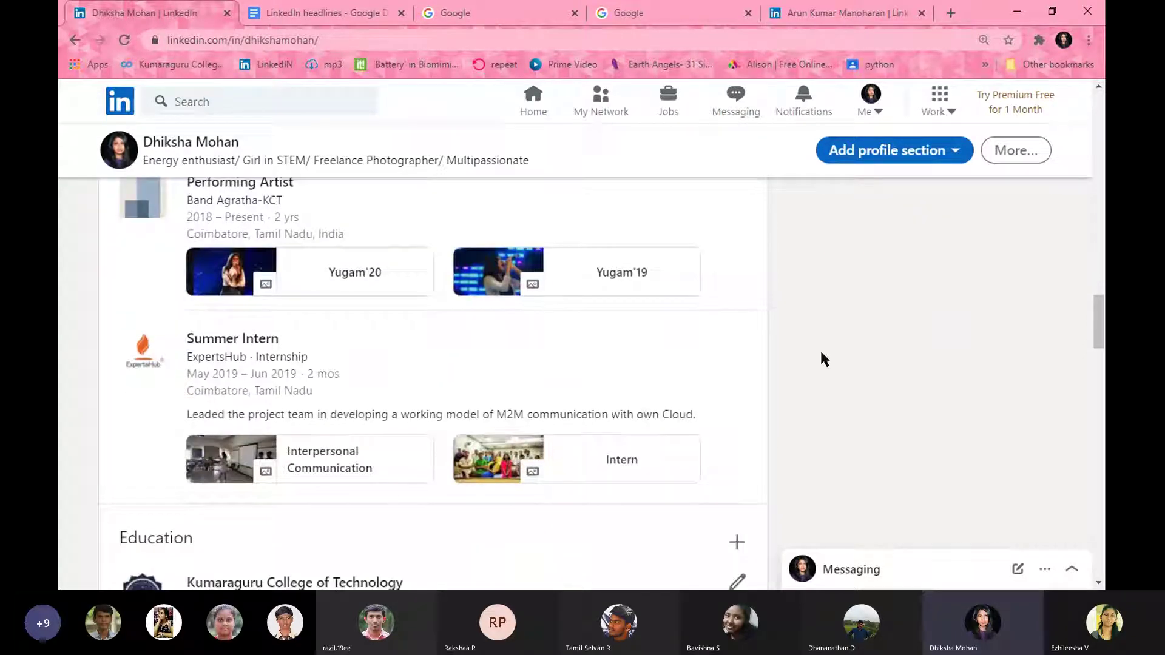
- Open the Summer Intern experience for editing, review its title, employment type, company, location, dates, description and media, and save it
left_click(738, 338)
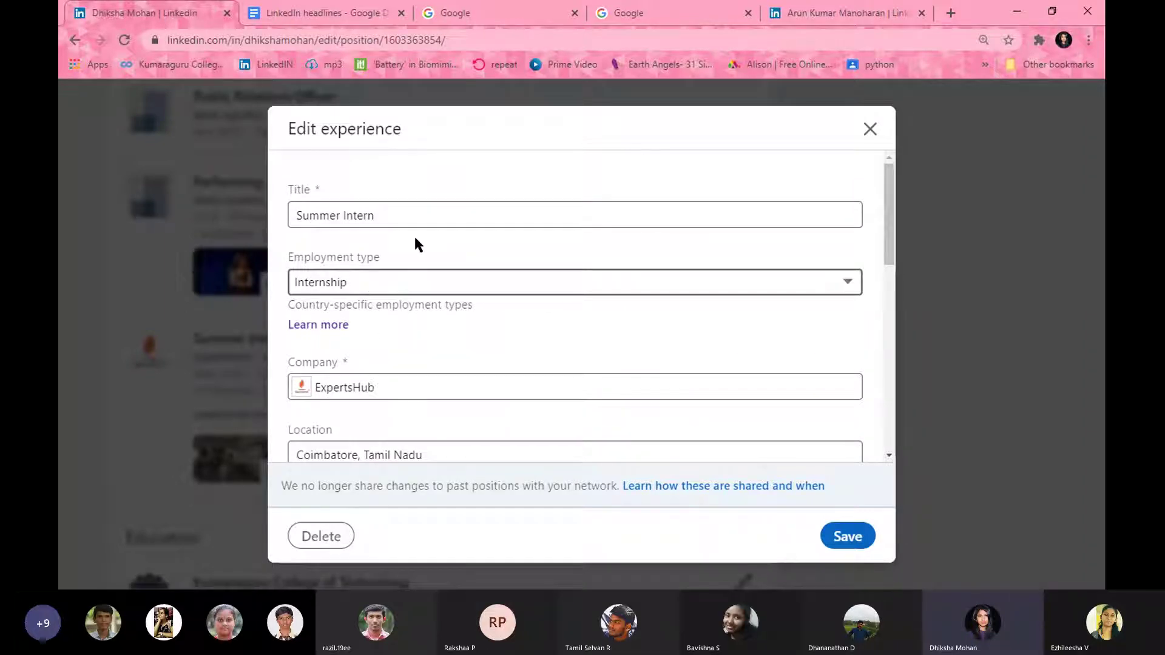
left_click_drag(890, 247, 891, 308)
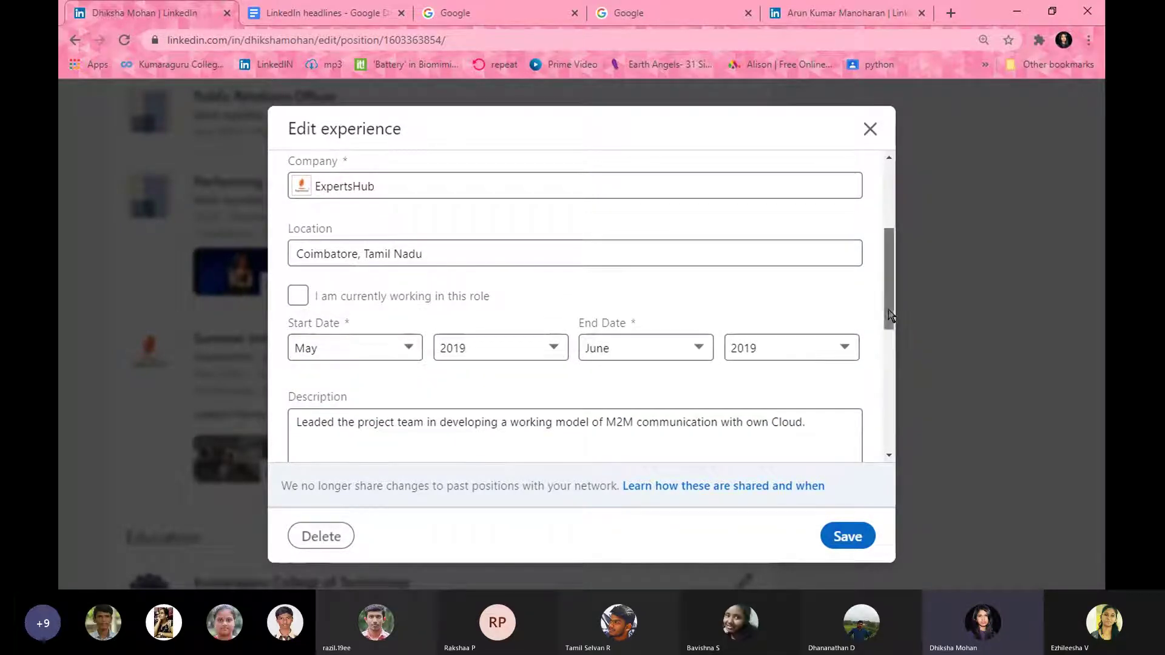
left_click_drag(888, 310, 885, 360)
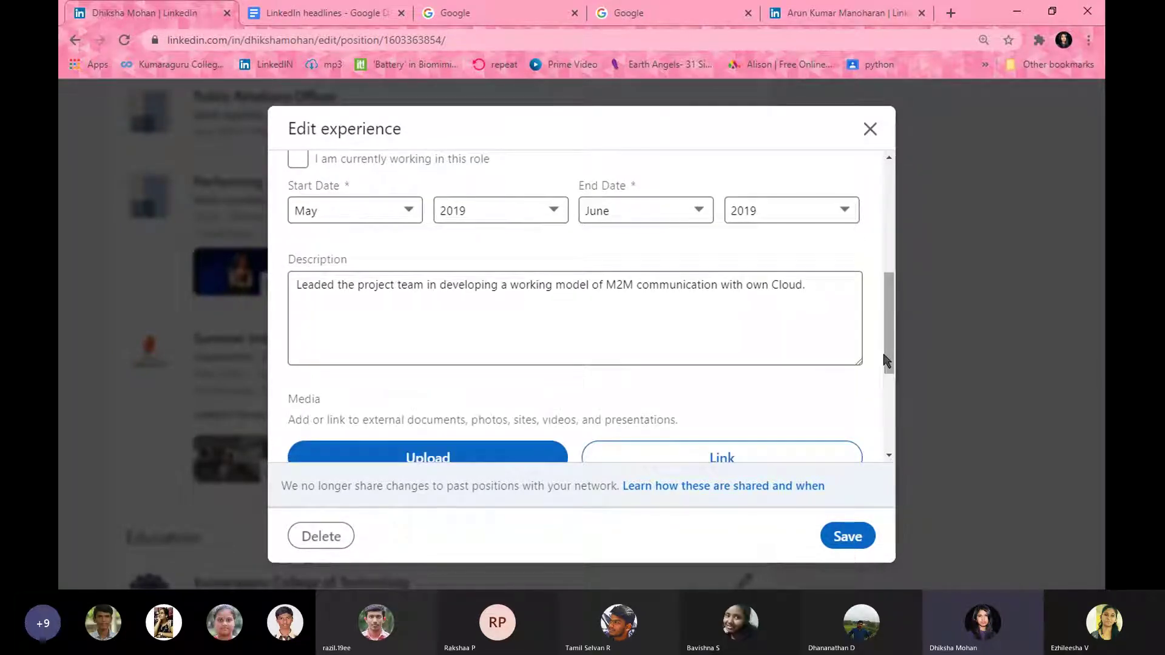
mouse_move(884, 360)
left_mouse_down()
mouse_move(889, 393)
mouse_move(892, 361)
left_mouse_up()
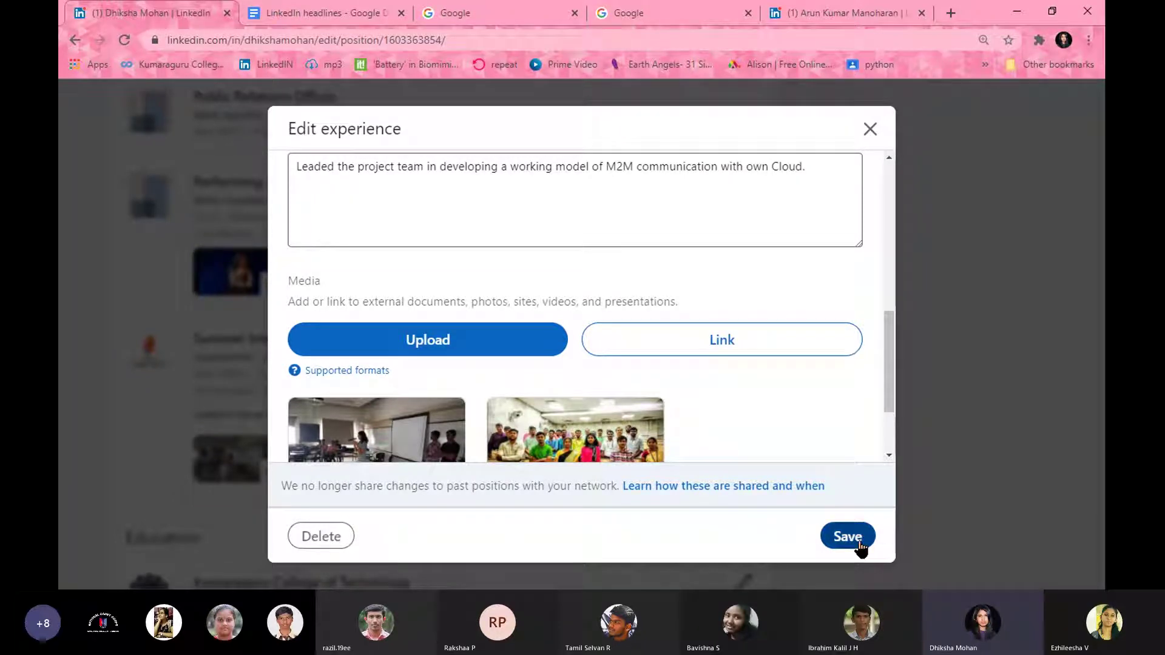
left_click_drag(887, 399, 886, 237)
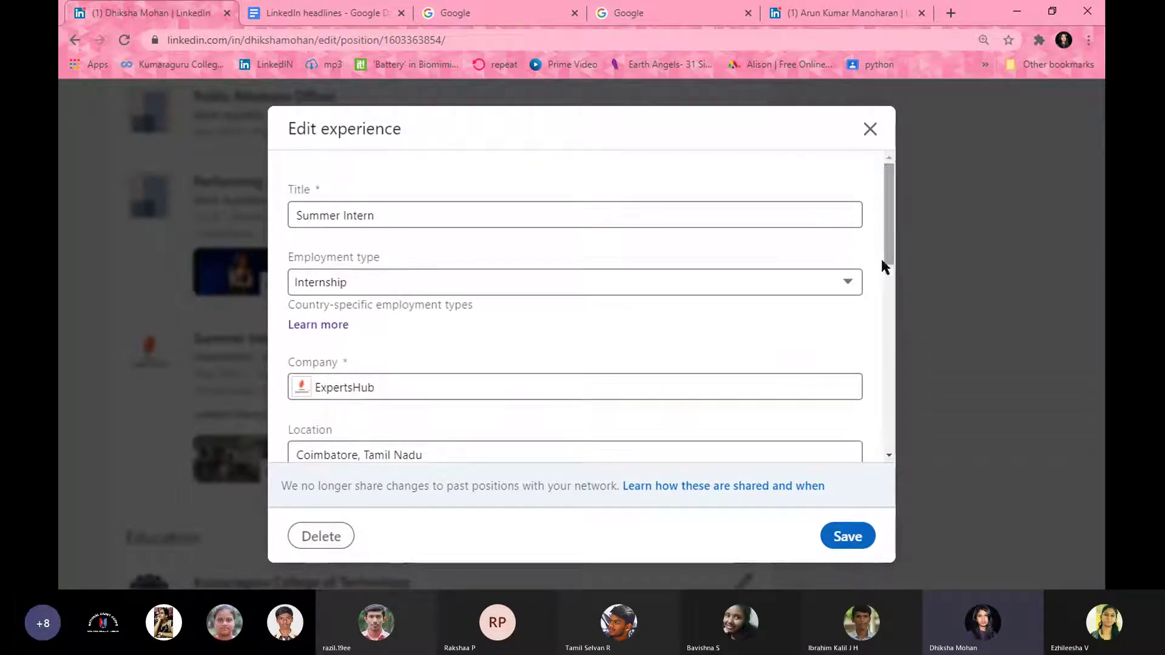
left_click(849, 537)
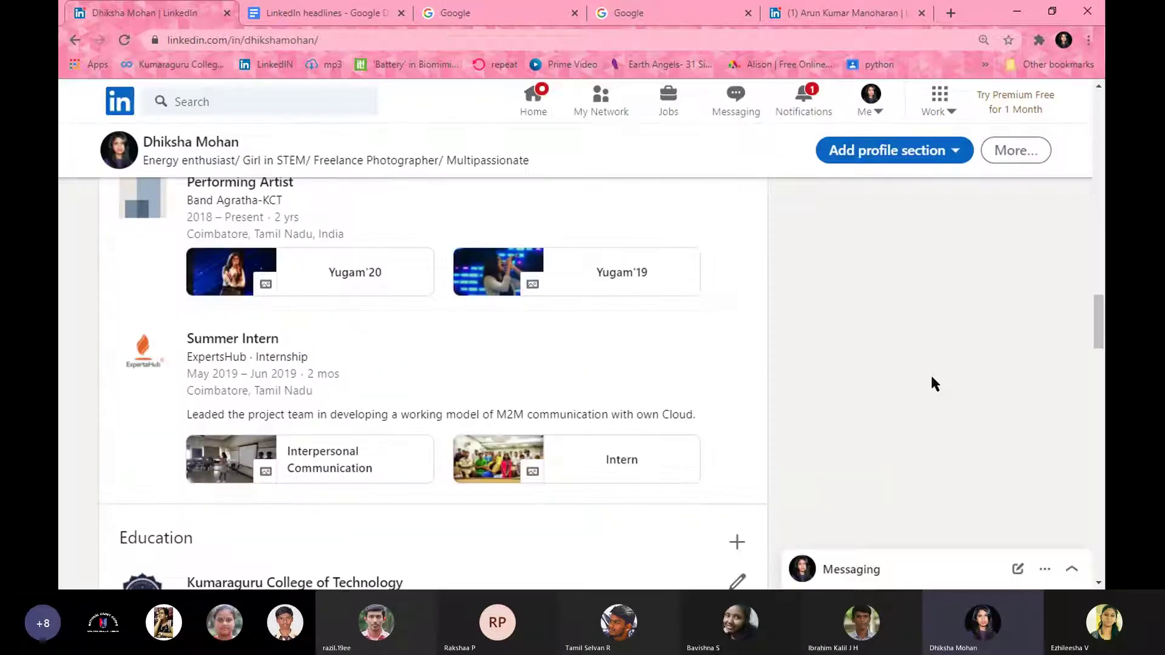
- Look over the Experience entries again and review the schools listed in the Education section
scroll(930, 373, "up", 4)
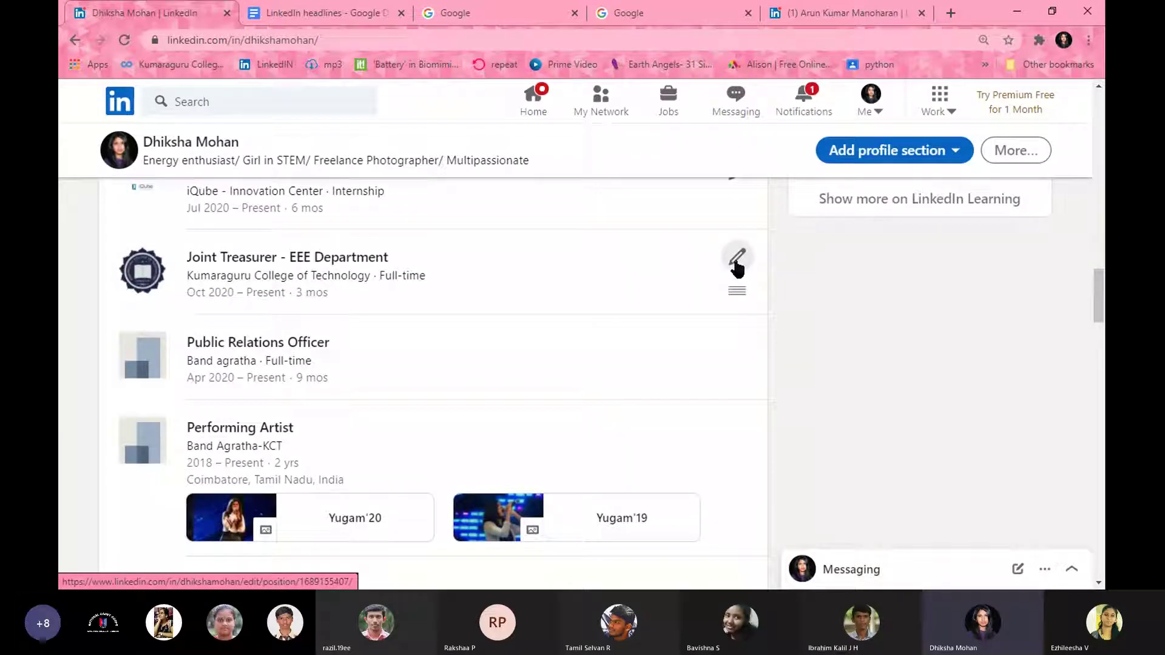
scroll(810, 326, "up", 1)
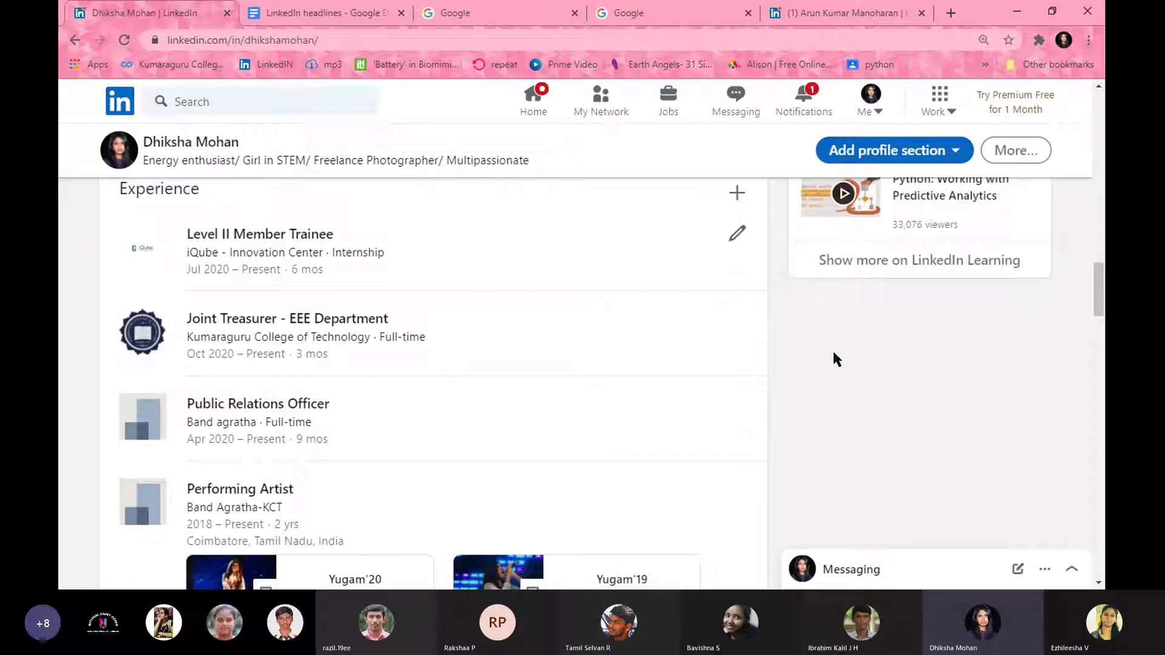
scroll(833, 353, "down", 6)
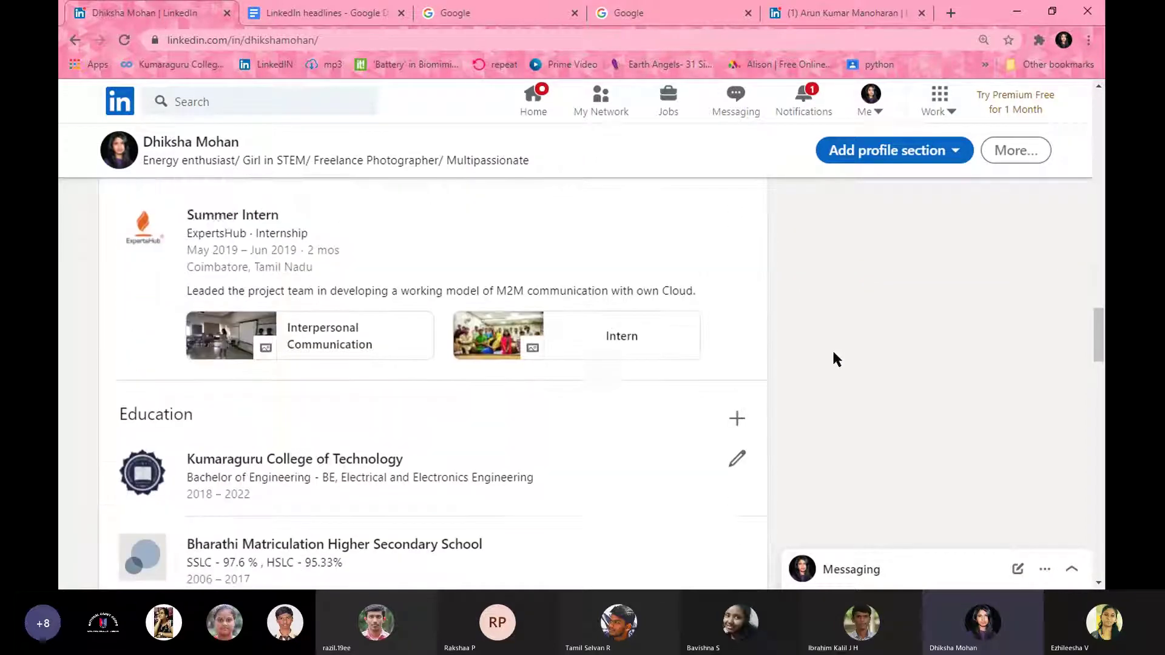
scroll(834, 352, "down", 3)
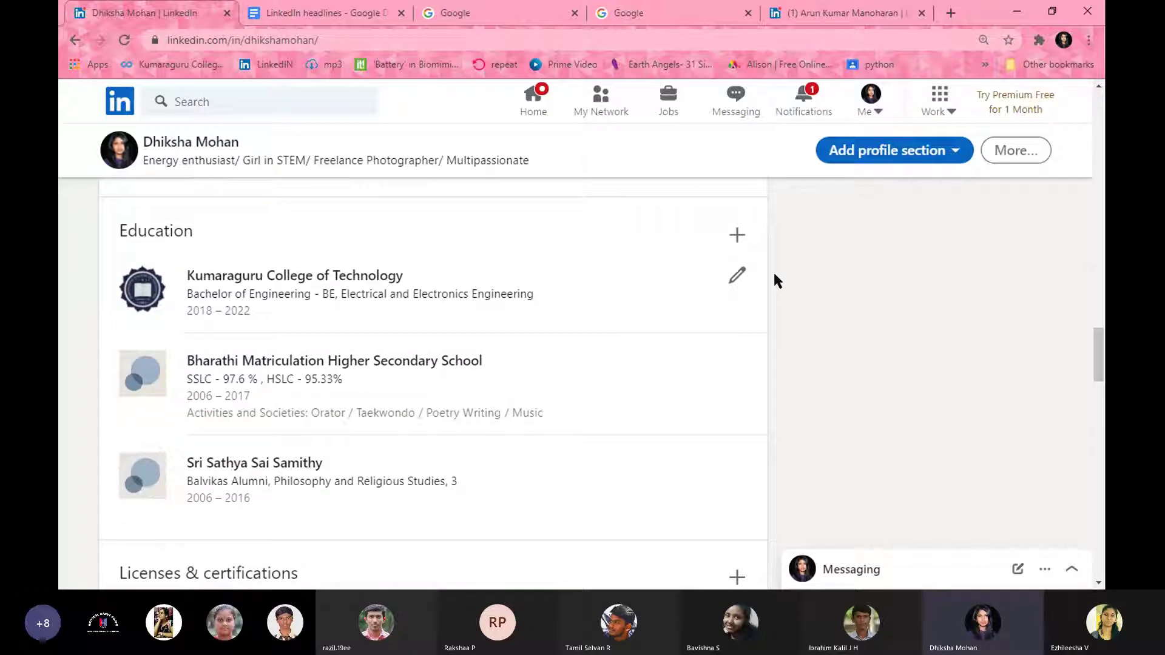
- Open a blank education entry, review its fields from School to Activities and societies, and close it without saving
left_click(735, 235)
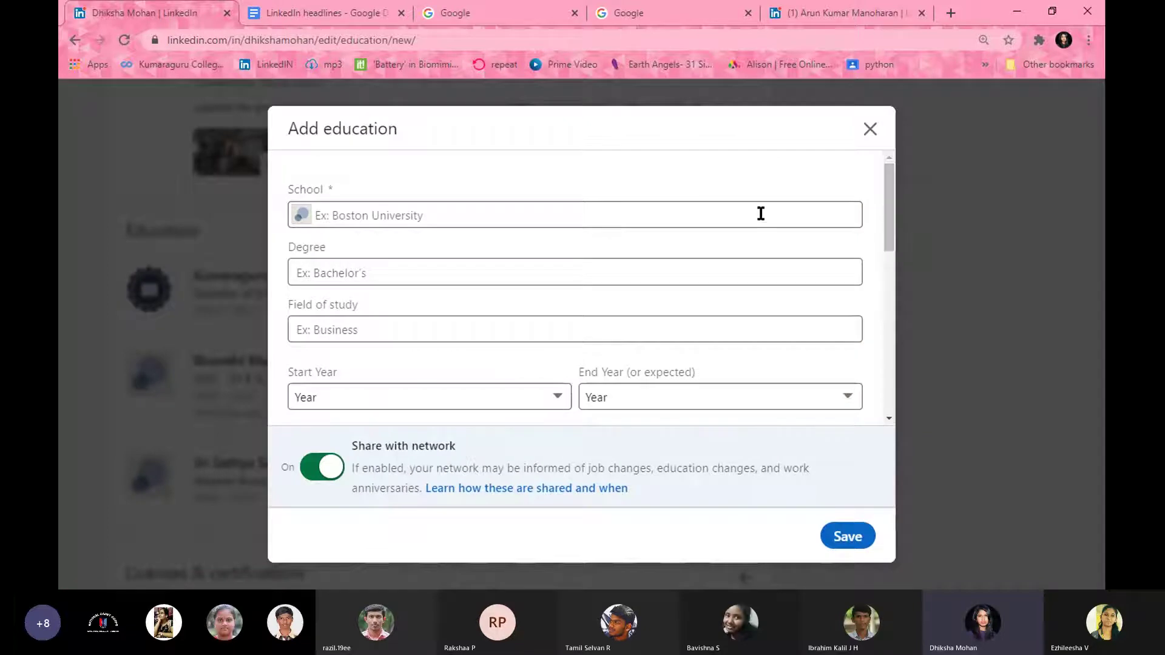
scroll(890, 224, "down", 1)
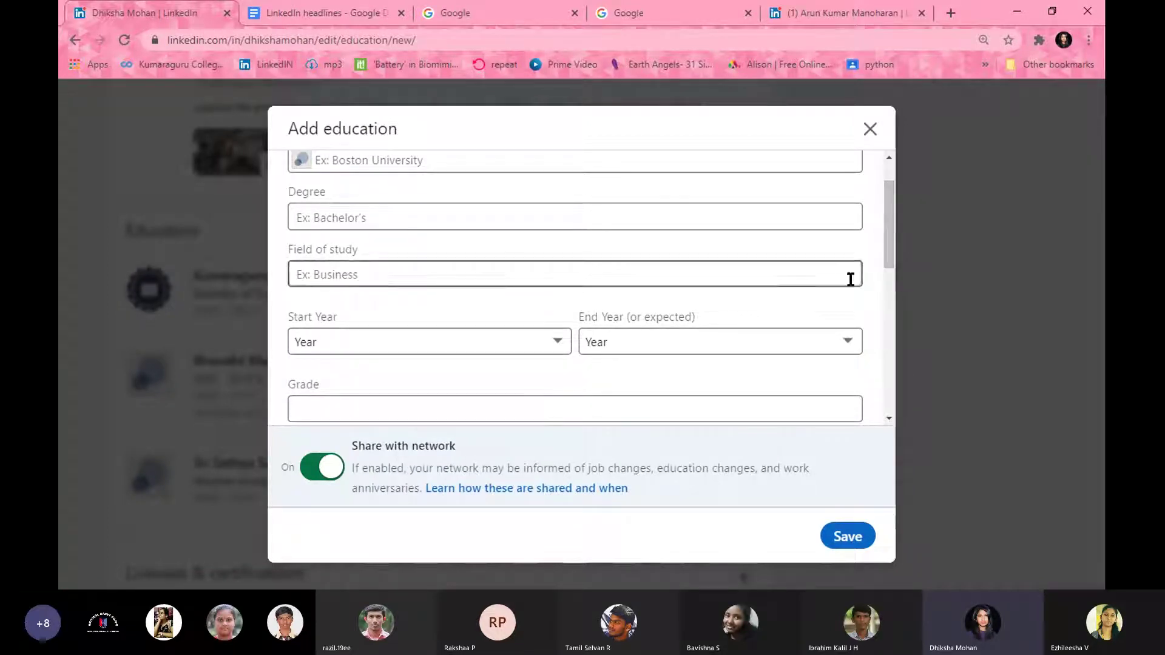
left_click_drag(890, 234, 893, 285)
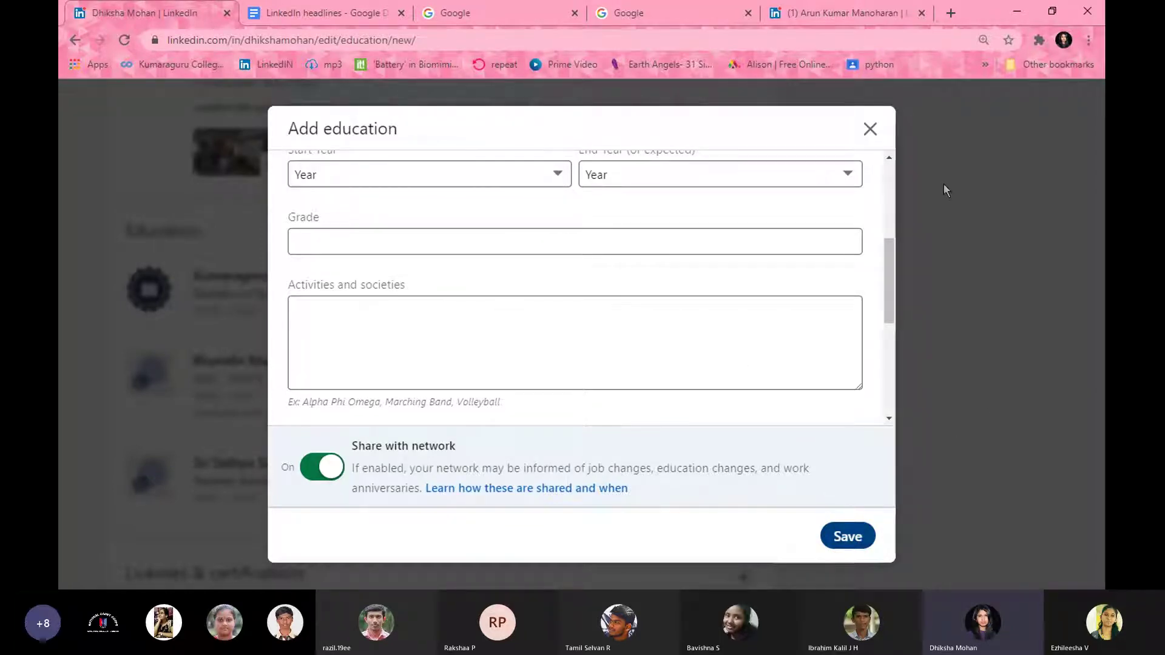
left_click(870, 130)
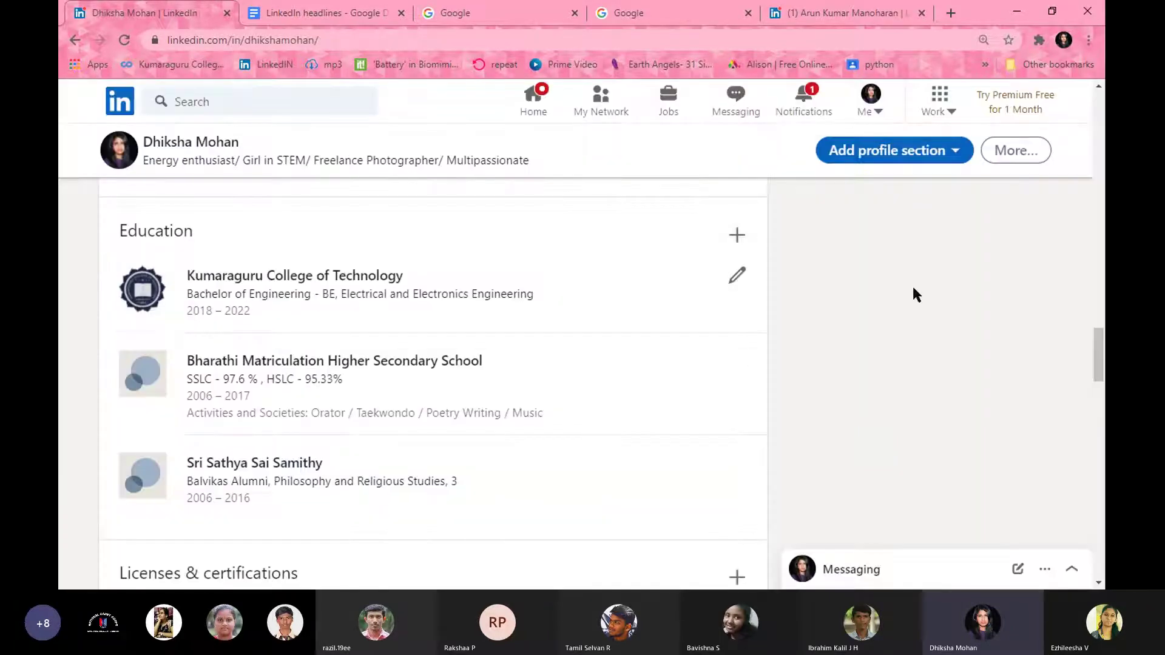
- Look over Licenses & certifications, review the blank form for a new certification down to Credential URL, and discard it
scroll(914, 290, "down", 5)
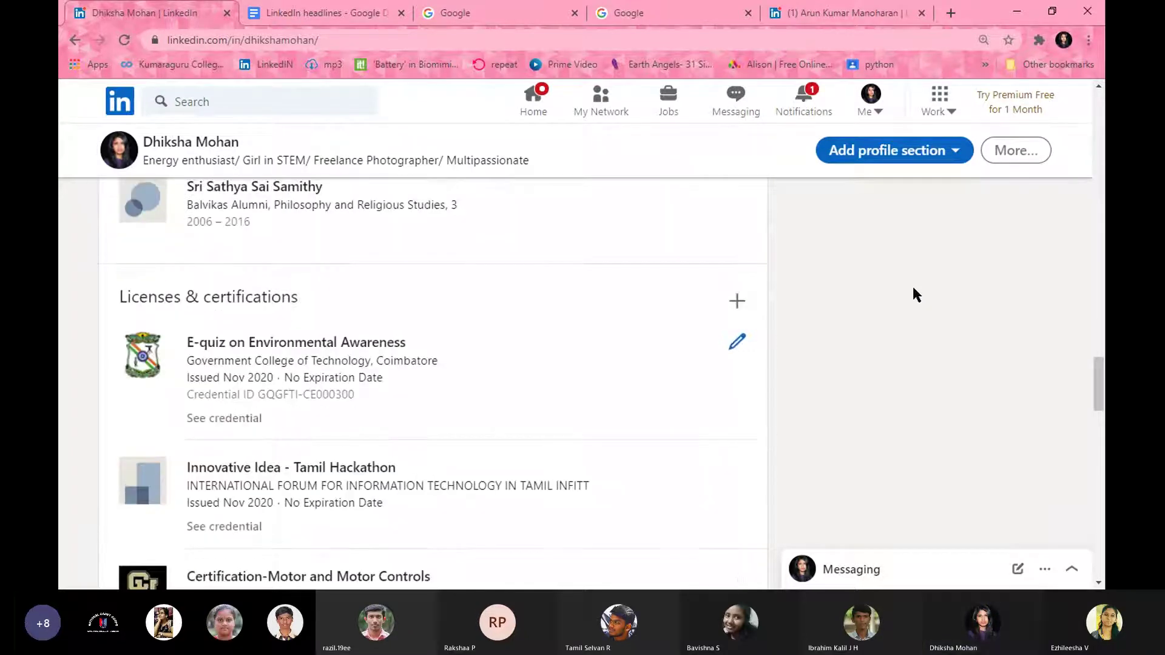
scroll(914, 290, "down", 1)
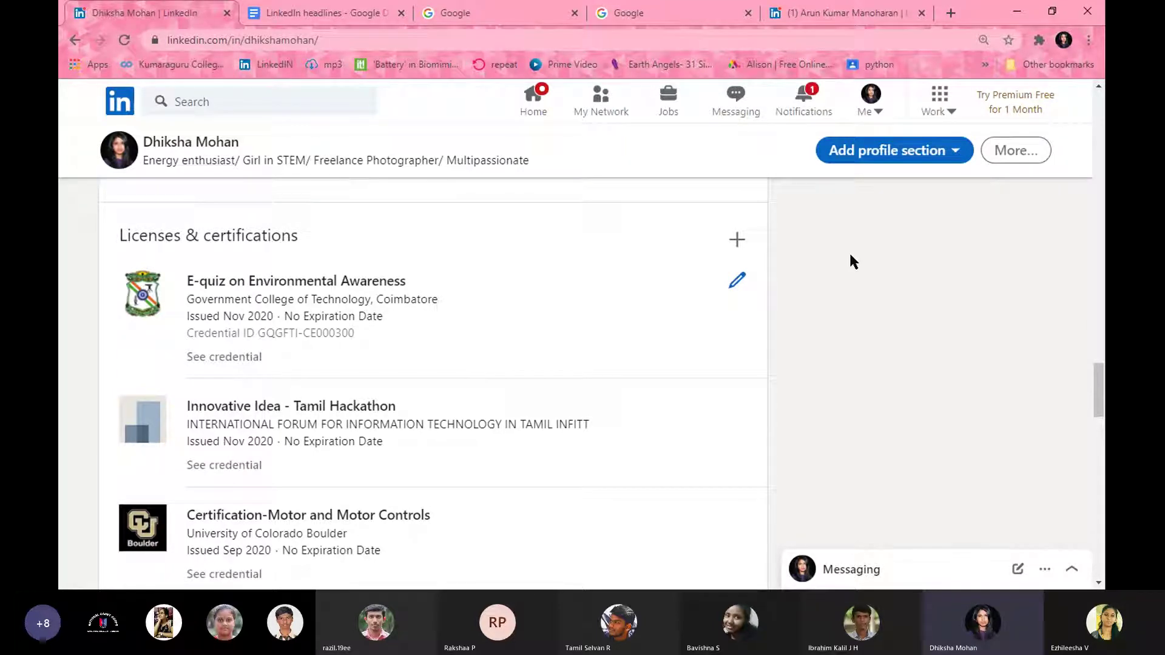
scroll(853, 261, "down", 2)
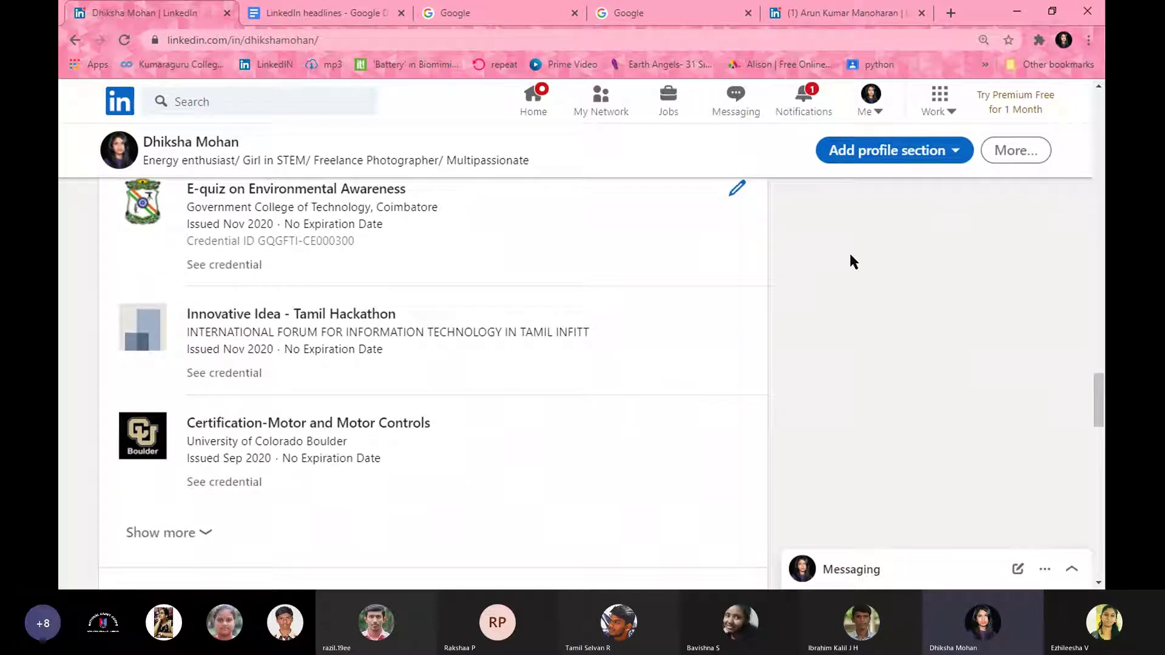
scroll(852, 261, "up", 1)
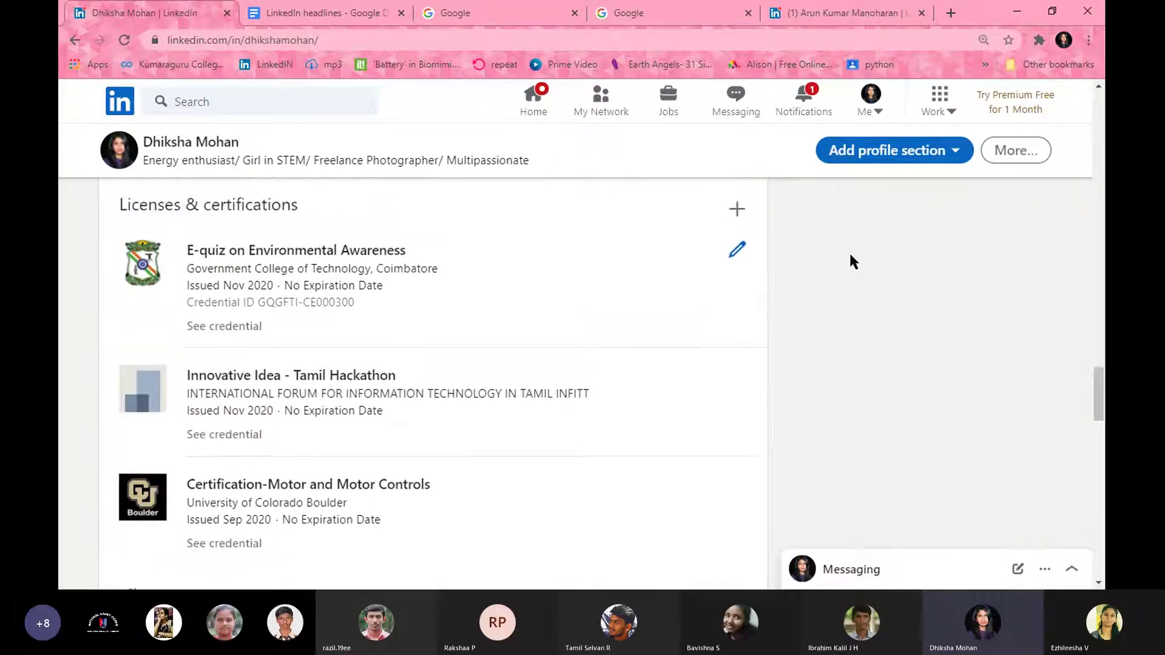
left_click(736, 208)
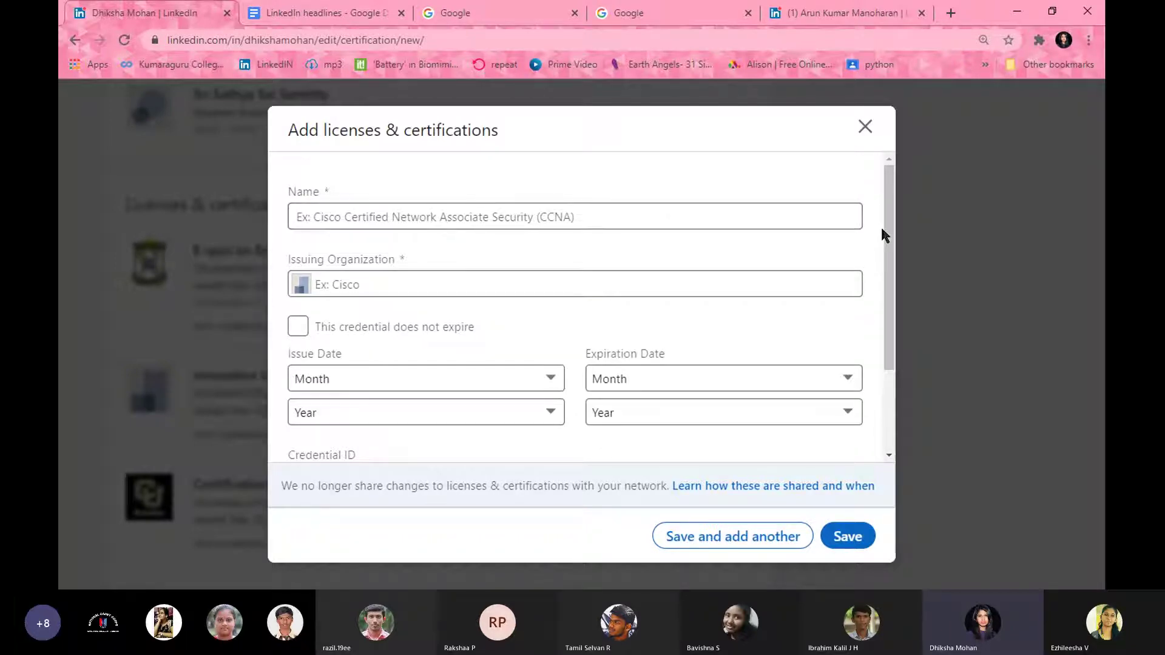
left_click_drag(888, 278, 890, 392)
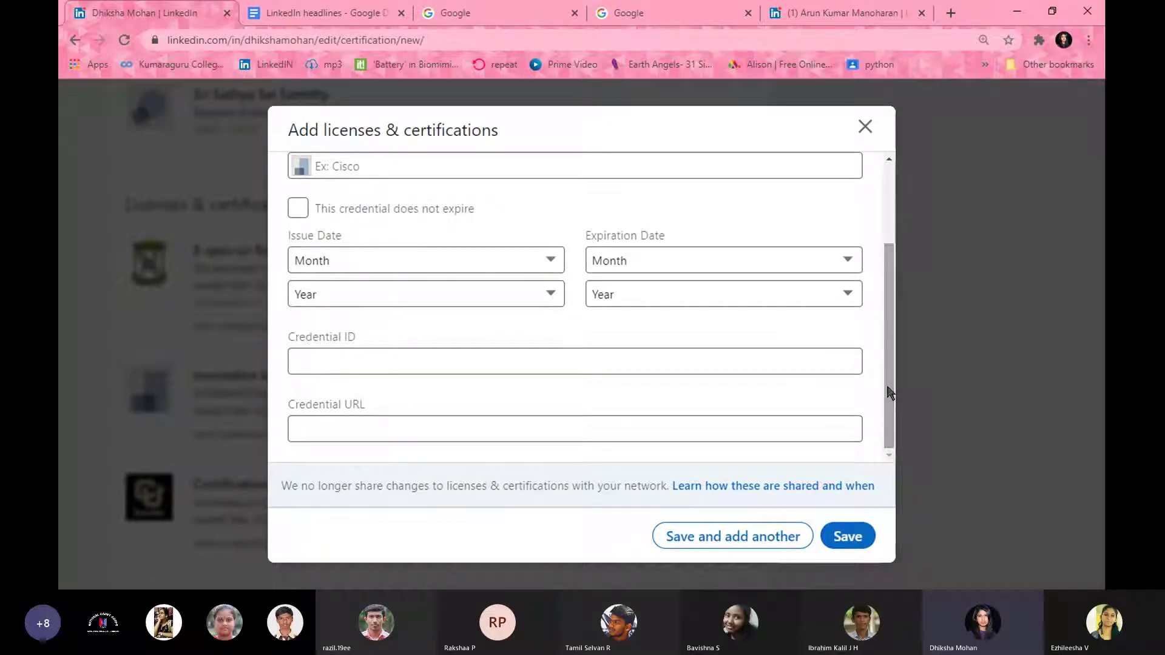
left_click(708, 417)
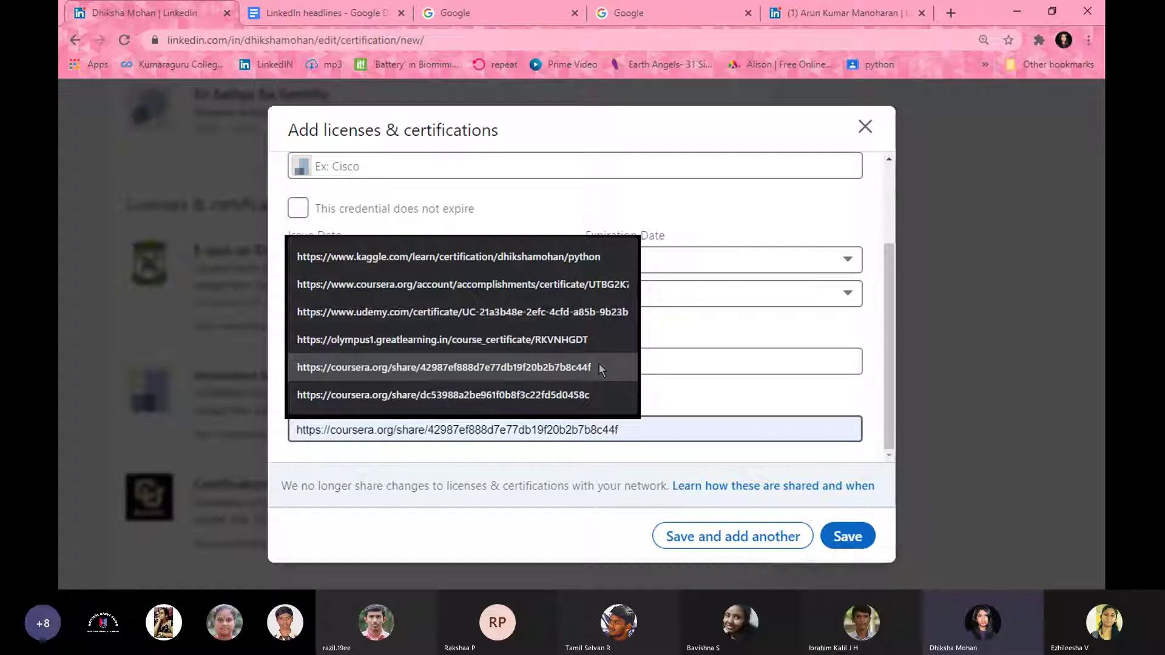
left_click(667, 384)
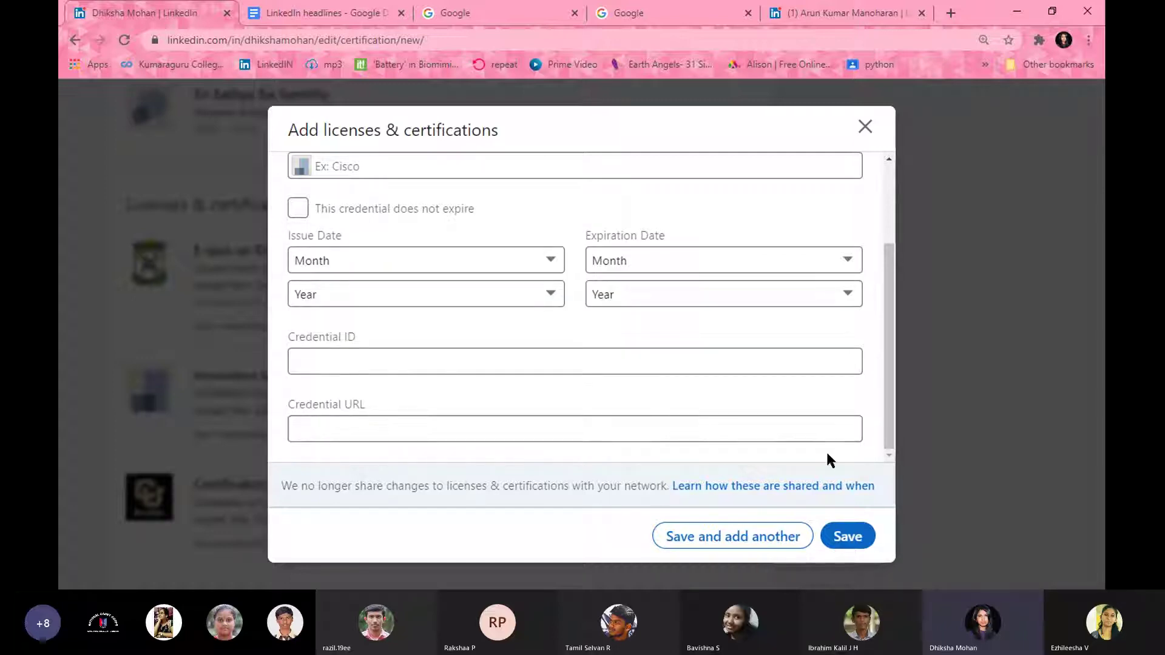
left_click(865, 127)
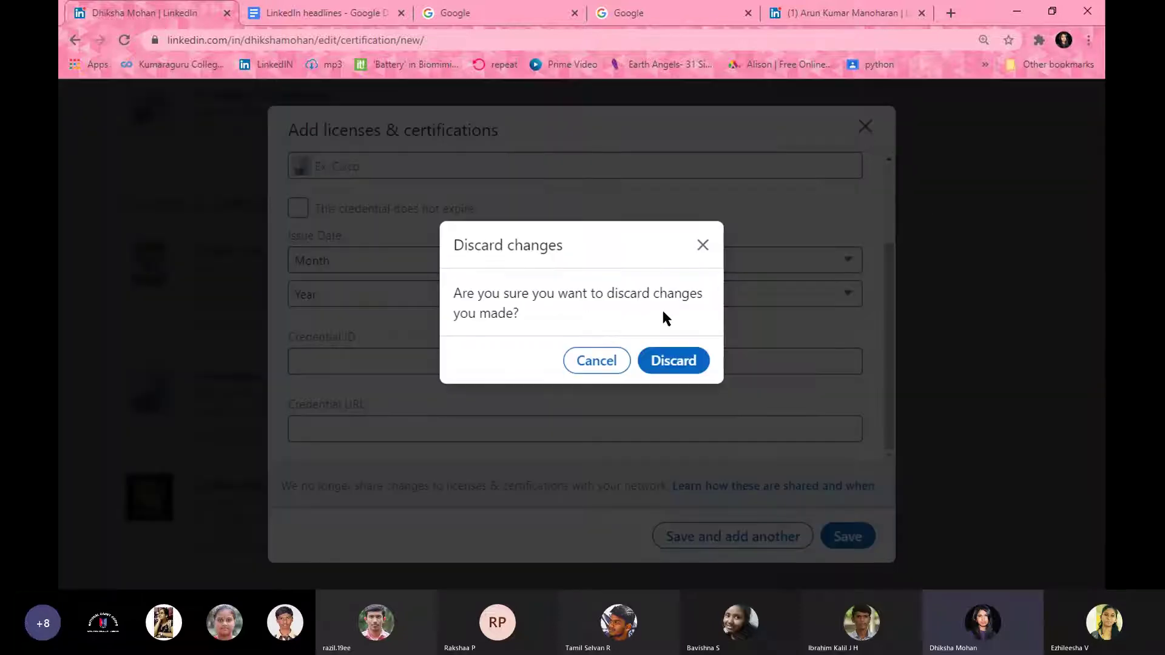
left_click(670, 357)
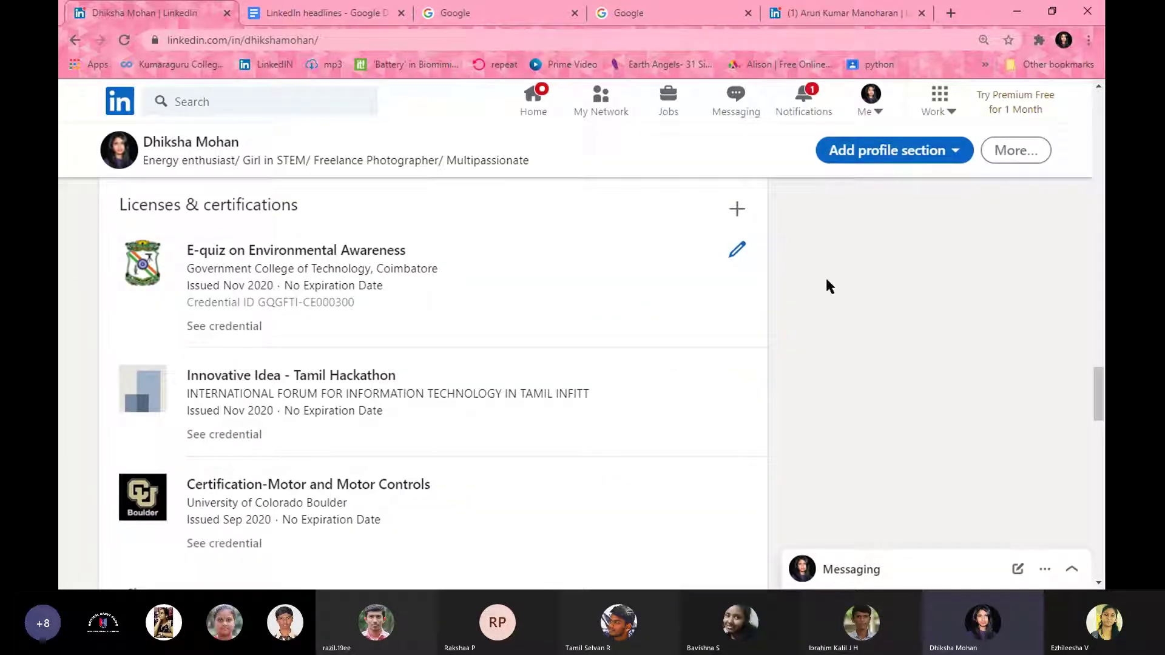
- Expand the list of licenses and certifications and look through the additional entries down to the Volunteer experience section
scroll(829, 285, "down", 3)
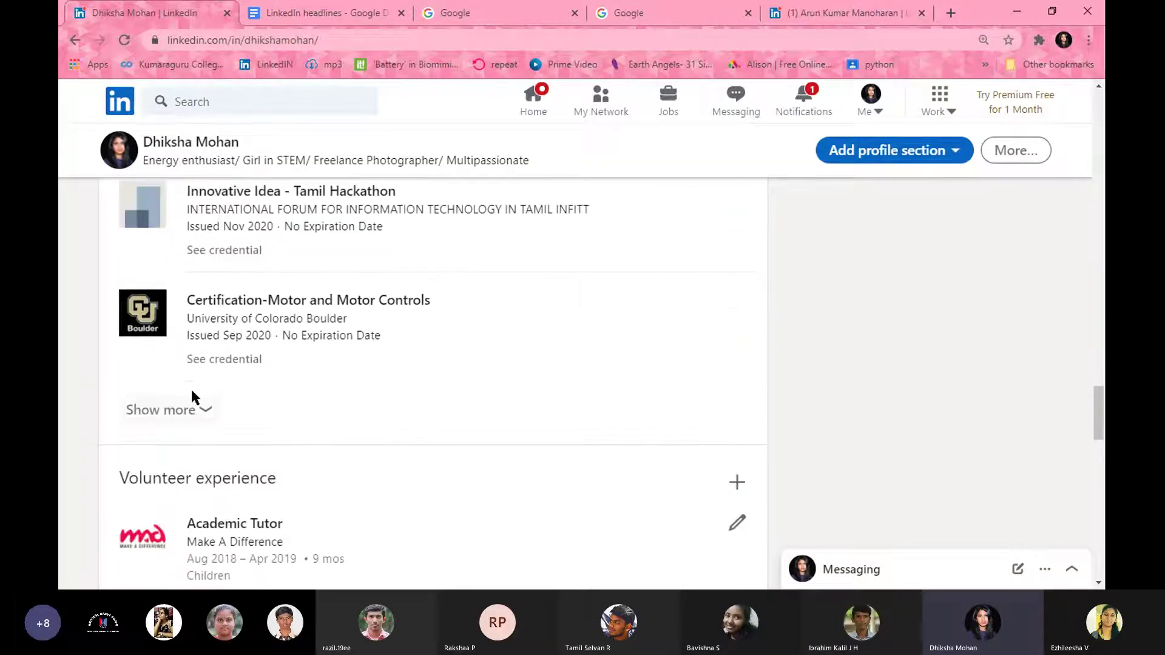
left_click(176, 408)
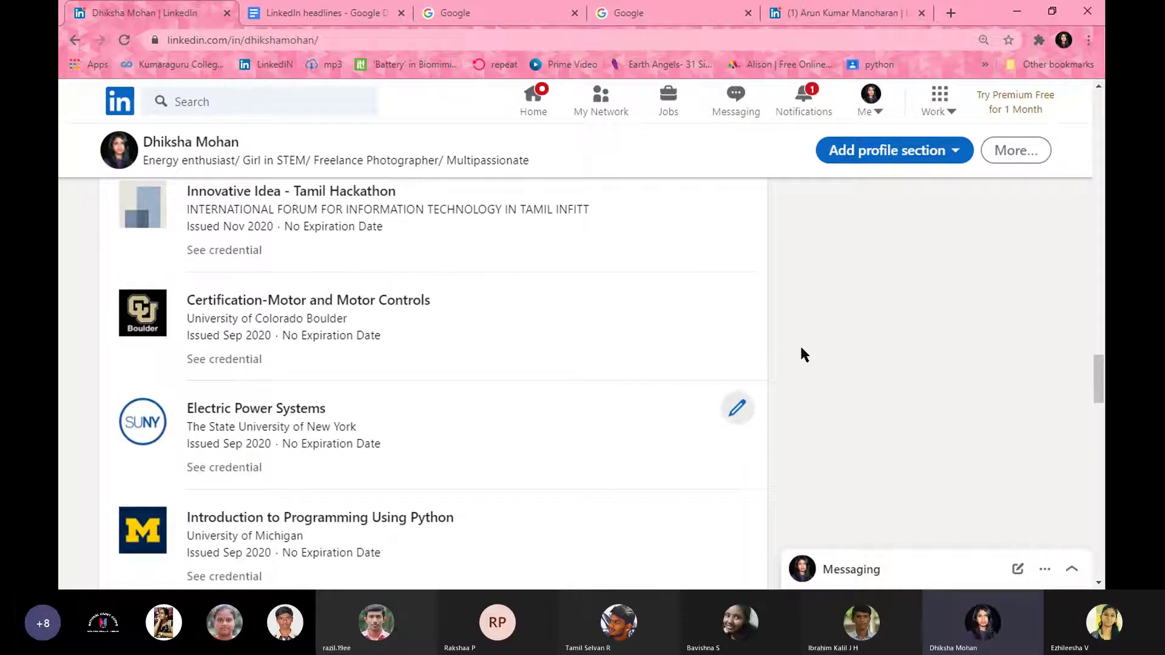
scroll(802, 349, "down", 3)
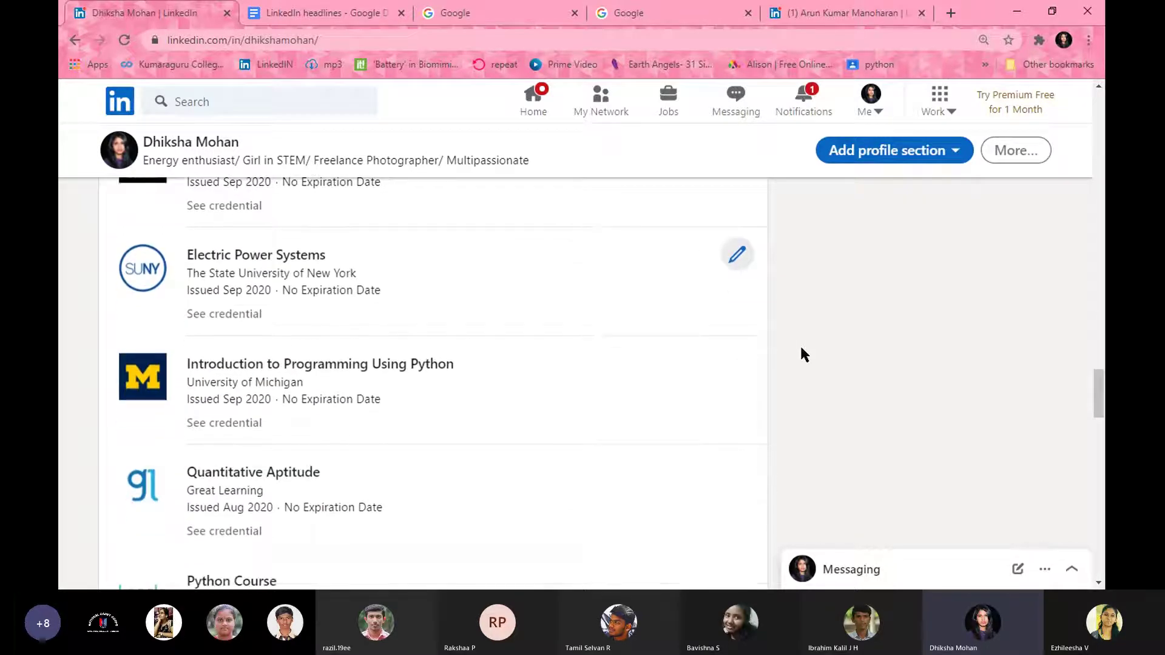
scroll(801, 349, "down", 3)
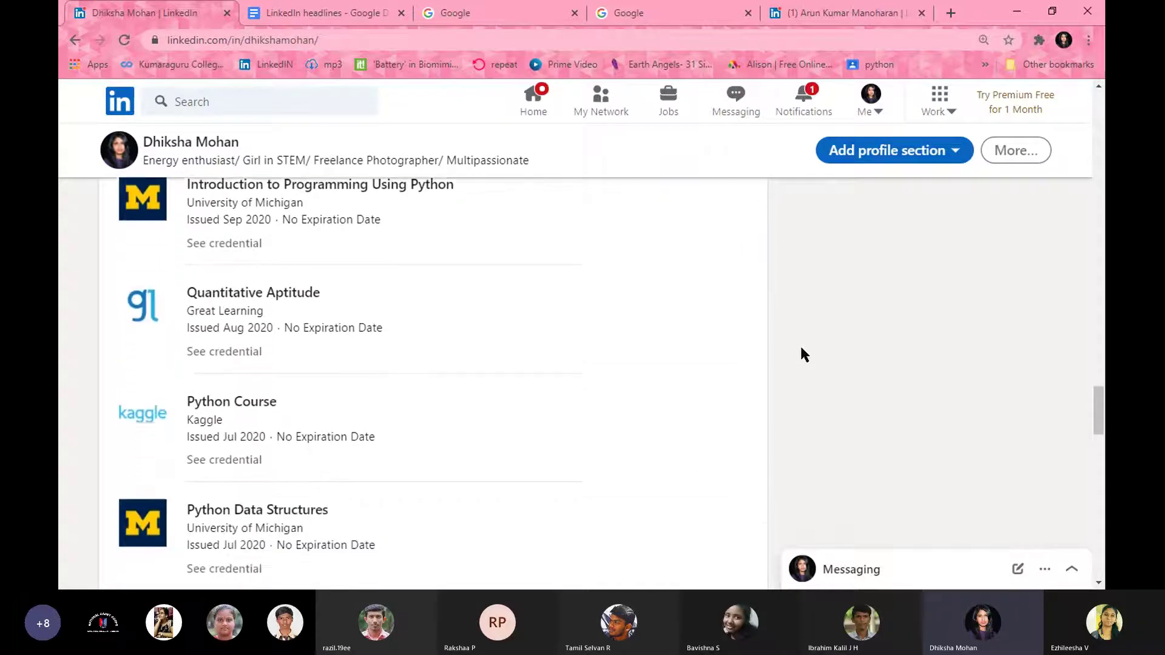
scroll(801, 348, "down", 5)
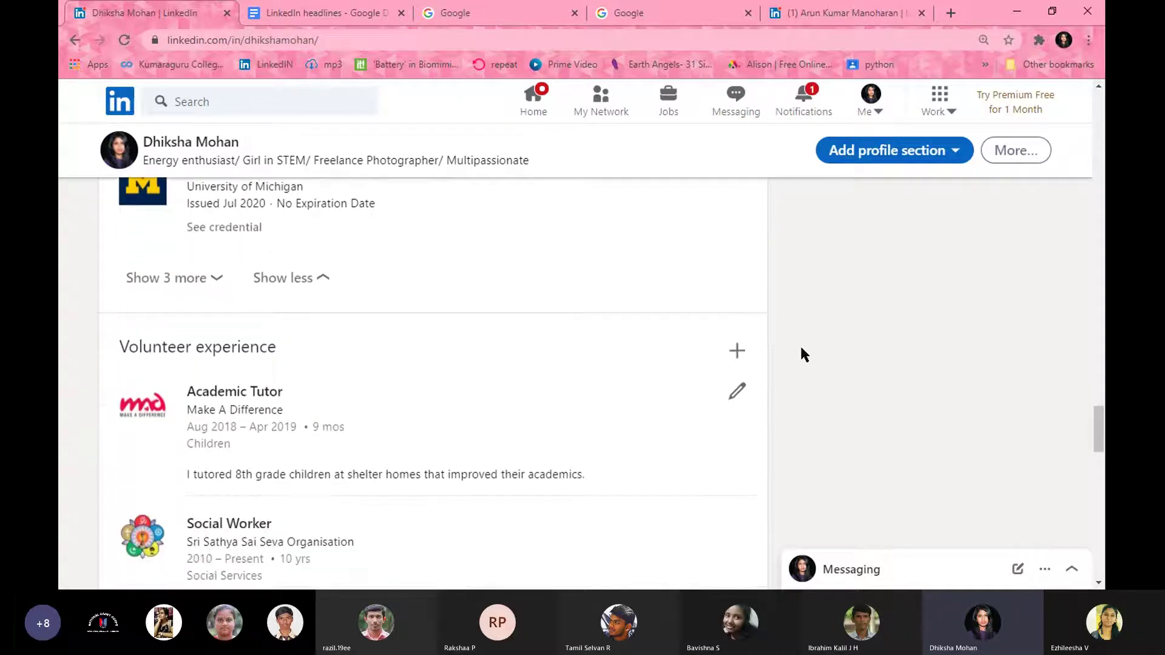
- Open a blank volunteer experience entry, review its fields from Organization to Description, and close it without saving
scroll(801, 349, "down", 1)
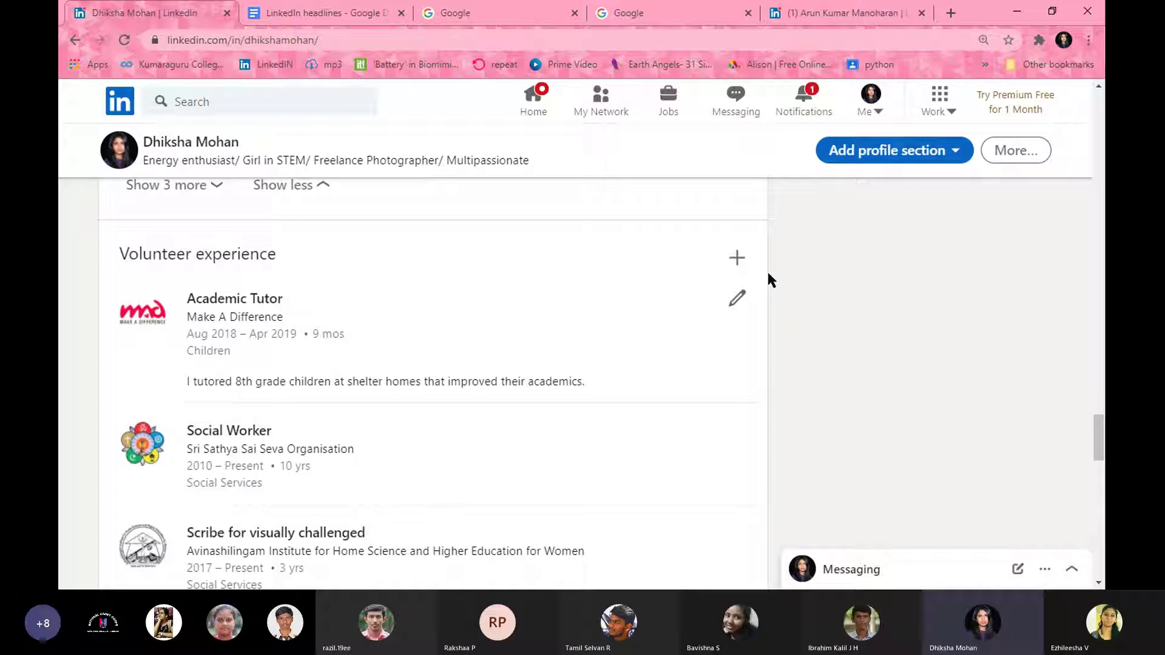
left_click(739, 260)
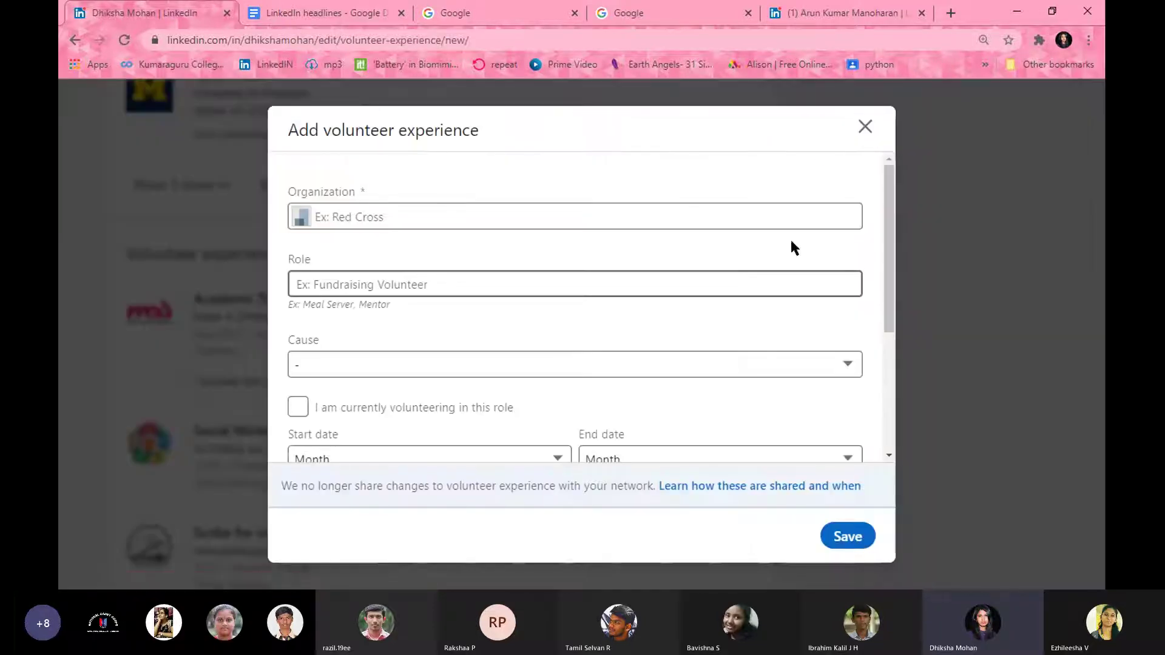
left_click(764, 221)
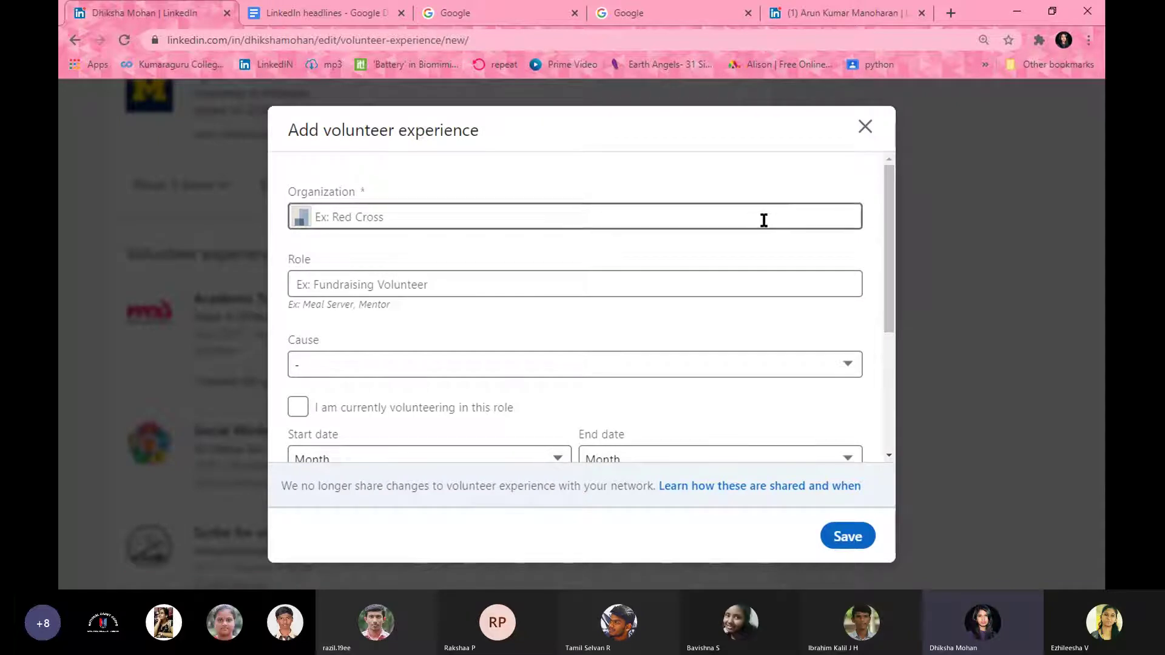
left_click_drag(890, 226, 892, 249)
scroll(888, 254, "down", 3)
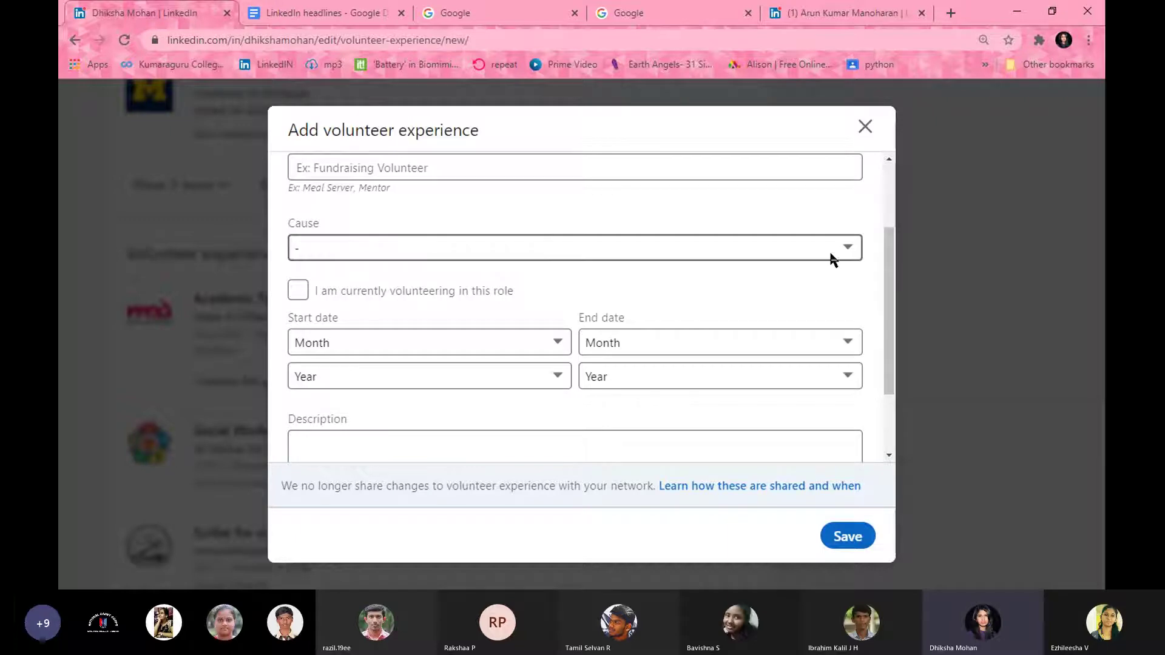
left_click_drag(893, 275, 898, 346)
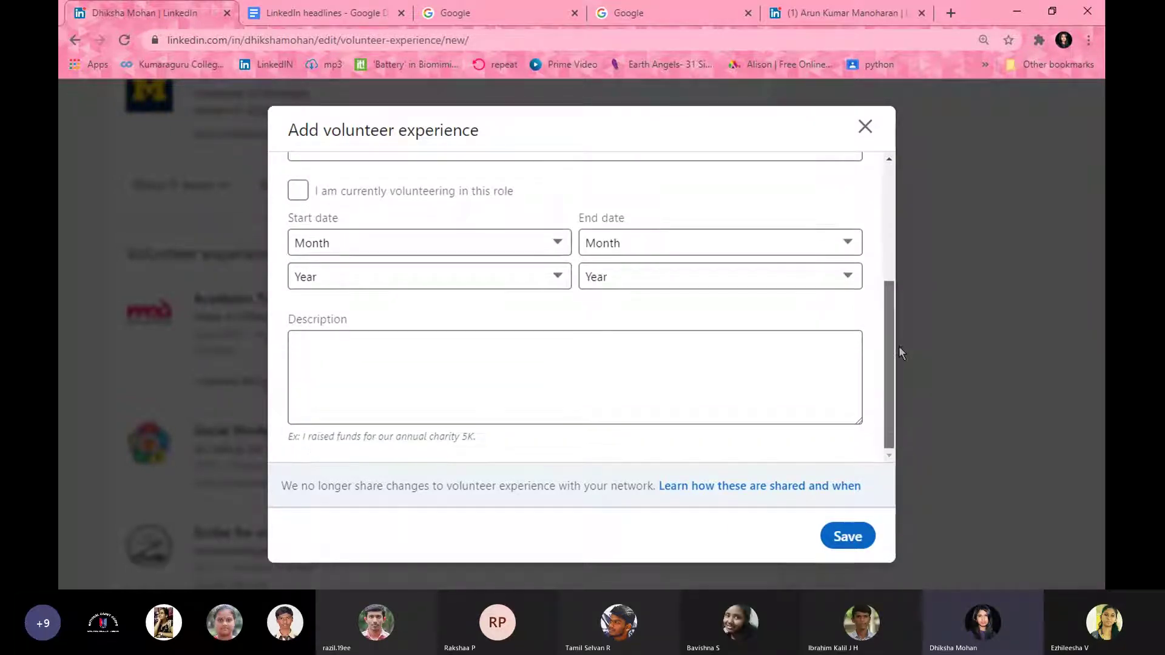
left_click(866, 127)
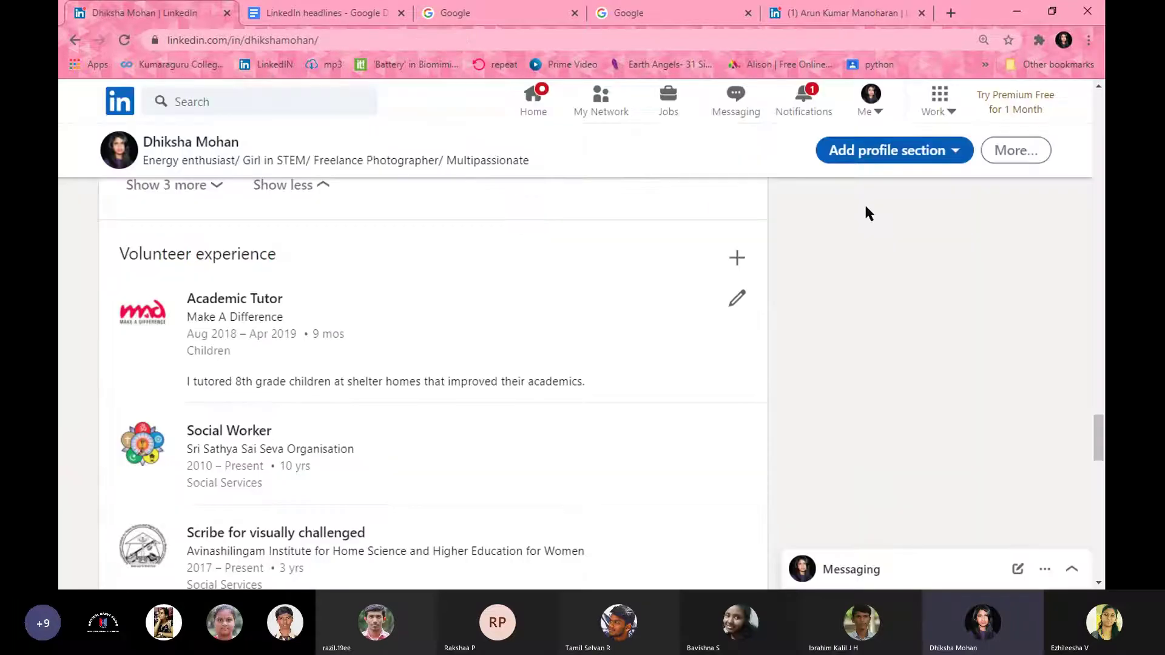
- Open the reorder list of Skills & endorsements, review the top skills and the other skill categories, and close it without changes
scroll(858, 246, "down", 3)
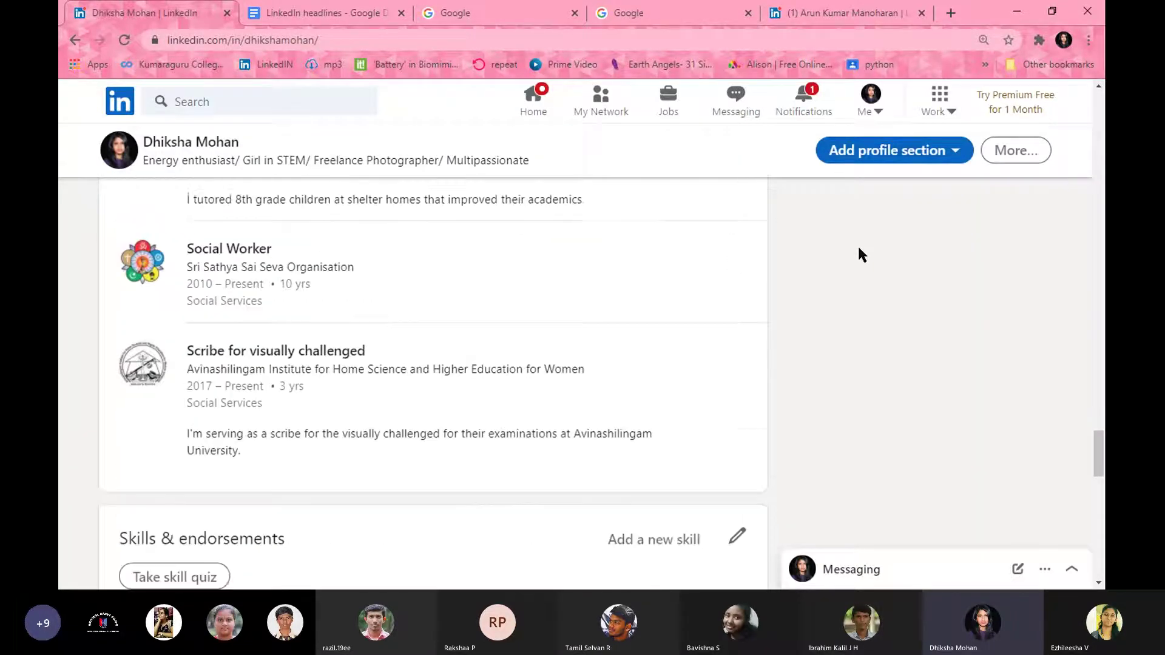
scroll(859, 249, "down", 3)
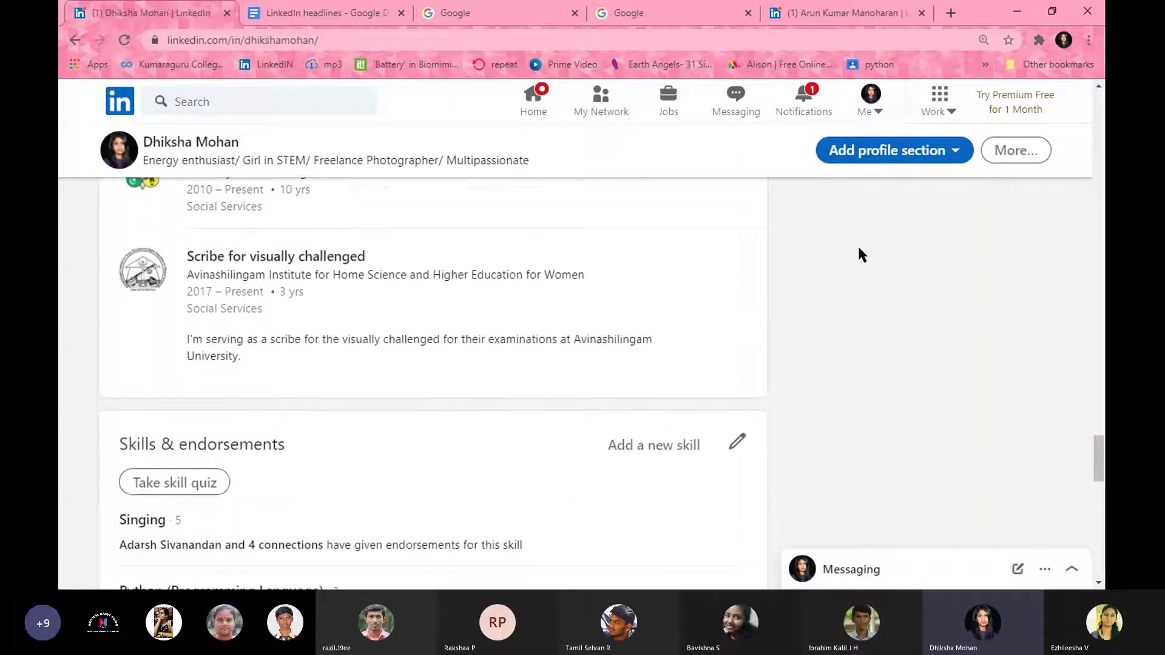
scroll(858, 247, "down", 1)
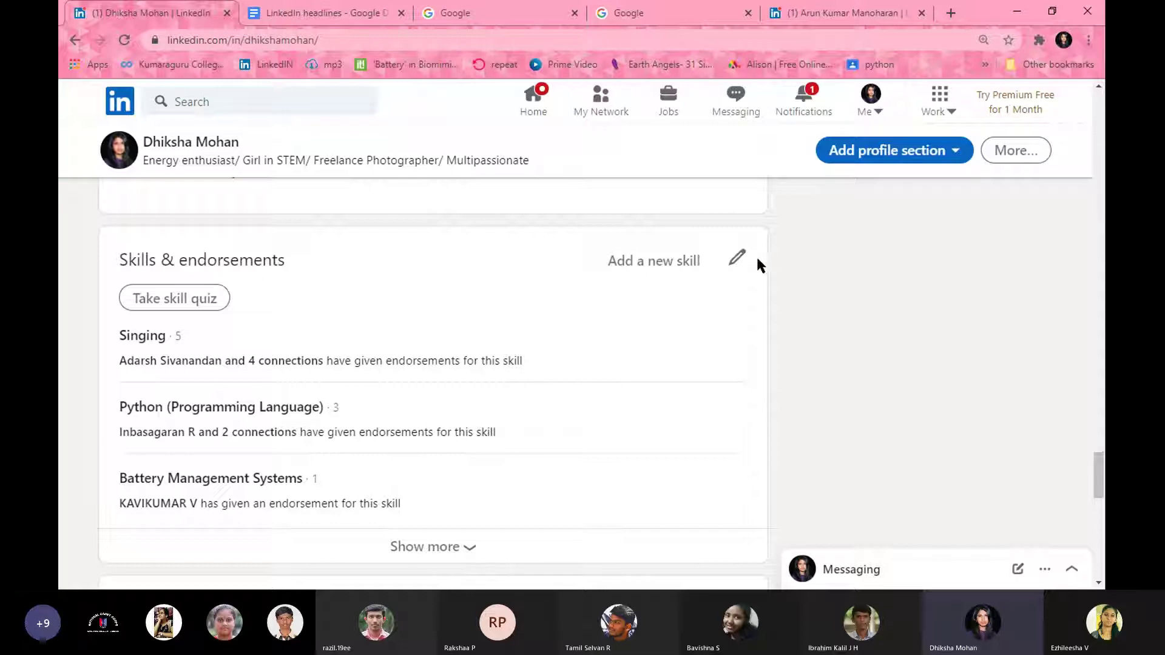
left_click(737, 257)
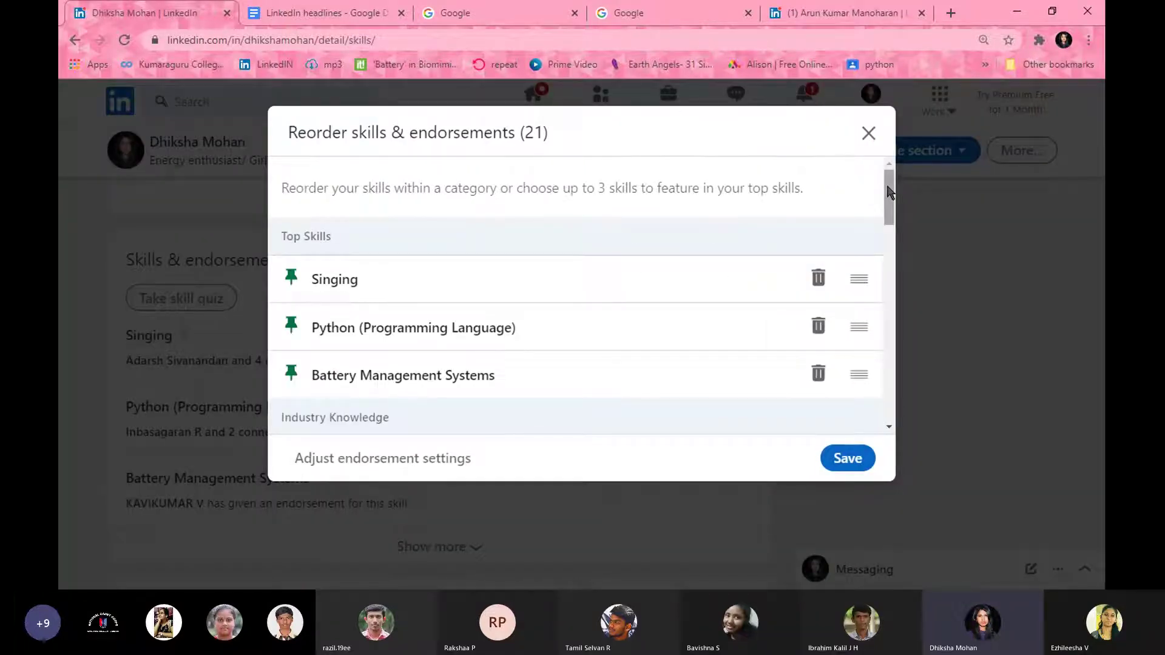
left_click_drag(889, 191, 889, 193)
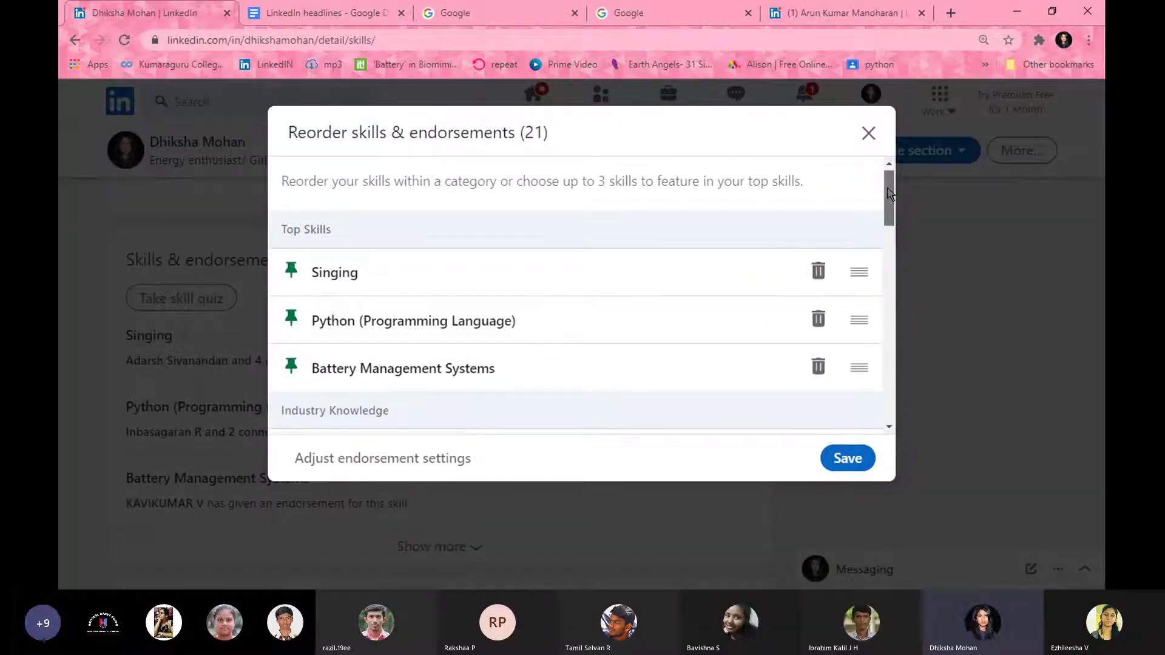
left_click_drag(889, 193, 889, 191)
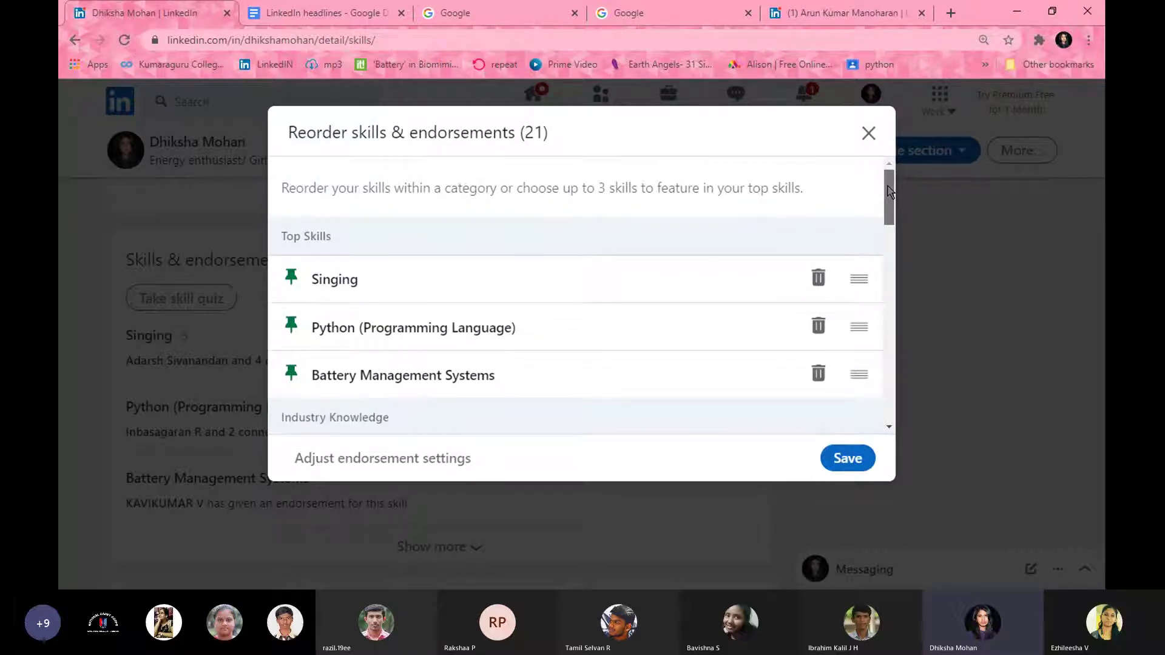
left_click_drag(889, 191, 895, 290)
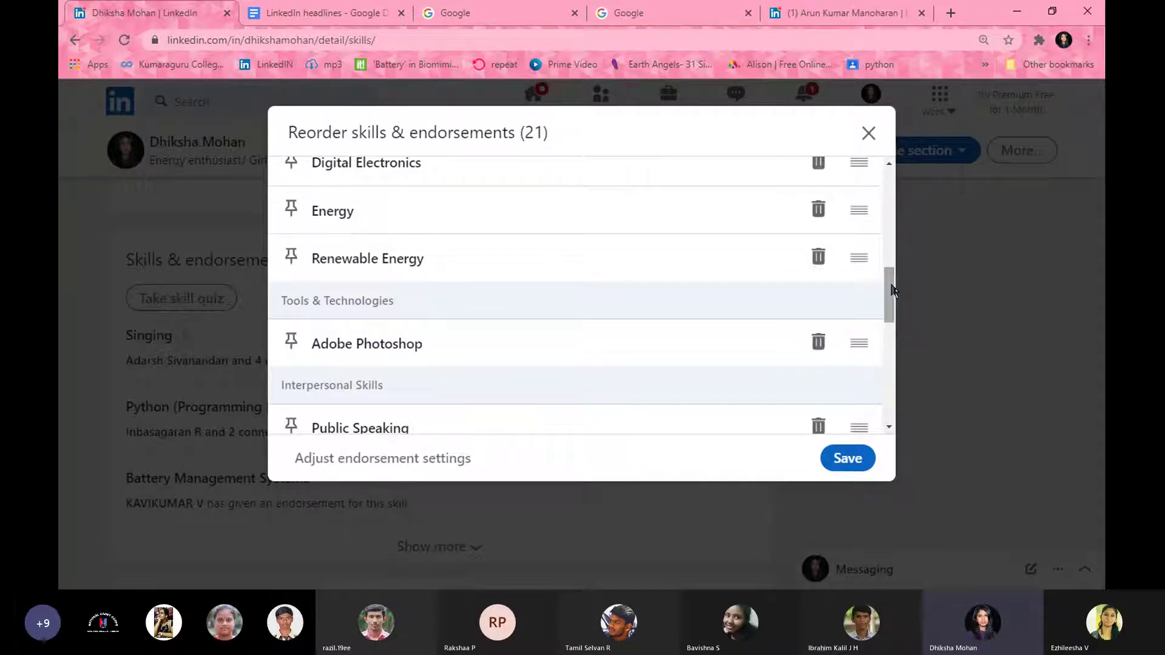
left_click_drag(891, 291, 884, 155)
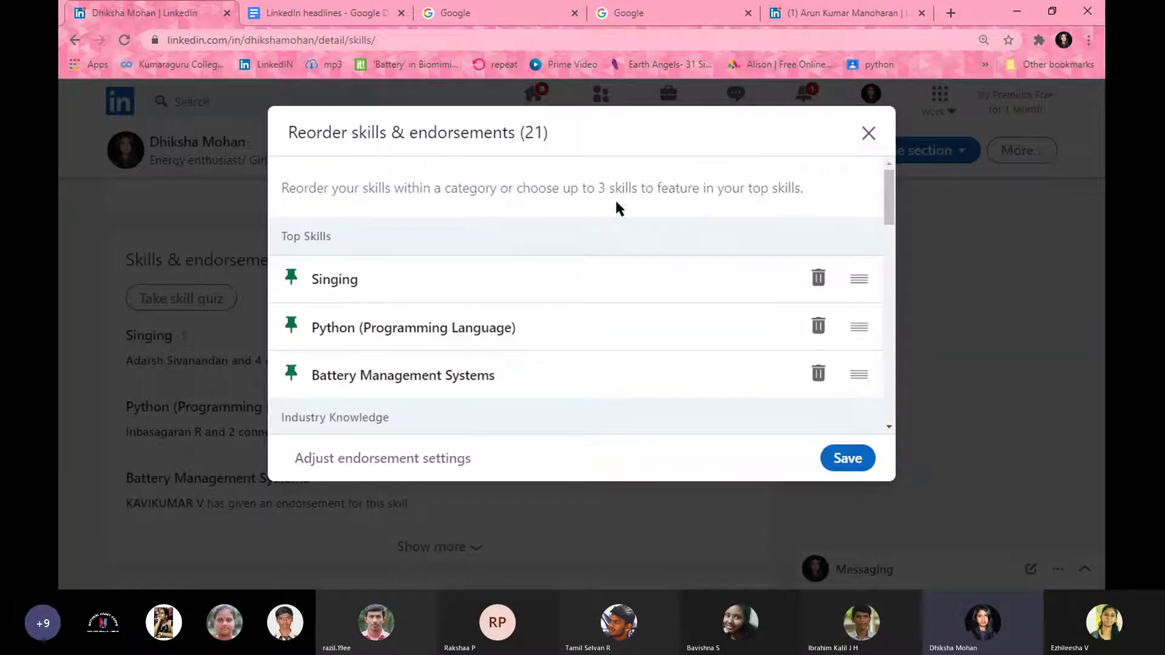
left_click(868, 133)
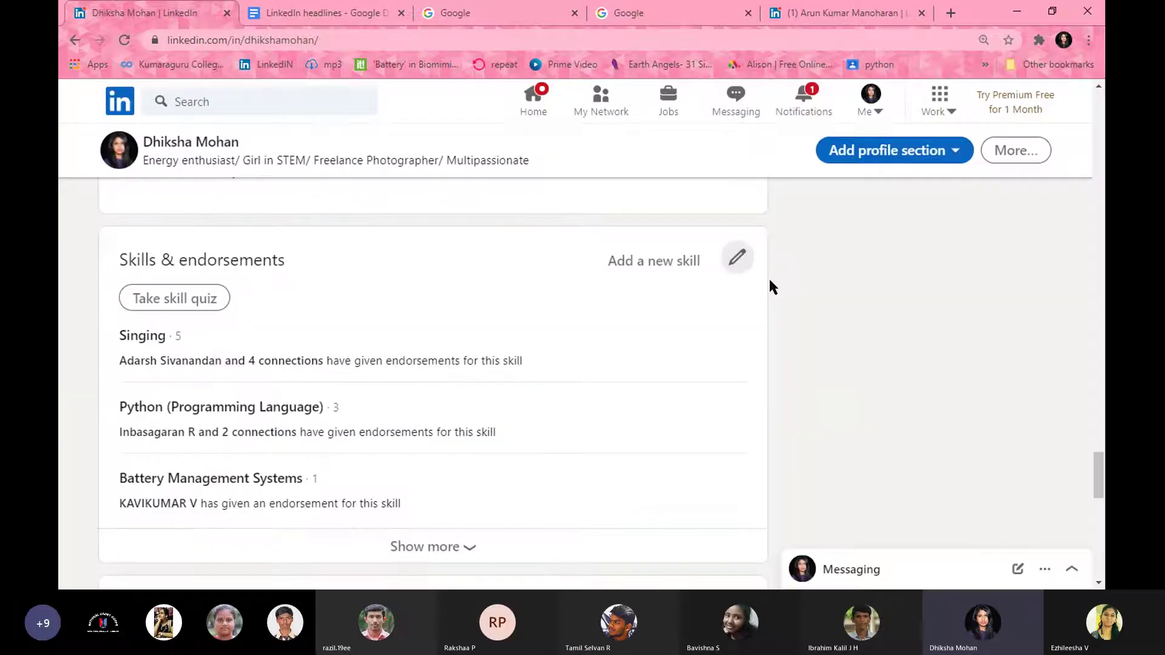
- Open the form for adding a new skill, review the skill limit and the suggested skills, and close it without adding any
left_click(677, 261)
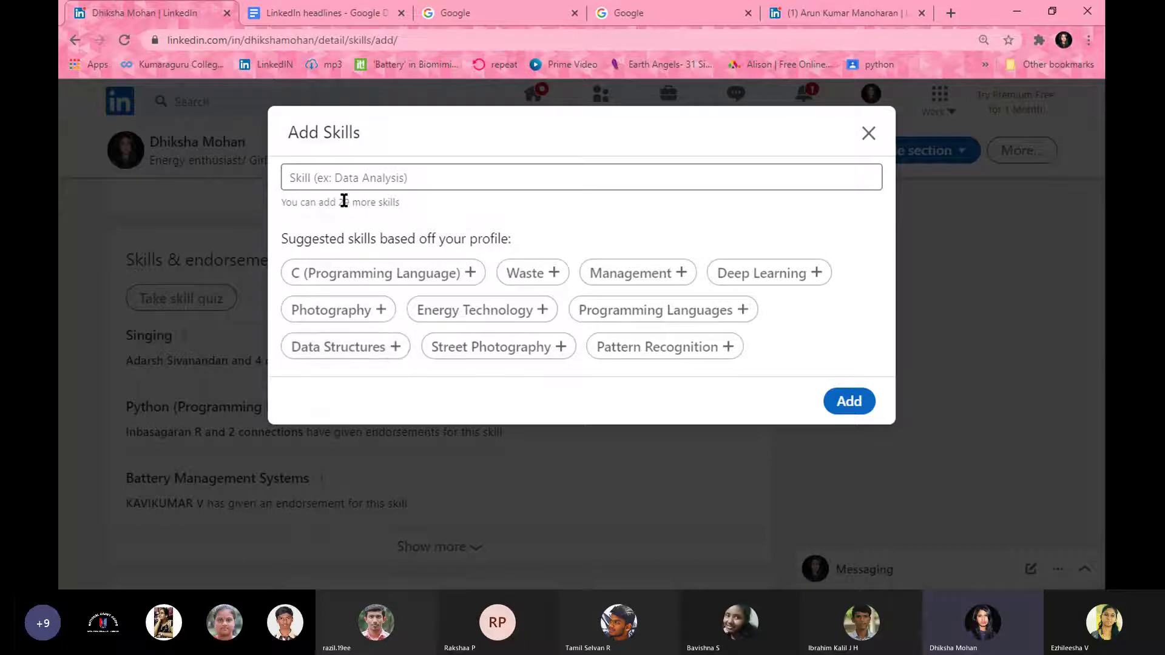
left_click_drag(338, 201, 439, 200)
left_click(868, 133)
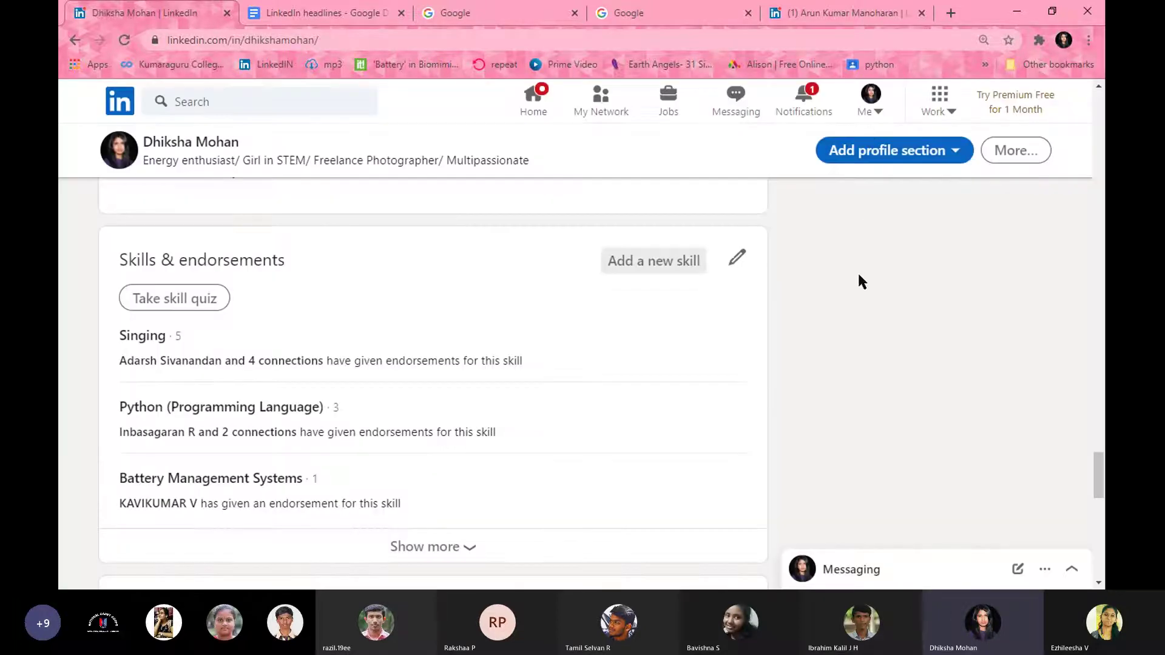
- Go to the Accomplishments section, expand Honors & Awards, and review the accomplishment types that can be added, from Publication to Organization
scroll(859, 276, "down", 5)
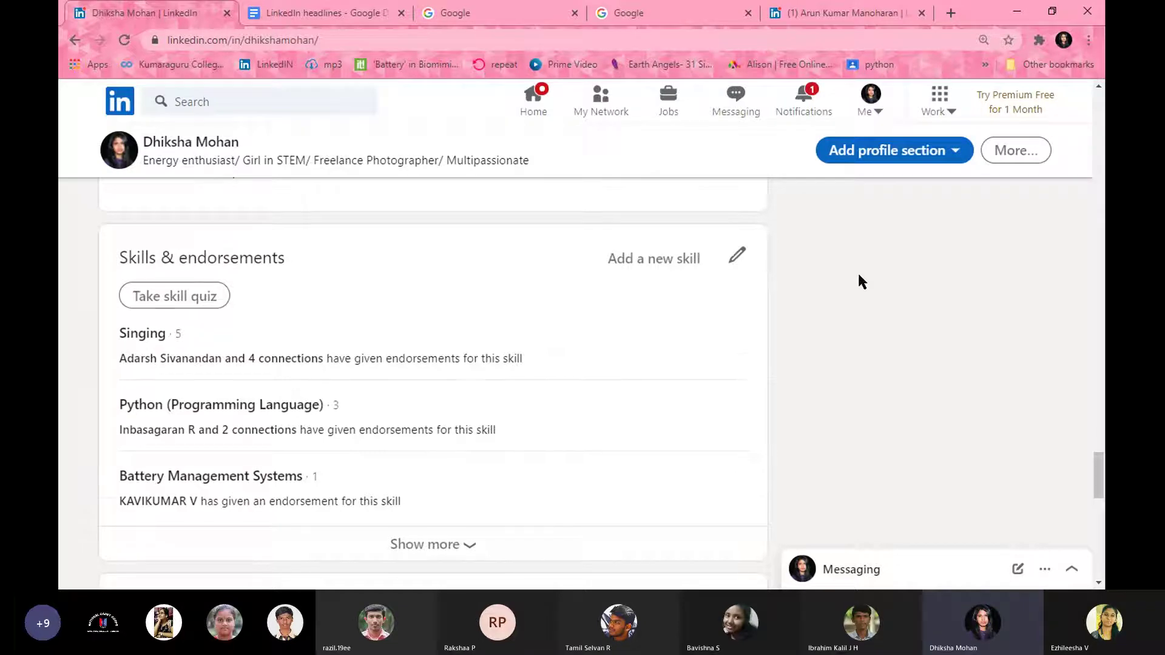
scroll(858, 276, "down", 2)
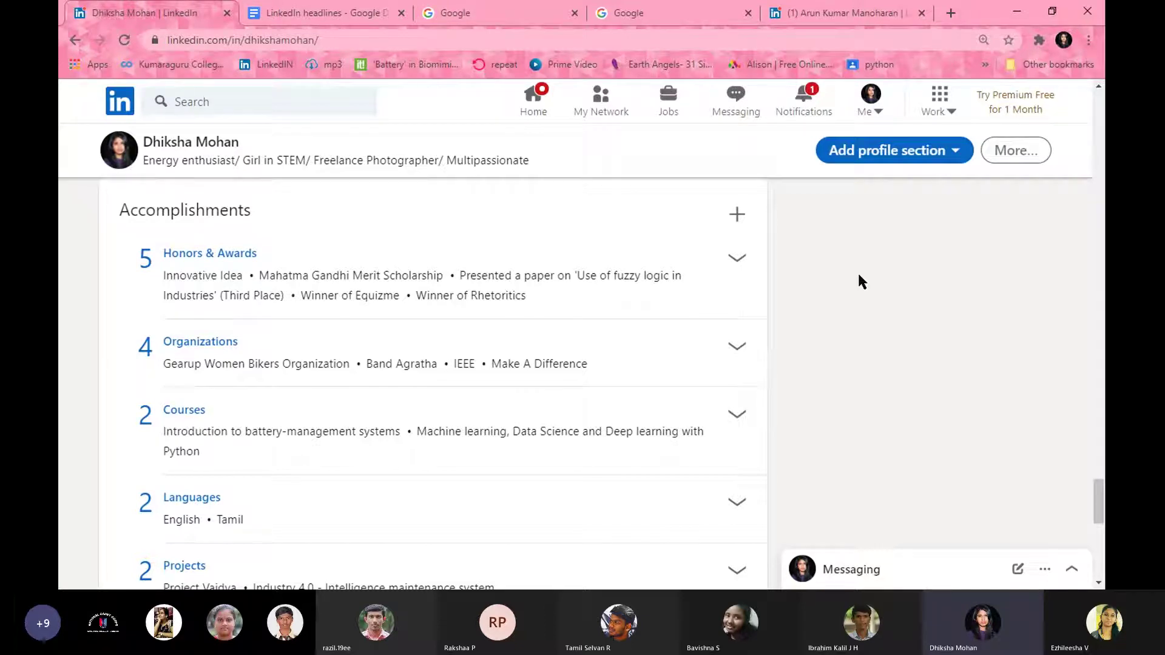
scroll(858, 276, "down", 1)
scroll(858, 276, "up", 1)
left_click(738, 261)
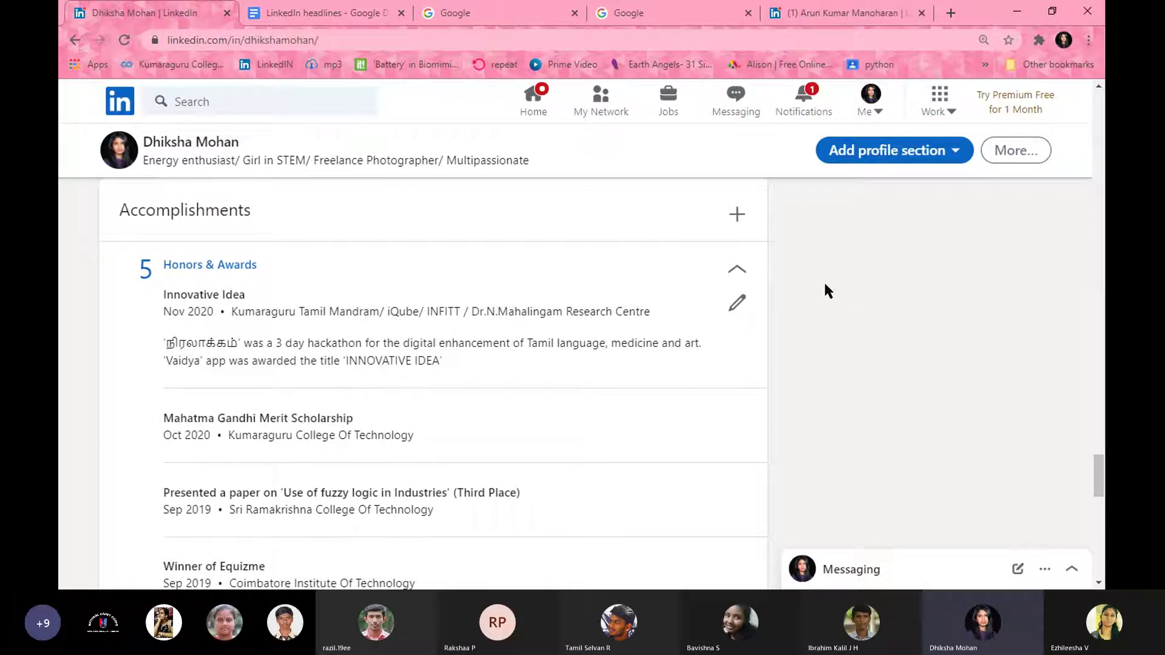
left_click(737, 214)
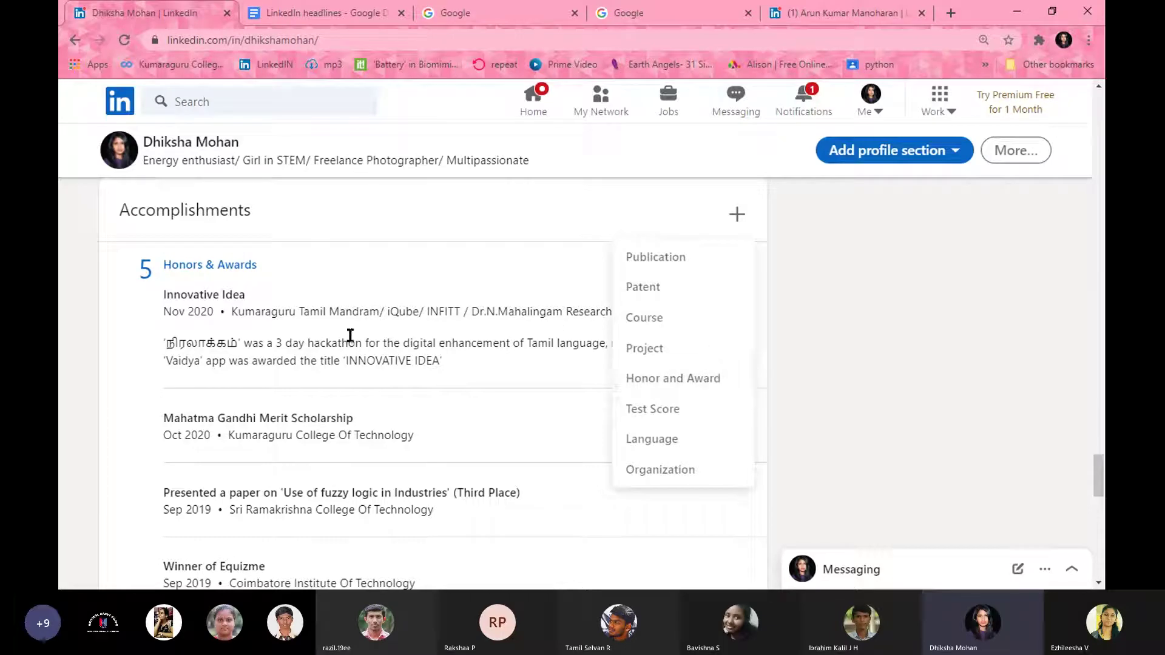
left_click(793, 322)
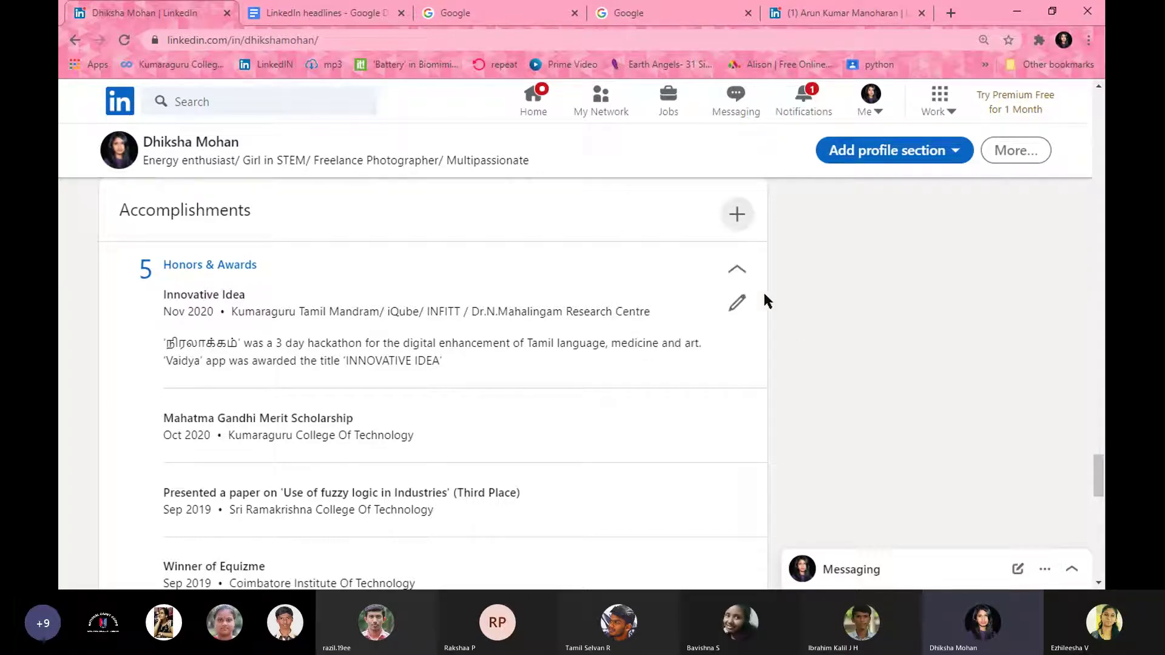
- Review the edit form of the Innovative Idea award without saving, and look over the list of addable accomplishment types again
left_click(738, 304)
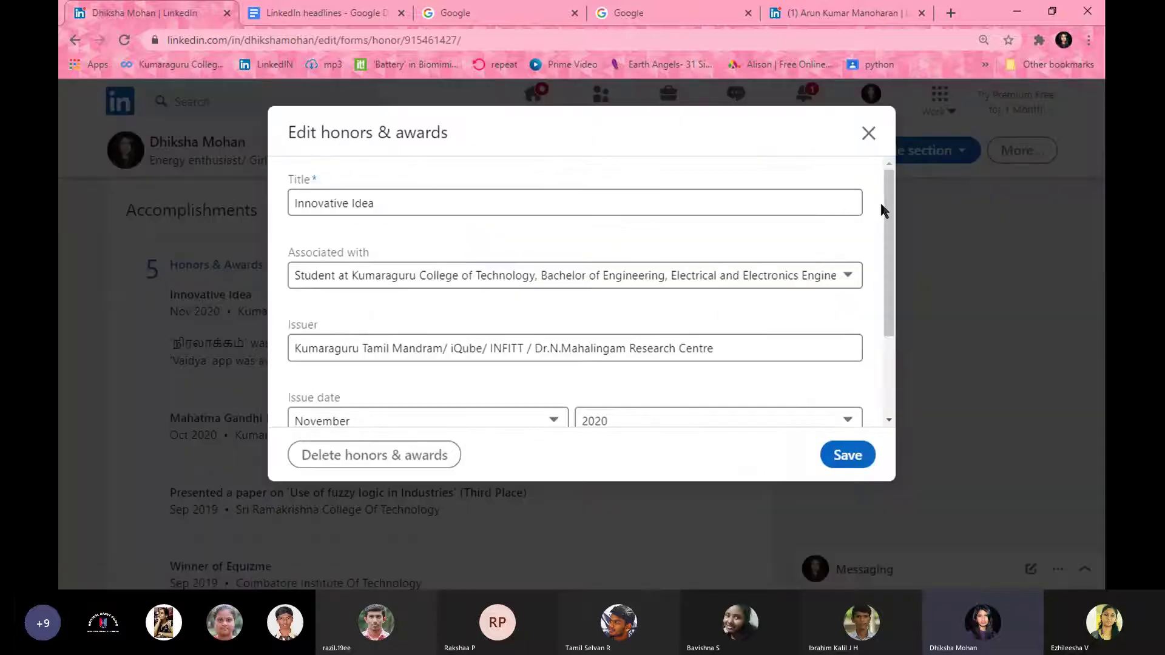
left_click_drag(886, 210, 887, 315)
left_click(869, 132)
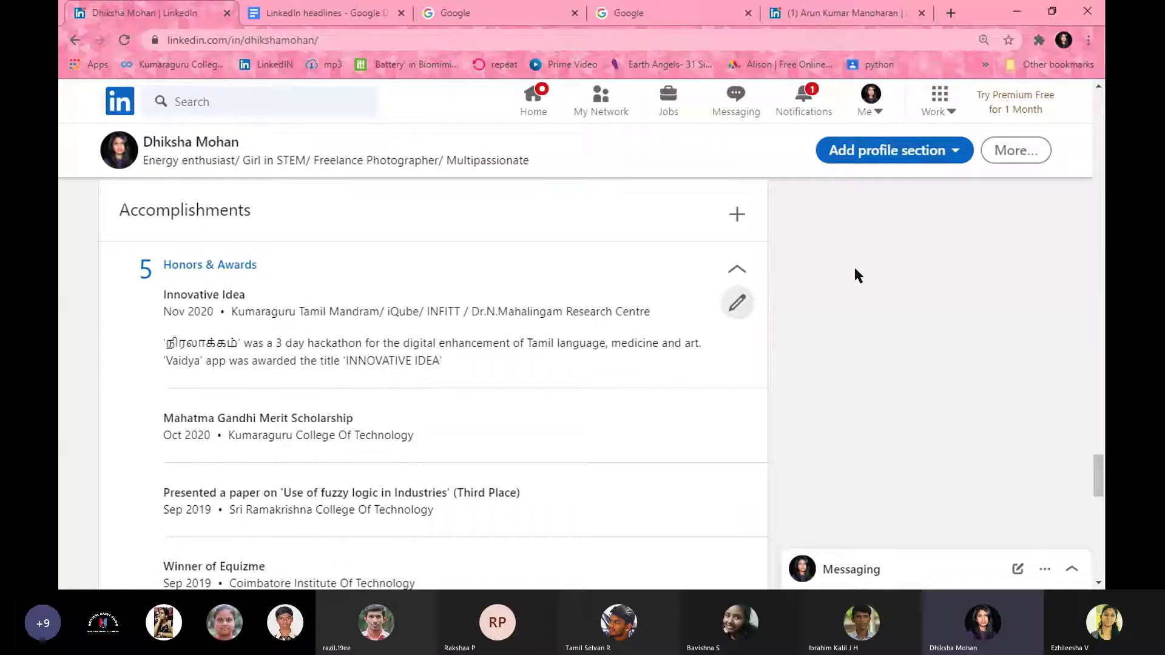
left_click(738, 217)
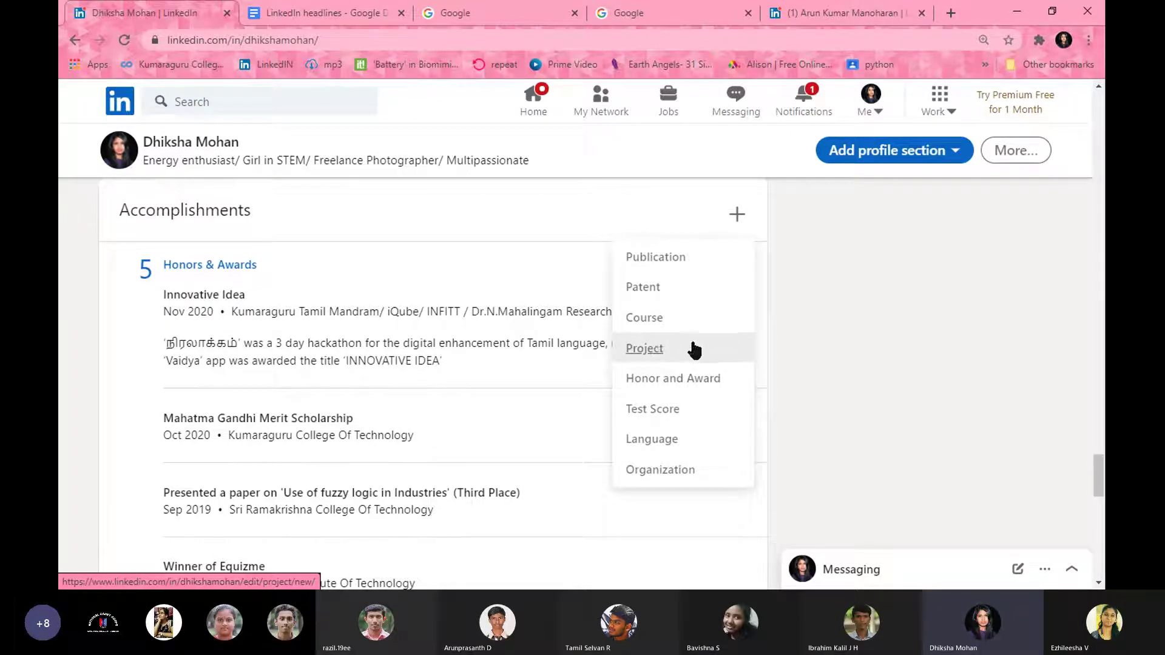
left_click(792, 340)
- Expand the Projects accomplishments and read the descriptions of Project Vaidya and the Industry 4.0 intelligence maintenance system
scroll(793, 340, "down", 7)
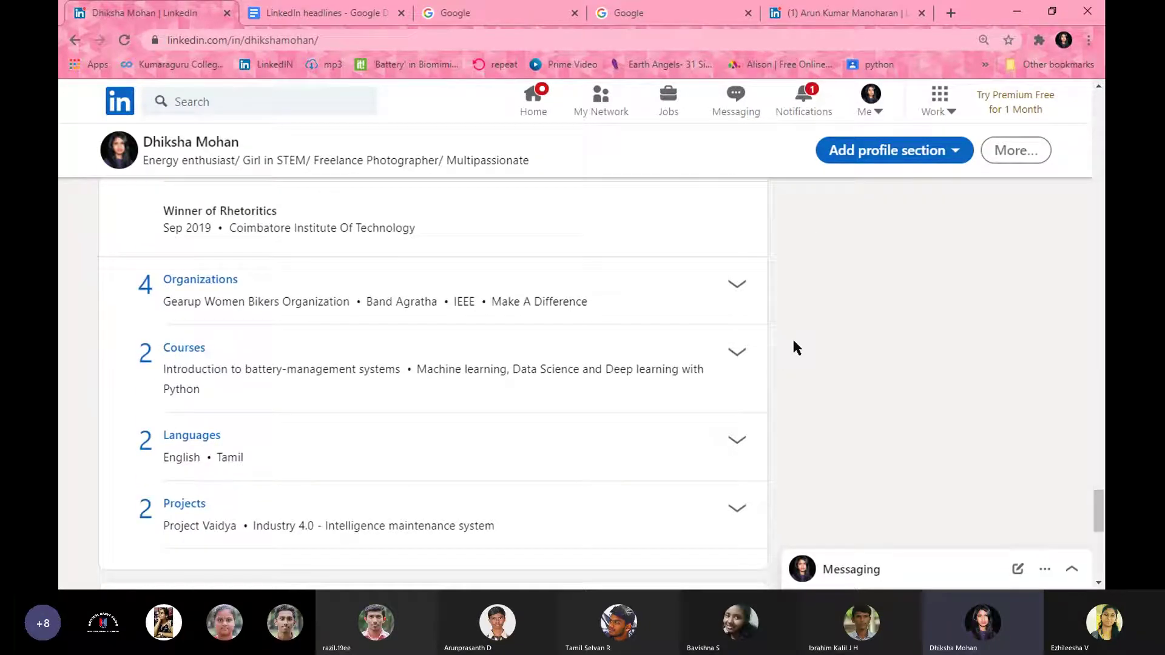
scroll(793, 341, "down", 1)
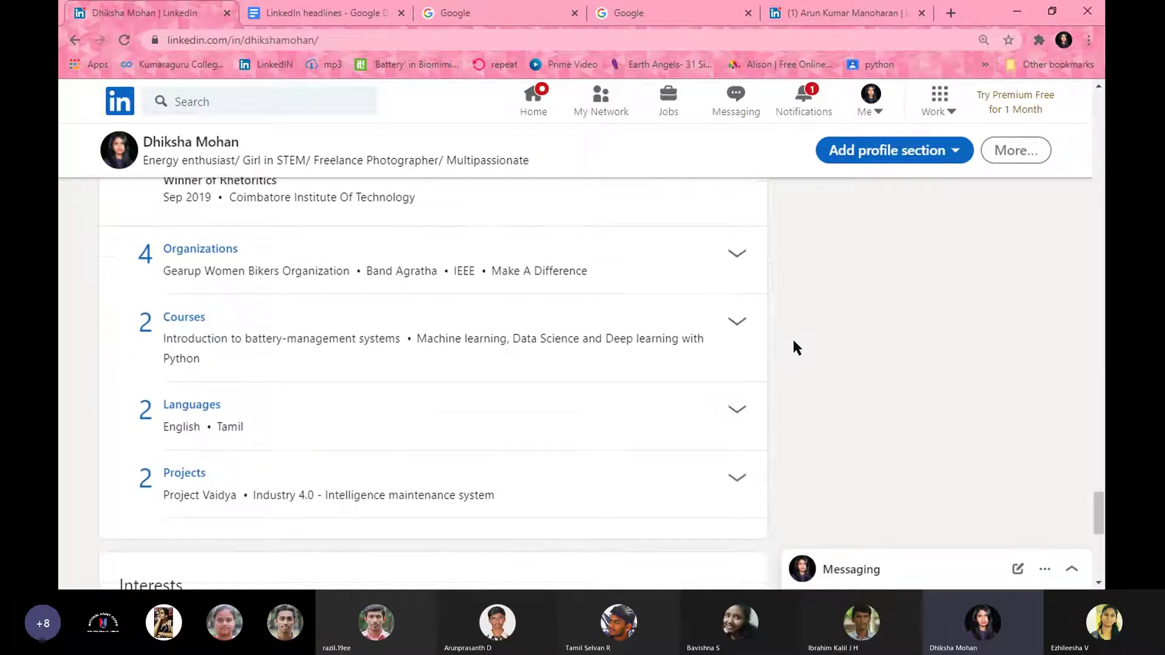
left_click(752, 484)
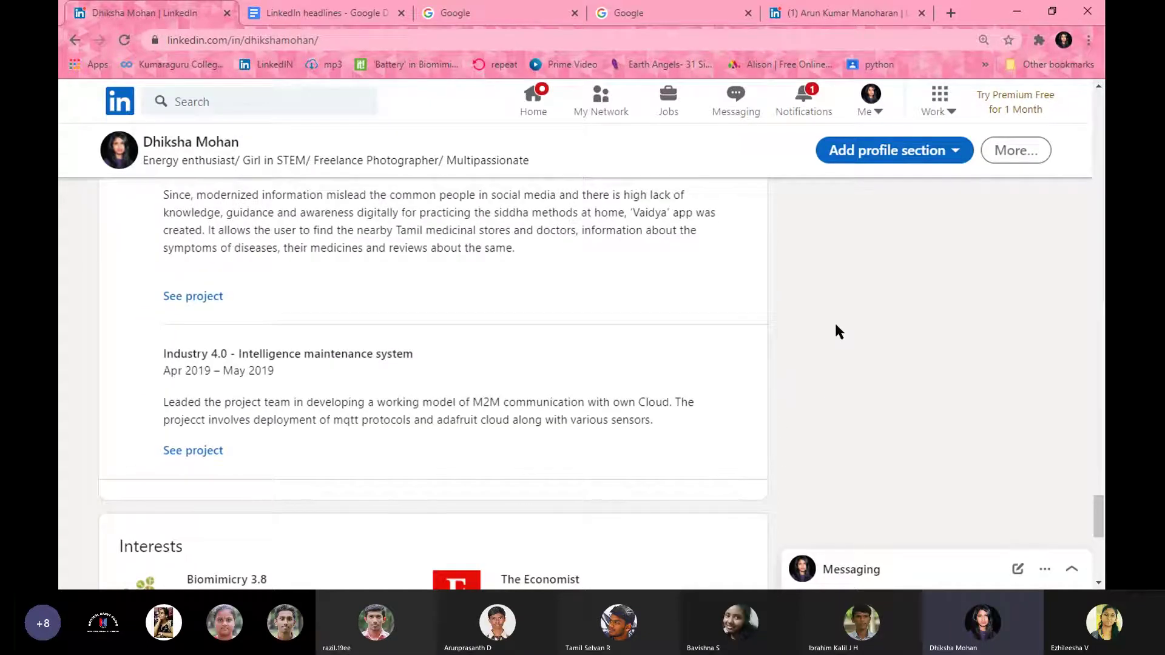
scroll(835, 332, "up", 3)
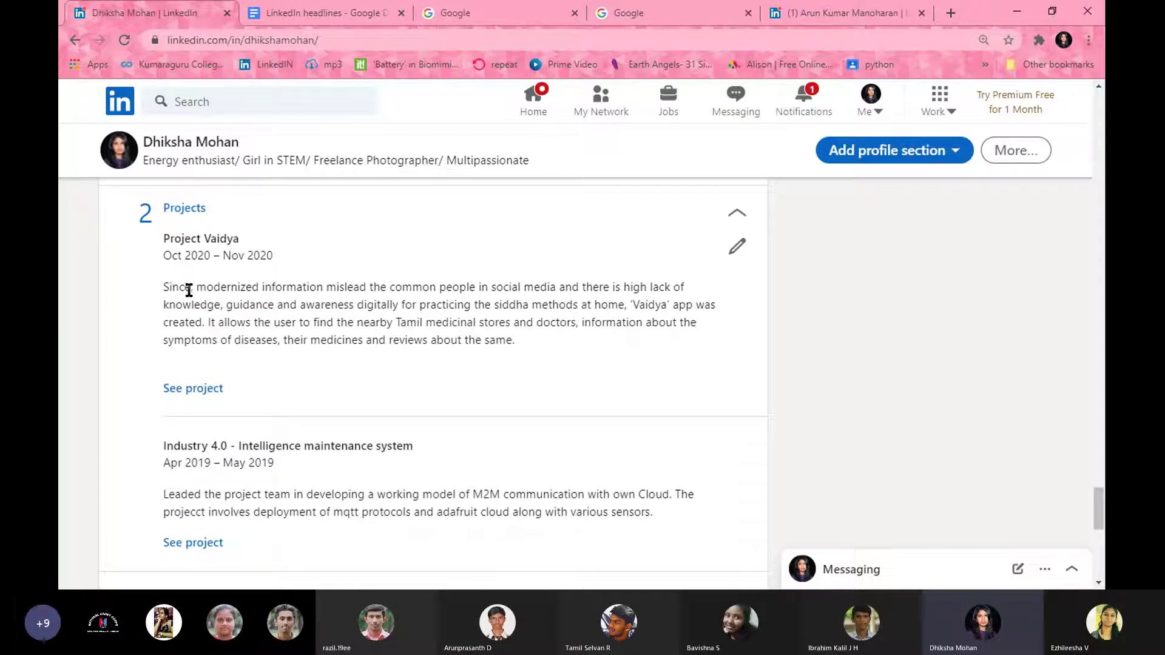
scroll(789, 372, "down", 1)
scroll(789, 372, "down", 2)
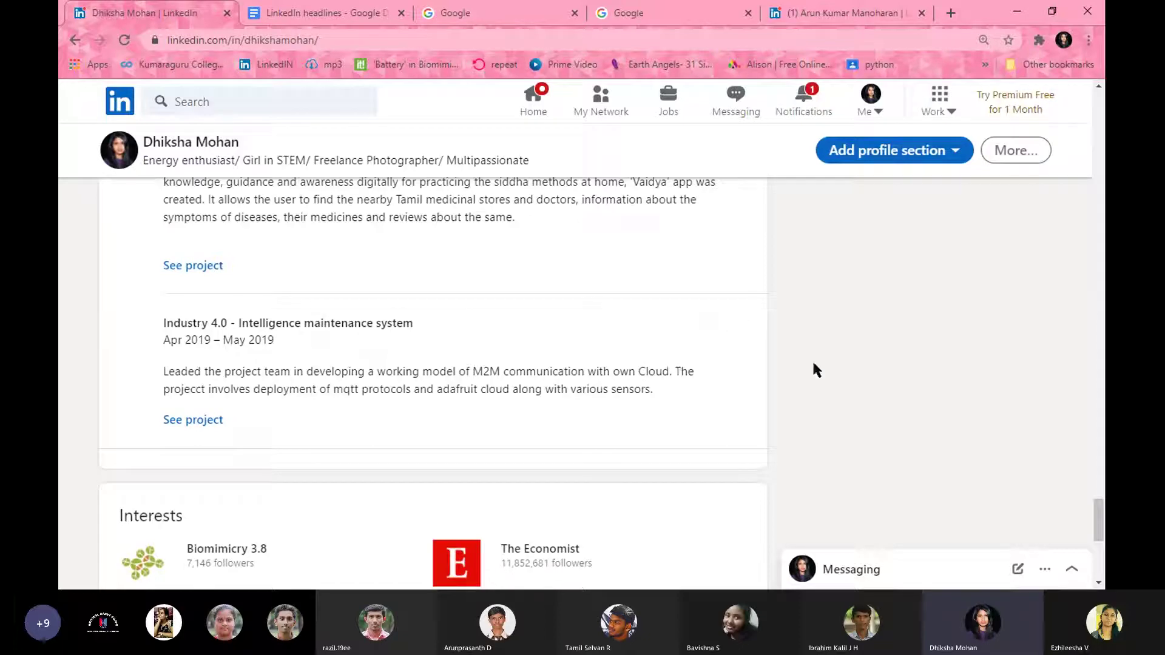
scroll(817, 371, "up", 1)
- Return to the Accomplishments heading and check the addable types down to Language, without adding an entry
scroll(814, 366, "up", 8)
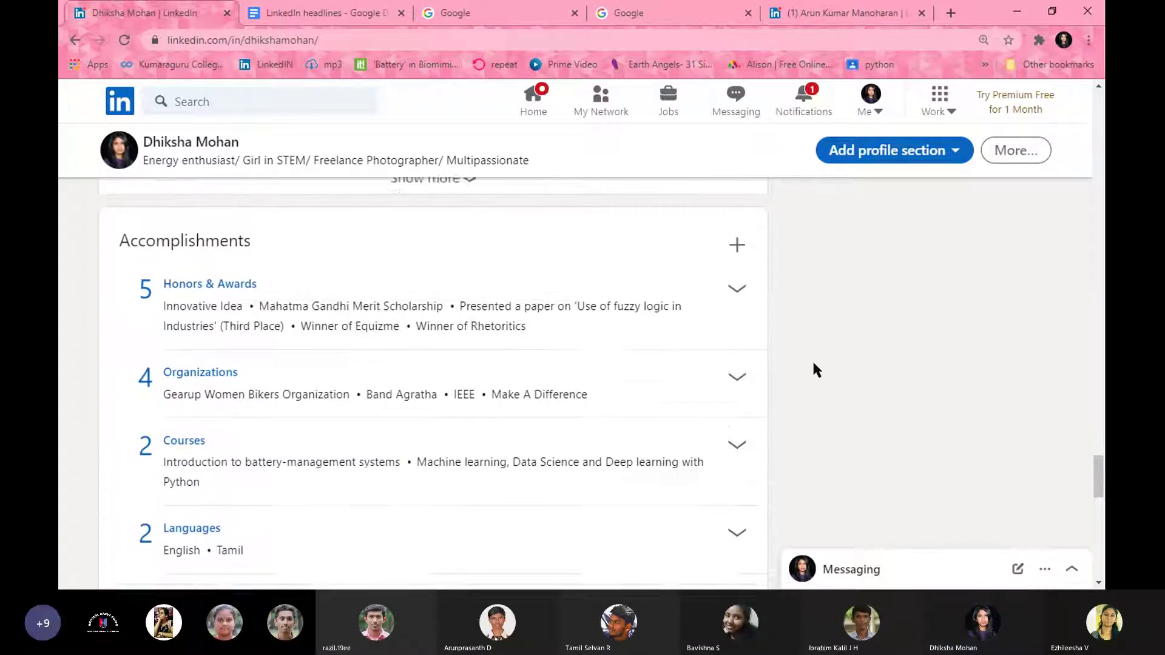
left_click(737, 277)
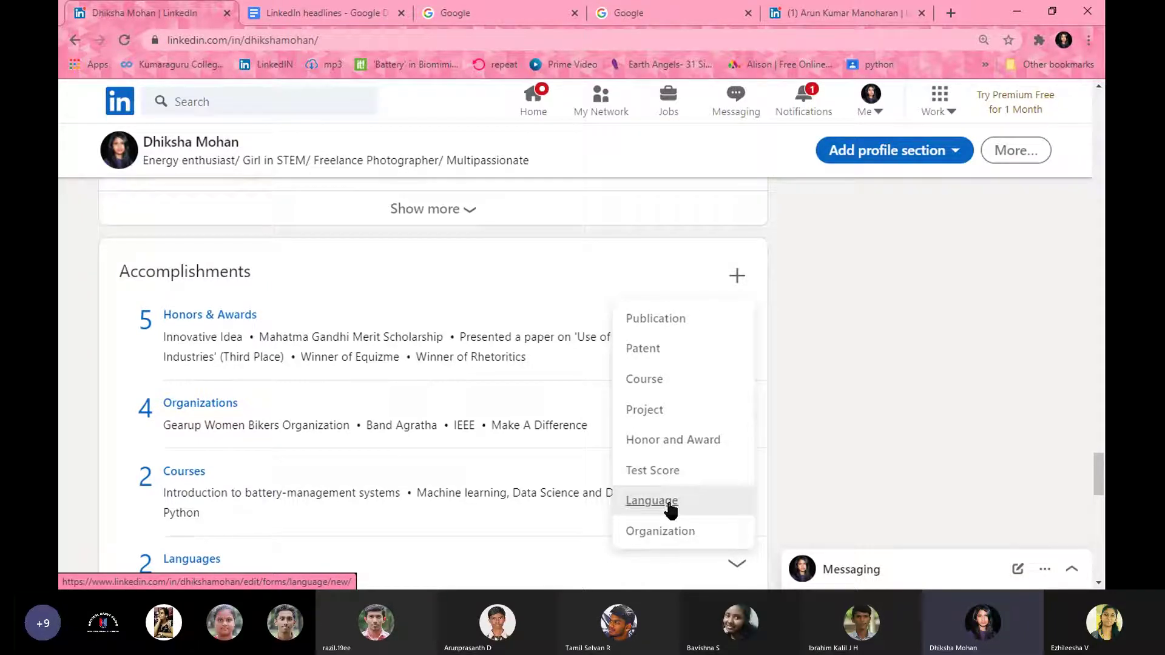
left_click(858, 429)
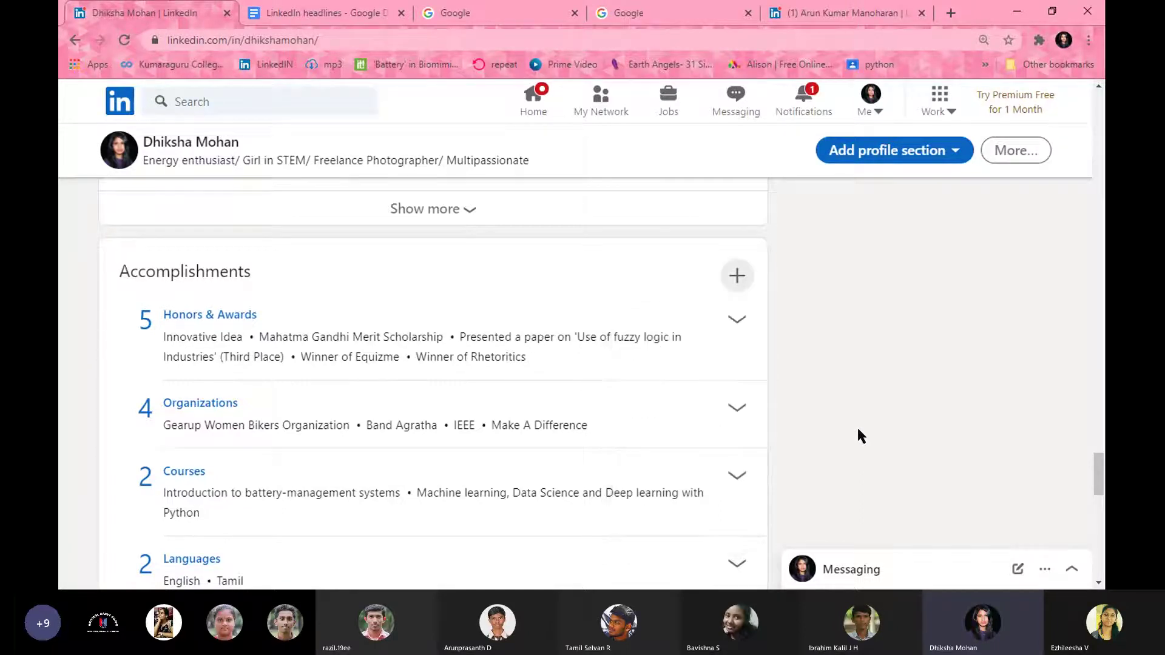
- Look through the remaining accomplishments and the Interests section, and return to the profile's introduction
scroll(858, 430, "down", 2)
scroll(858, 429, "down", 3)
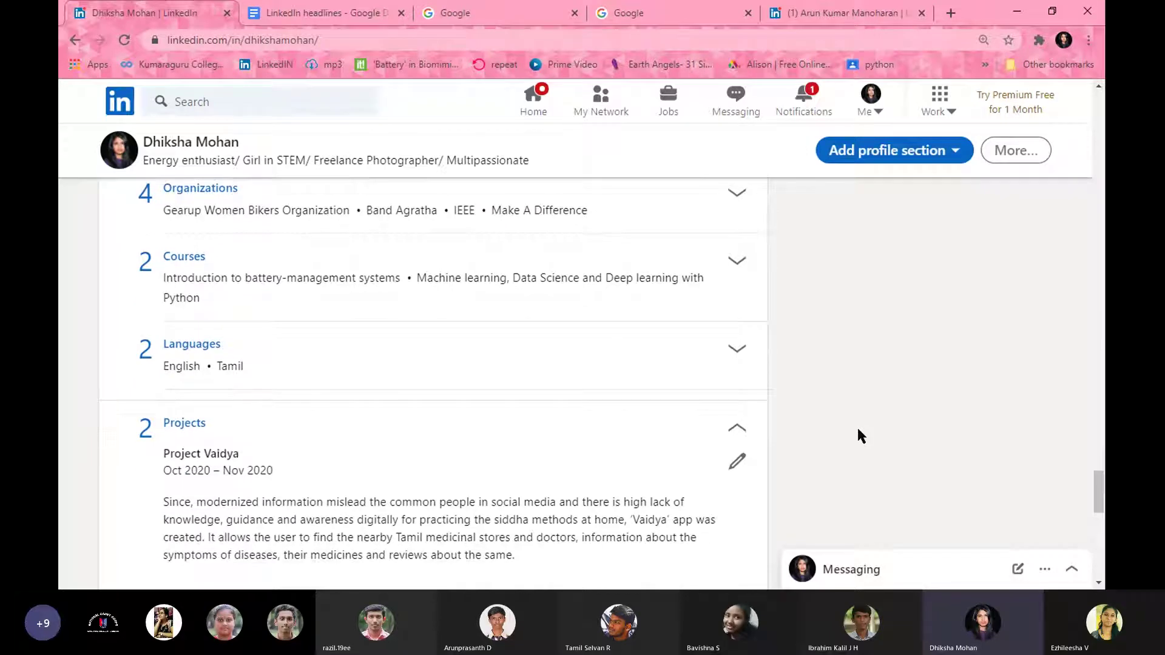
scroll(858, 430, "down", 2)
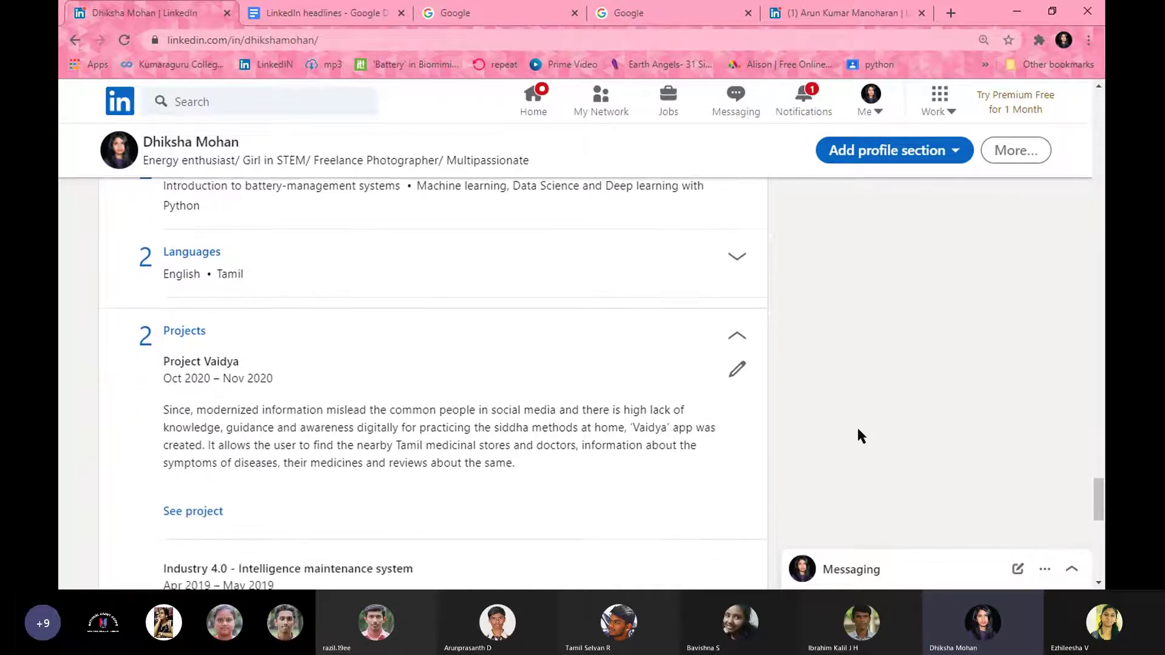
scroll(858, 430, "down", 4)
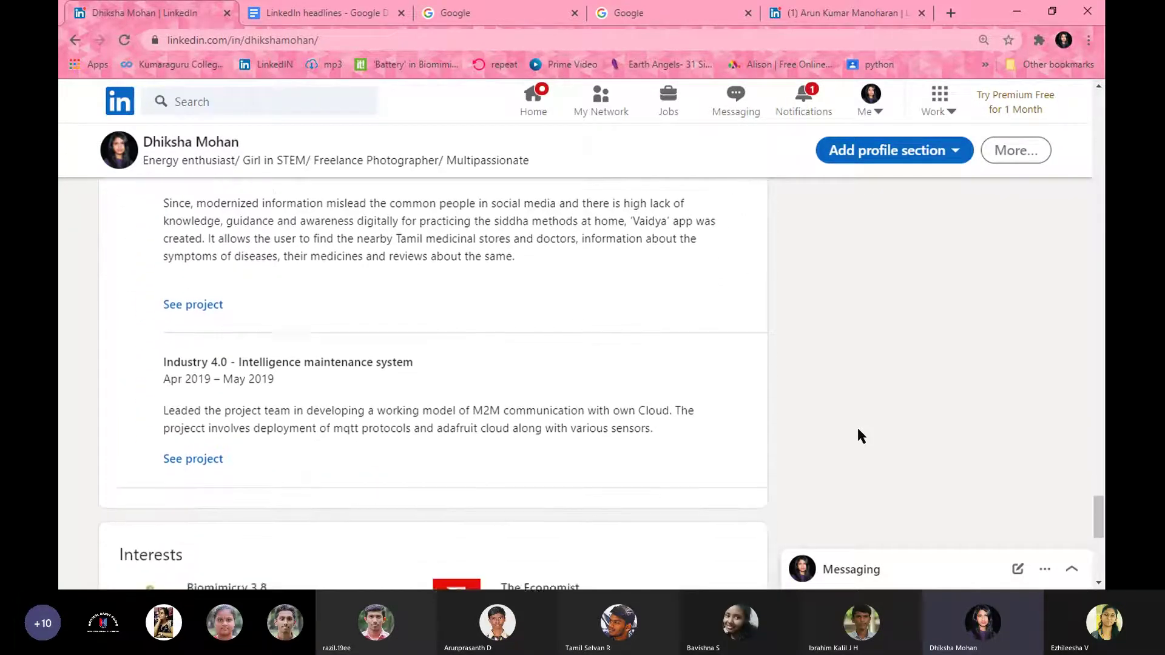
scroll(858, 430, "down", 4)
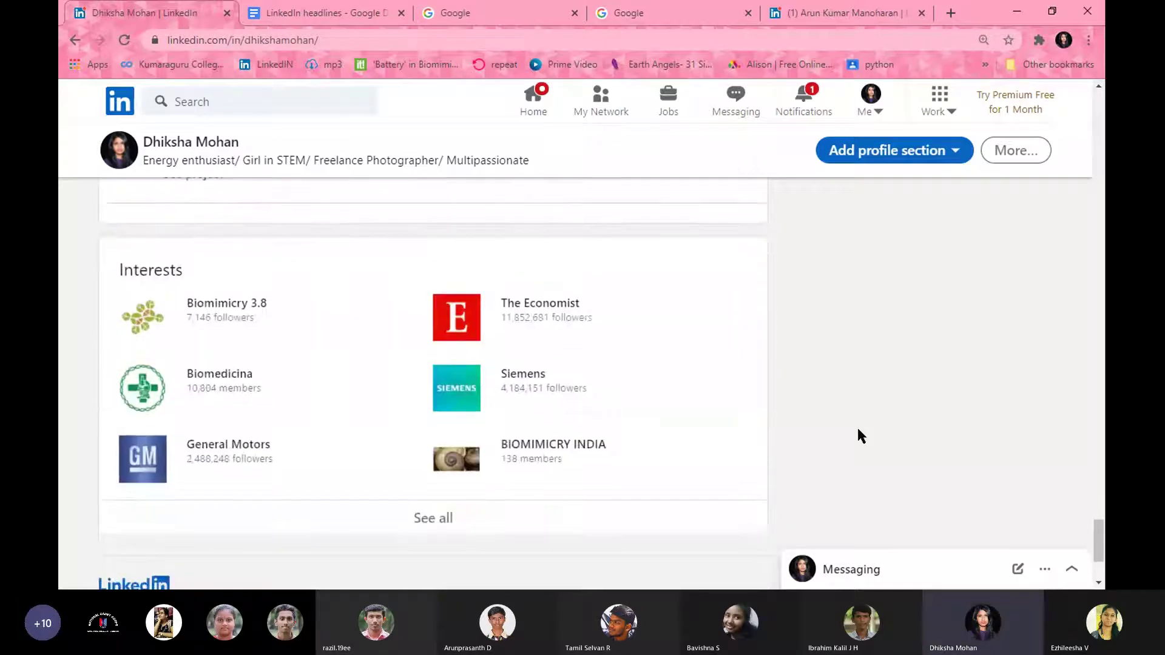
left_click_drag(1096, 536, 1065, 103)
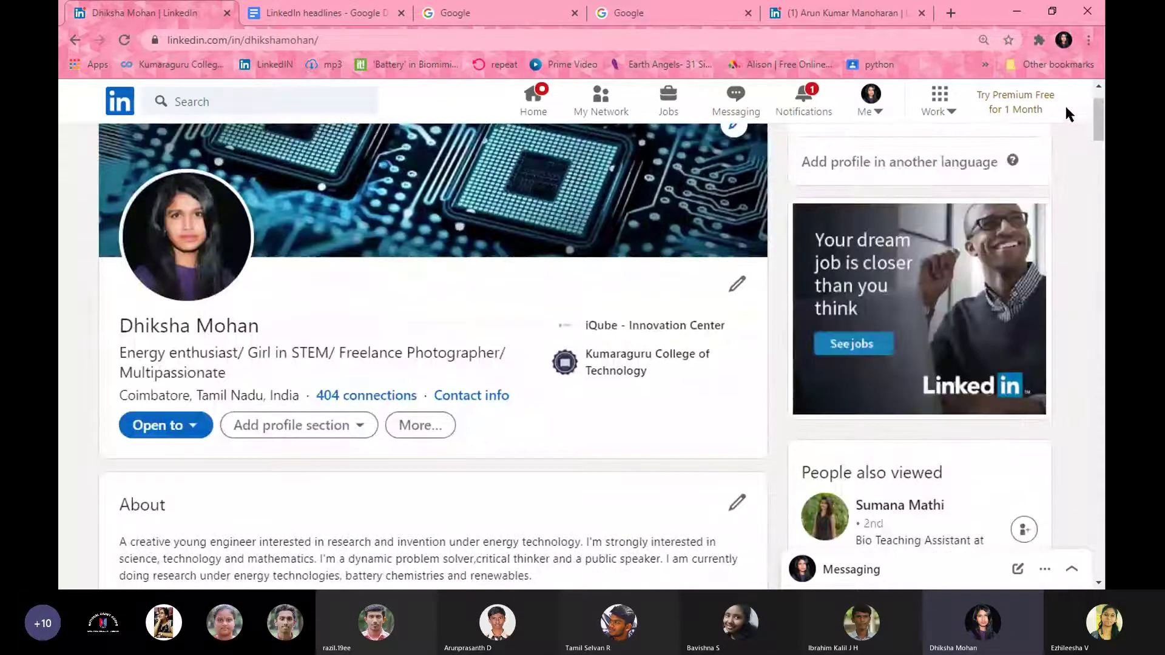
scroll(1096, 117, "up", 2)
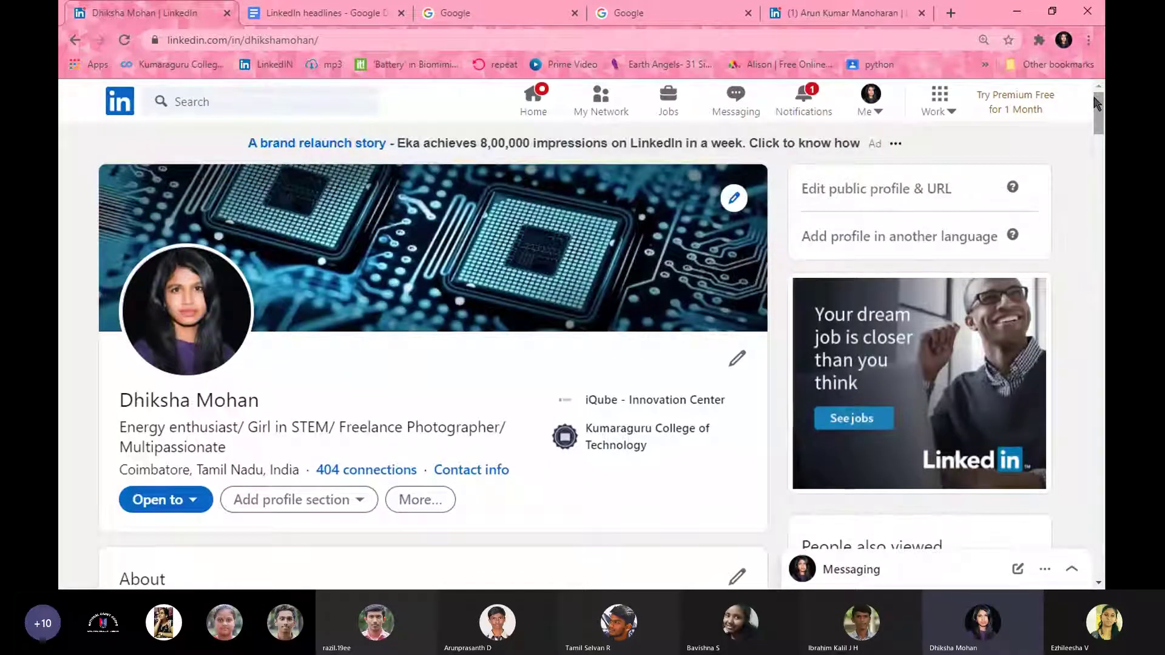
- From the home feed, open a blank article, look over its cover image, headline and body areas, and return to the feed
left_click(532, 100)
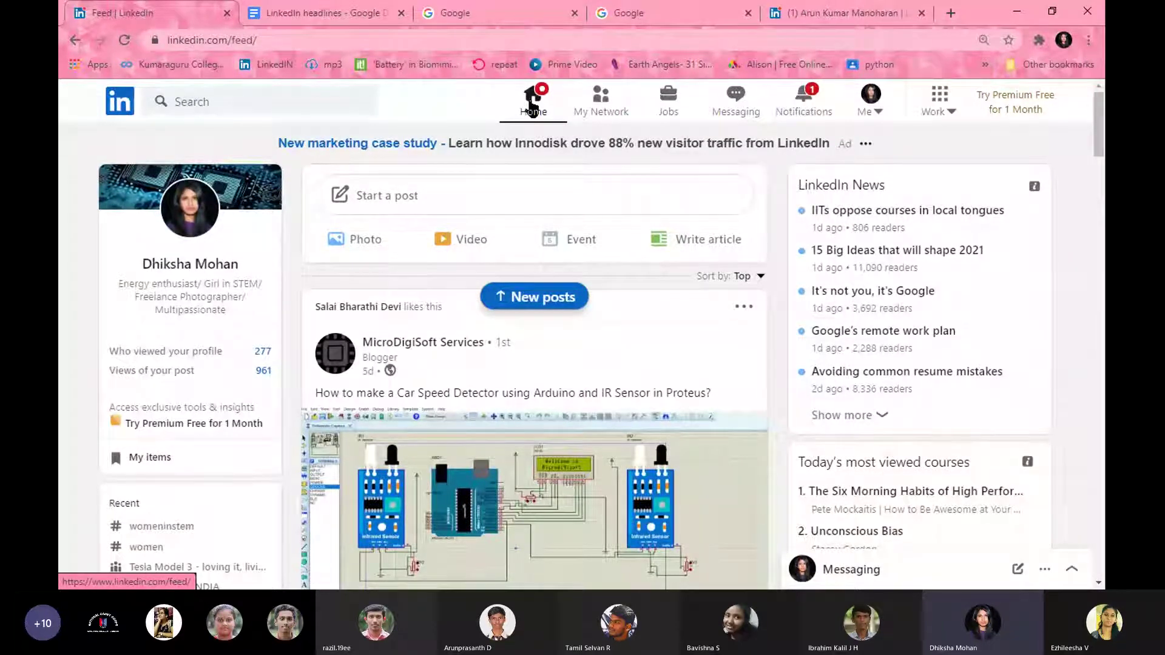
left_click(681, 240)
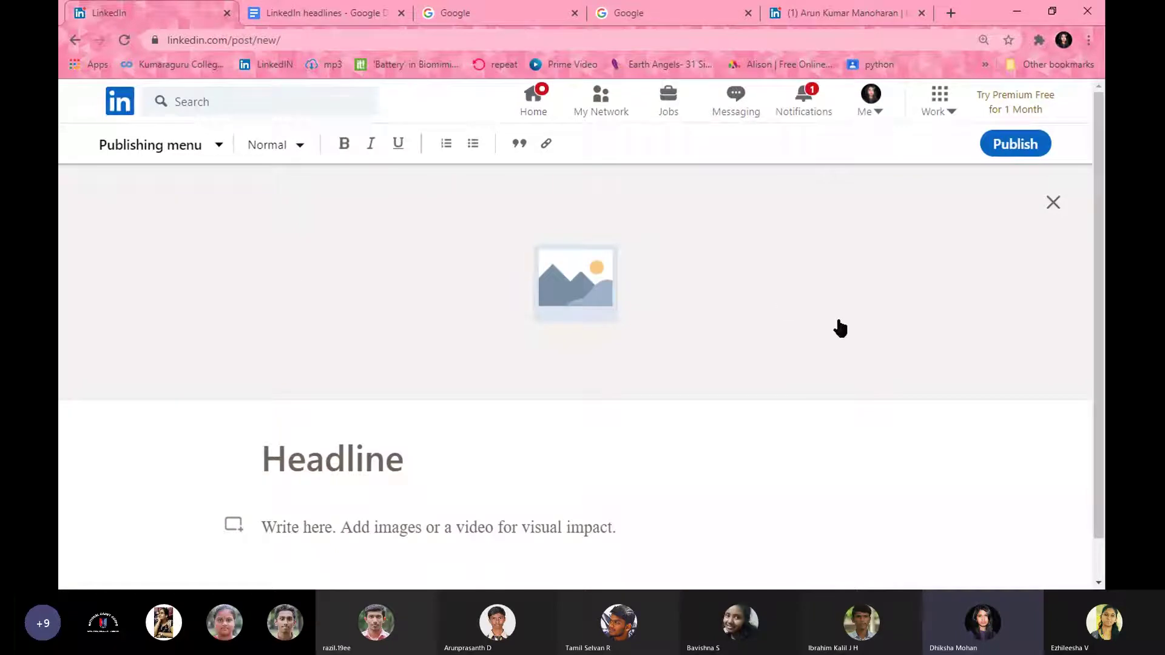
scroll(1100, 268, "down", 1)
scroll(1096, 212, "up", 1)
left_click(76, 41)
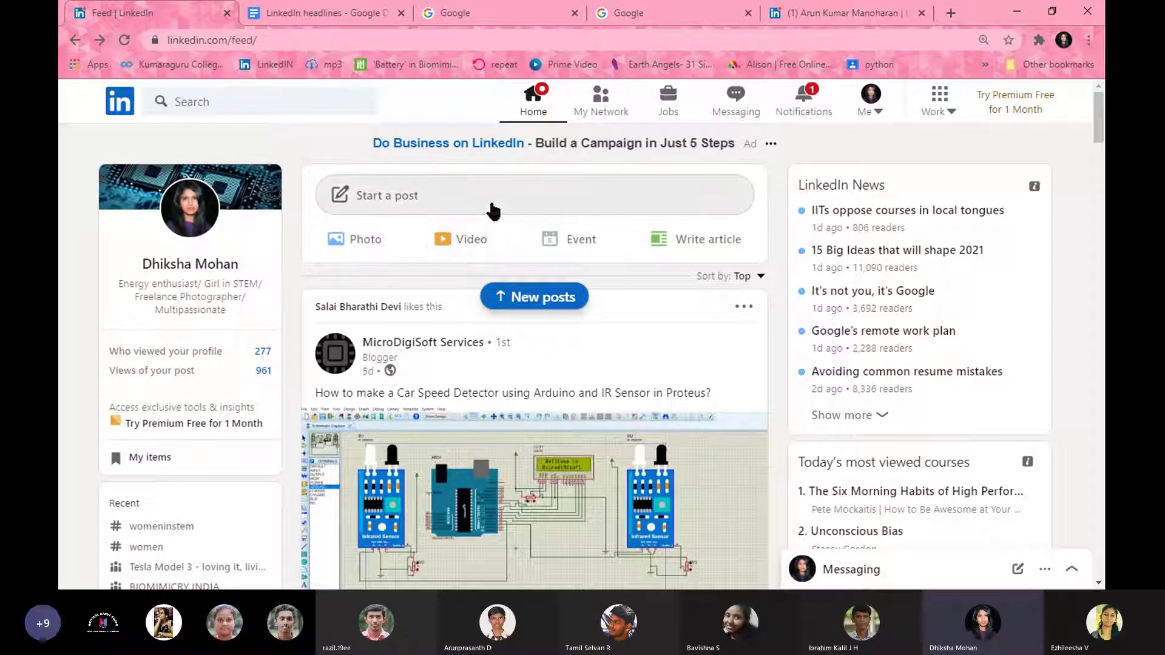
- Look over the network page with its invitations, and the job search page's fields for title, skill or company and location
left_click(598, 114)
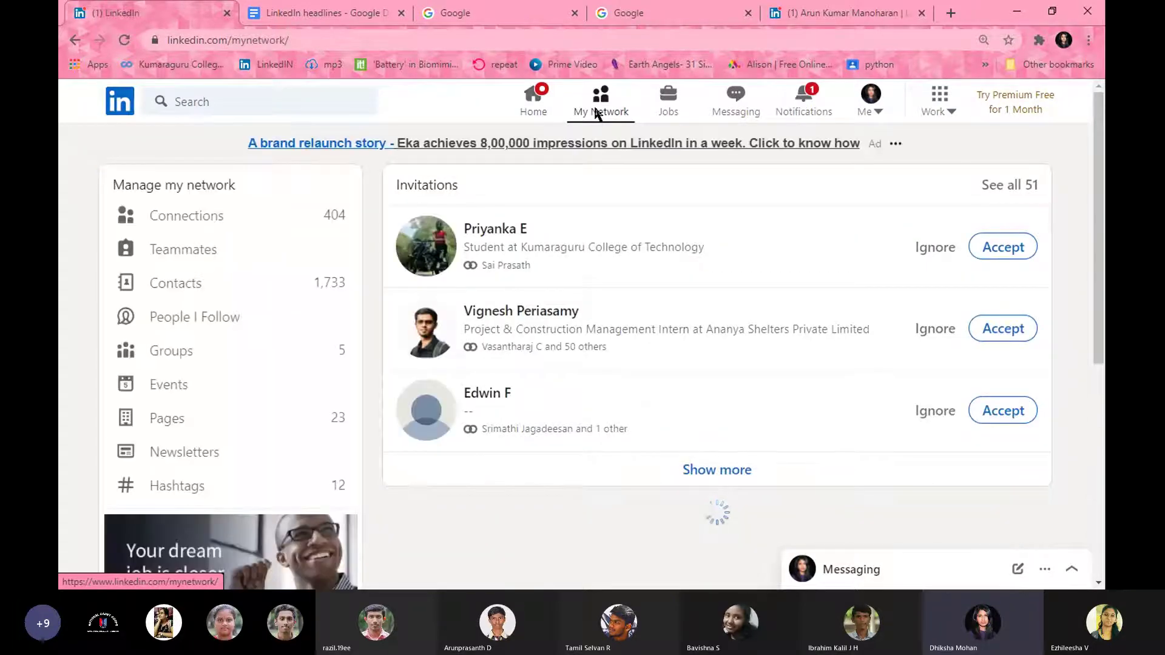
left_click(531, 110)
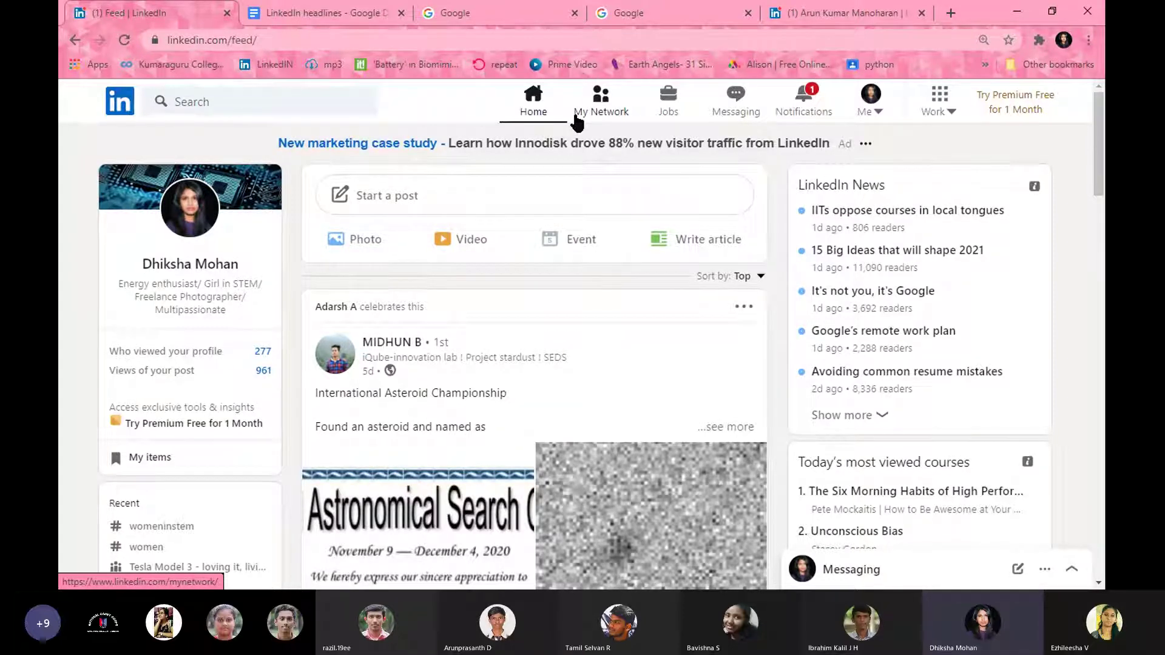
left_click(672, 109)
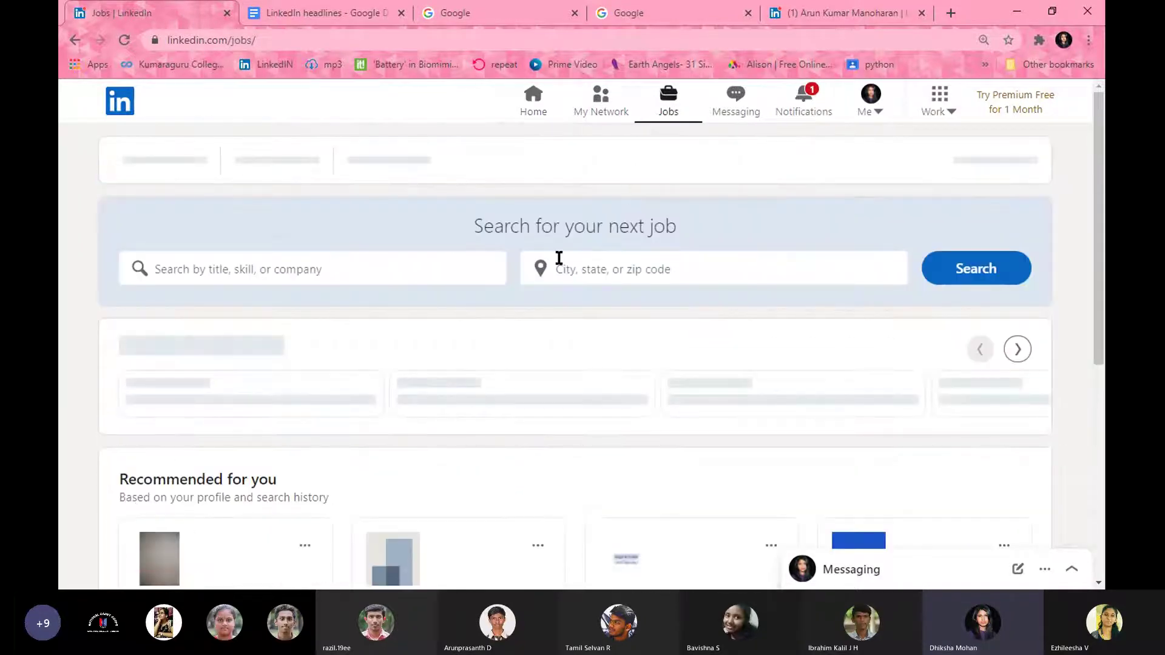
left_click(408, 263)
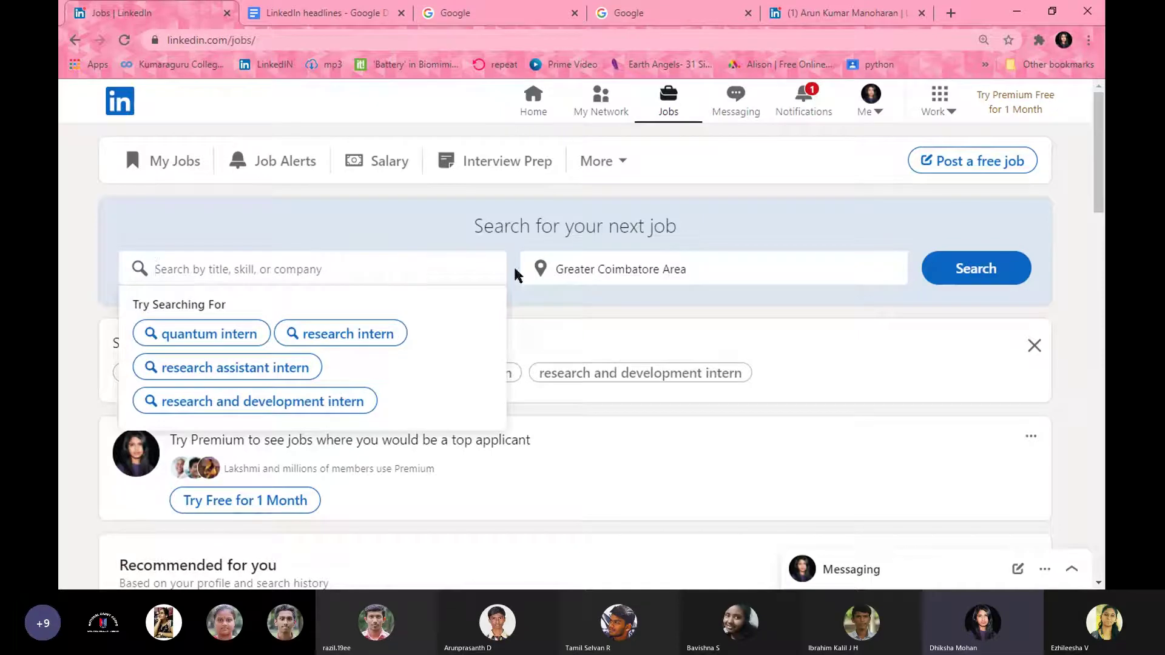
left_click(570, 273)
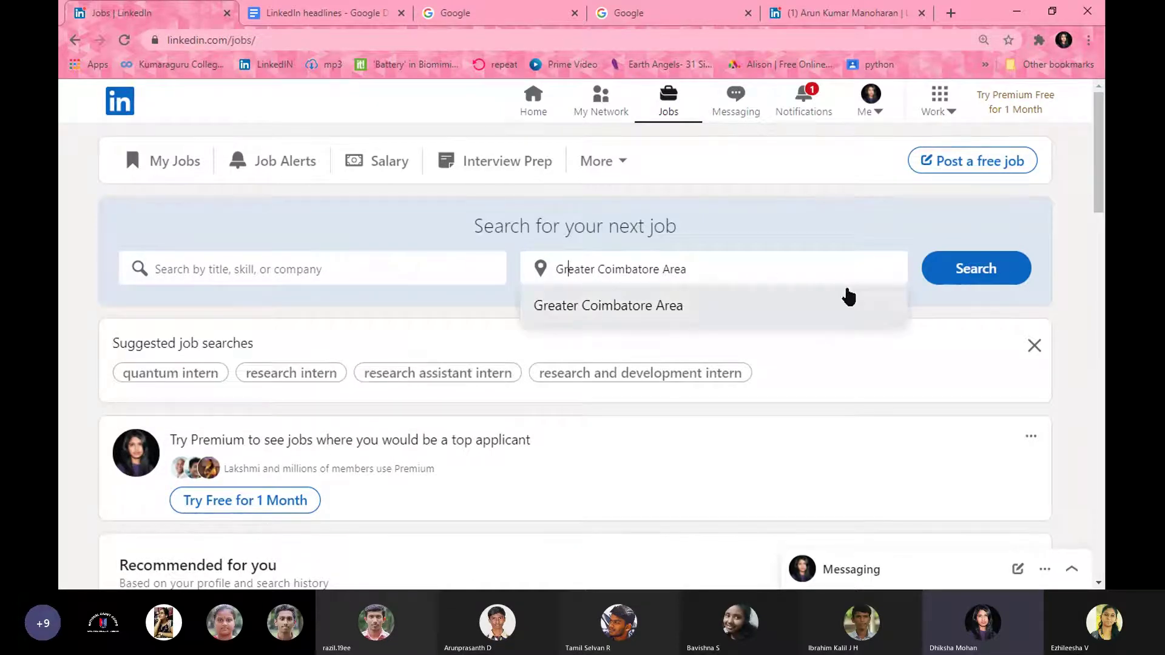
mouse_move(1097, 196)
left_mouse_down()
mouse_move(1097, 323)
mouse_move(1098, 196)
left_mouse_up()
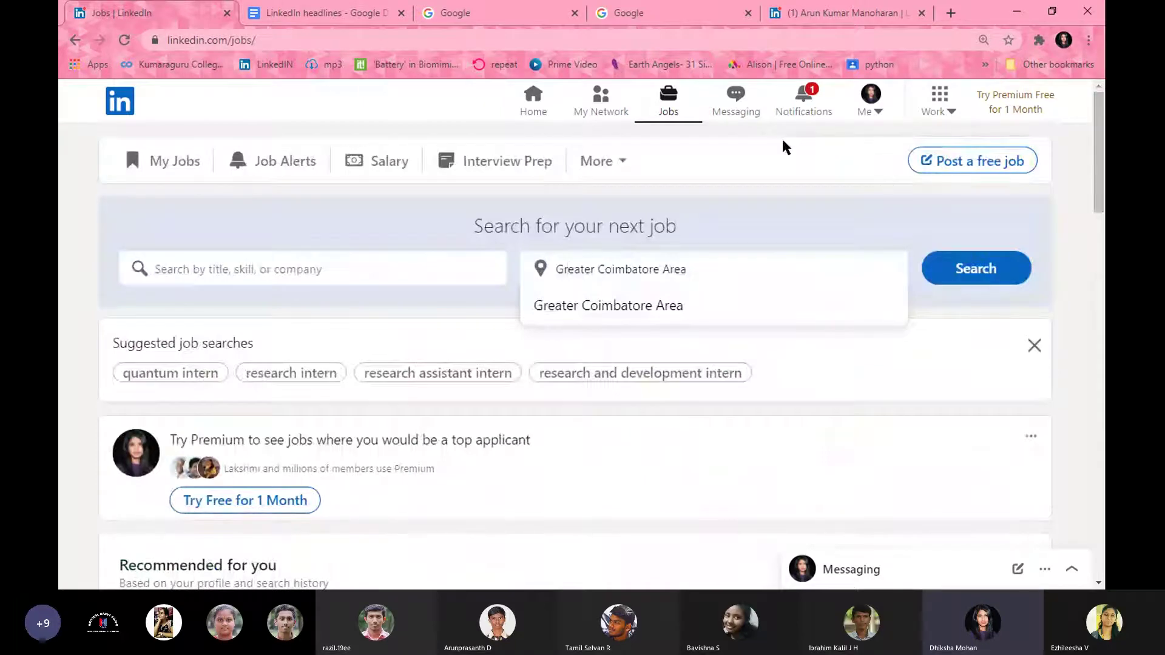
- Return to the own profile page and select its web address
left_click(874, 113)
left_click(828, 249)
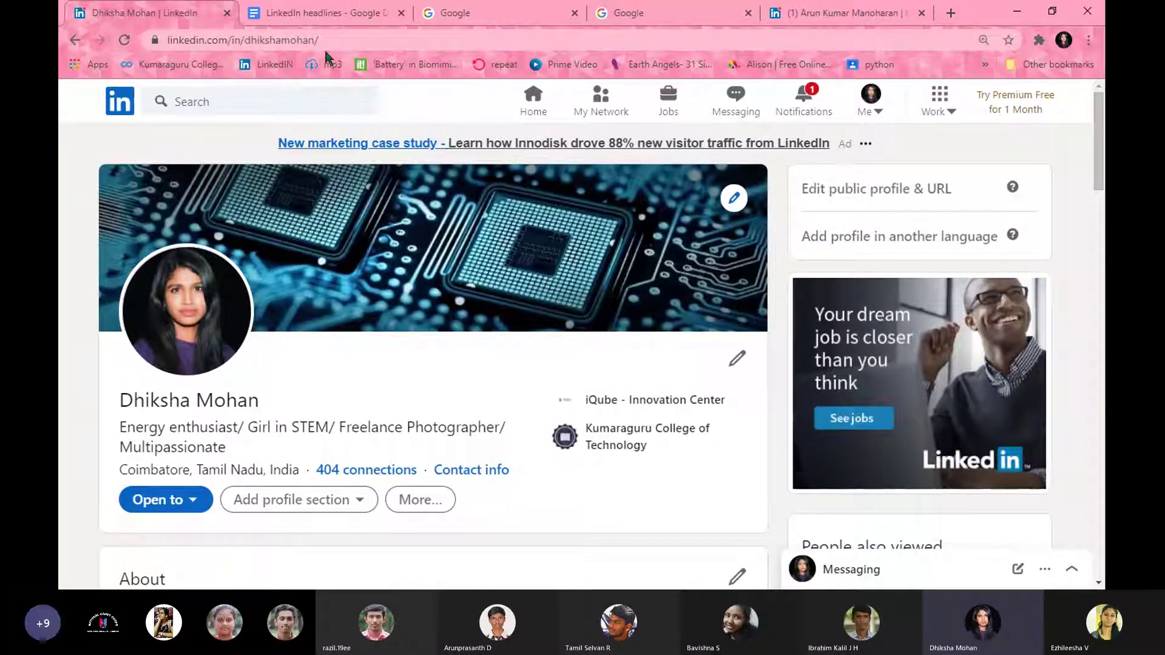
left_click(279, 43)
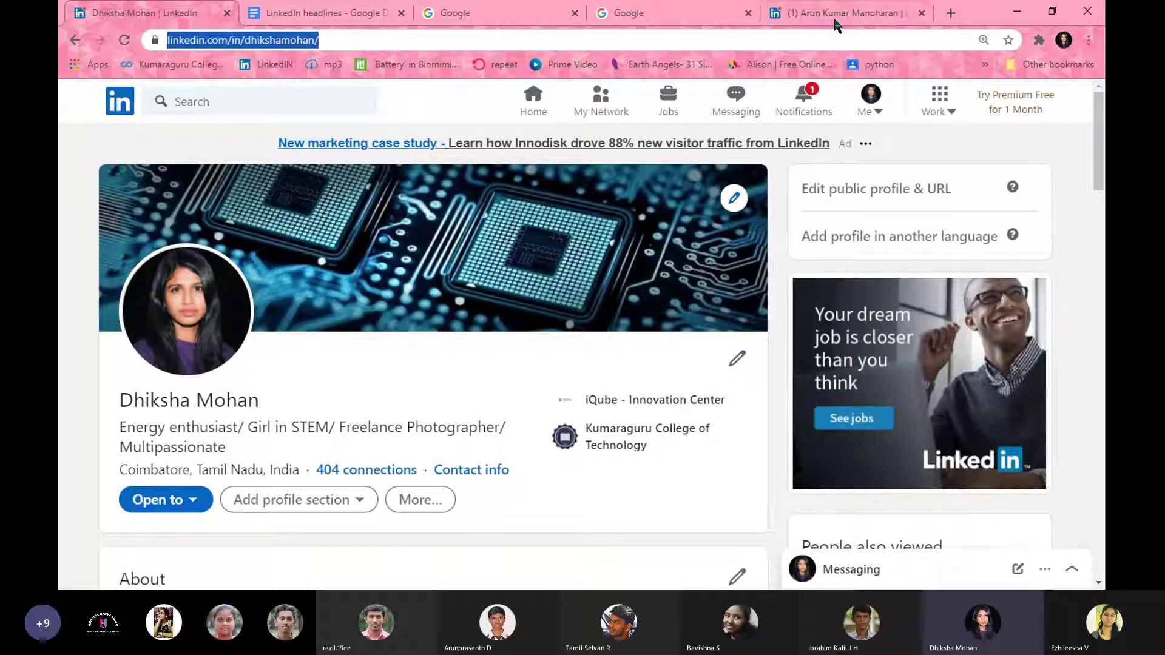
- From the profile's introduction, open the contact info for editing and follow the profile URL to the public profile settings
left_click(1062, 267)
scroll(1062, 267, "down", 2)
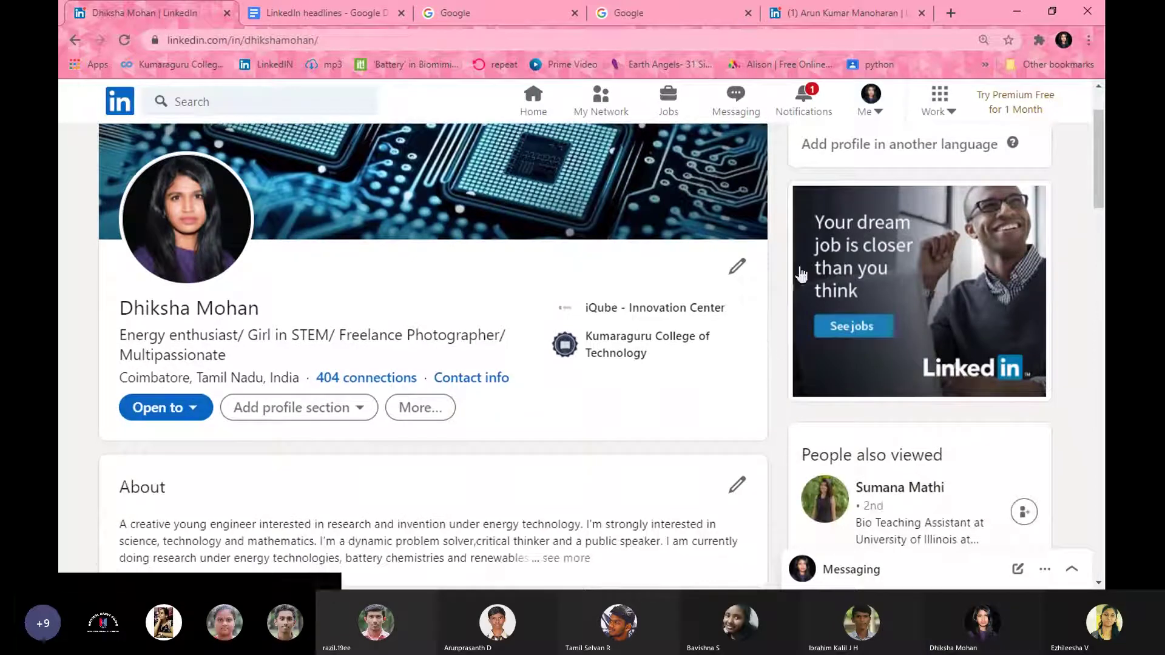
left_click(738, 270)
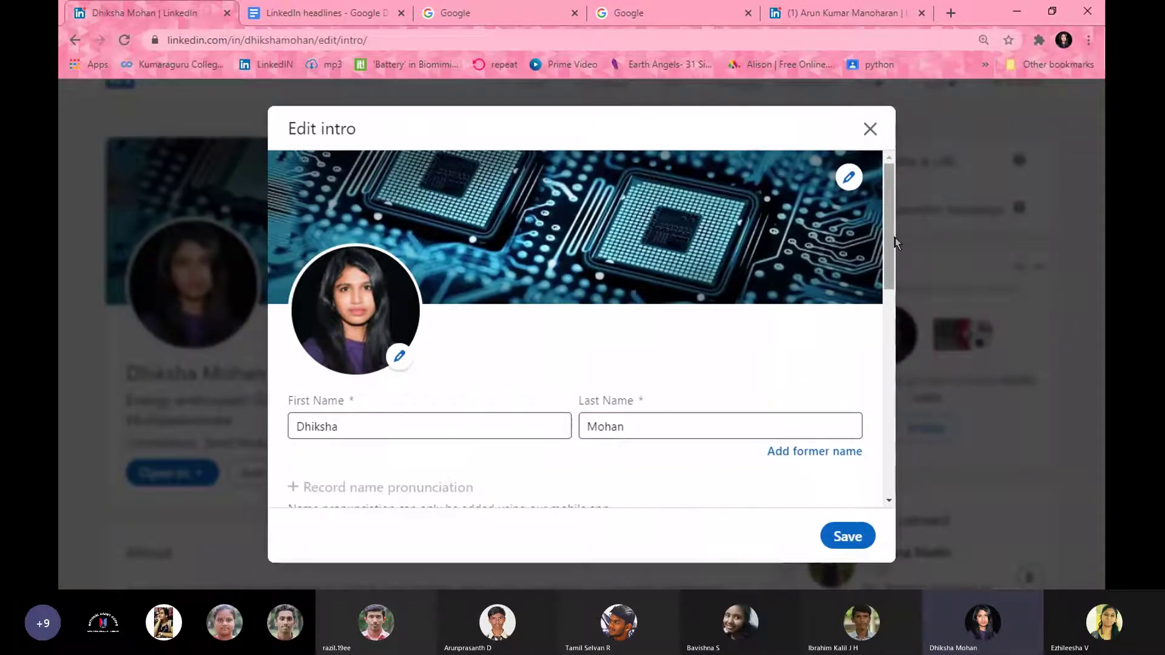
left_click_drag(890, 255, 898, 477)
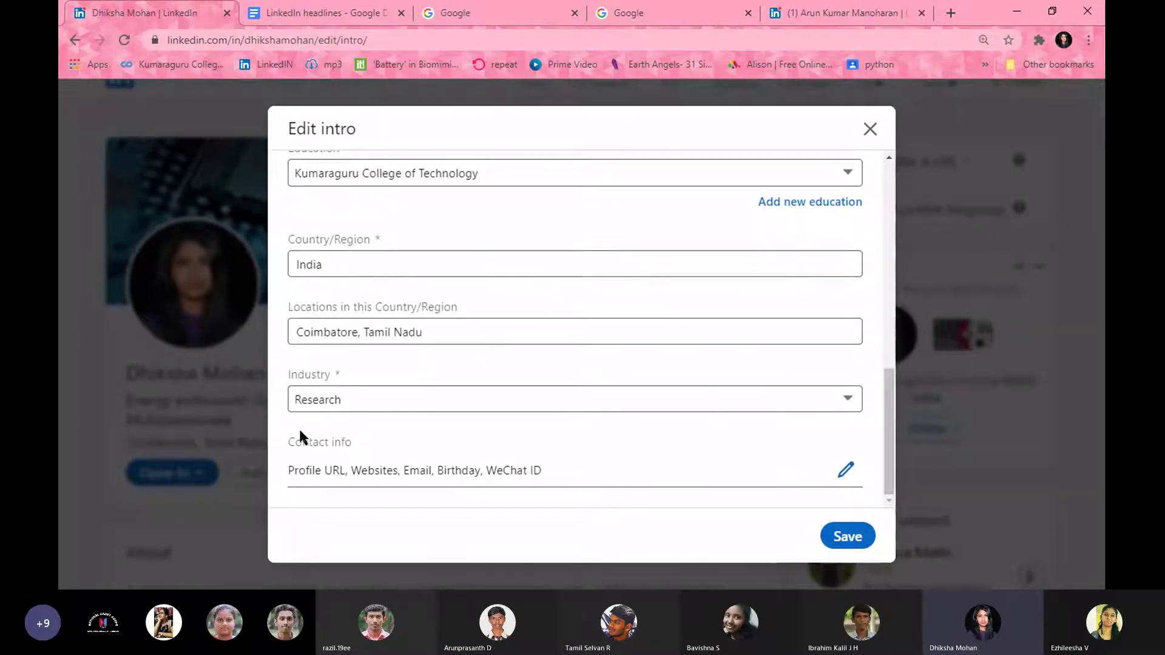
left_click(842, 476)
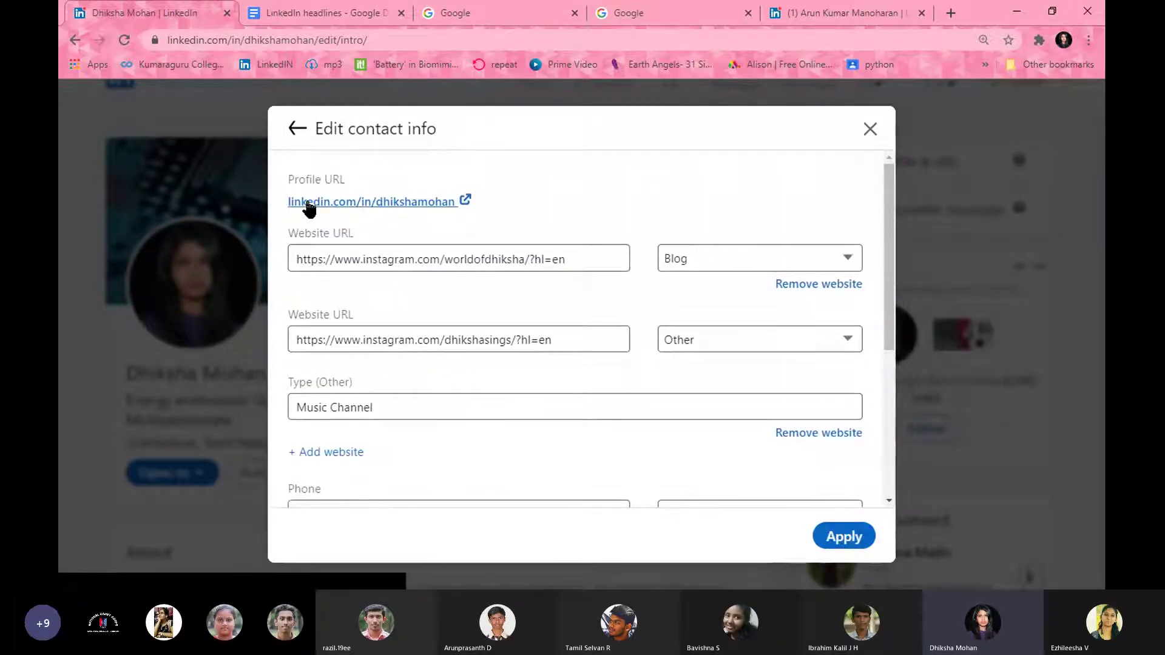
left_click(356, 204)
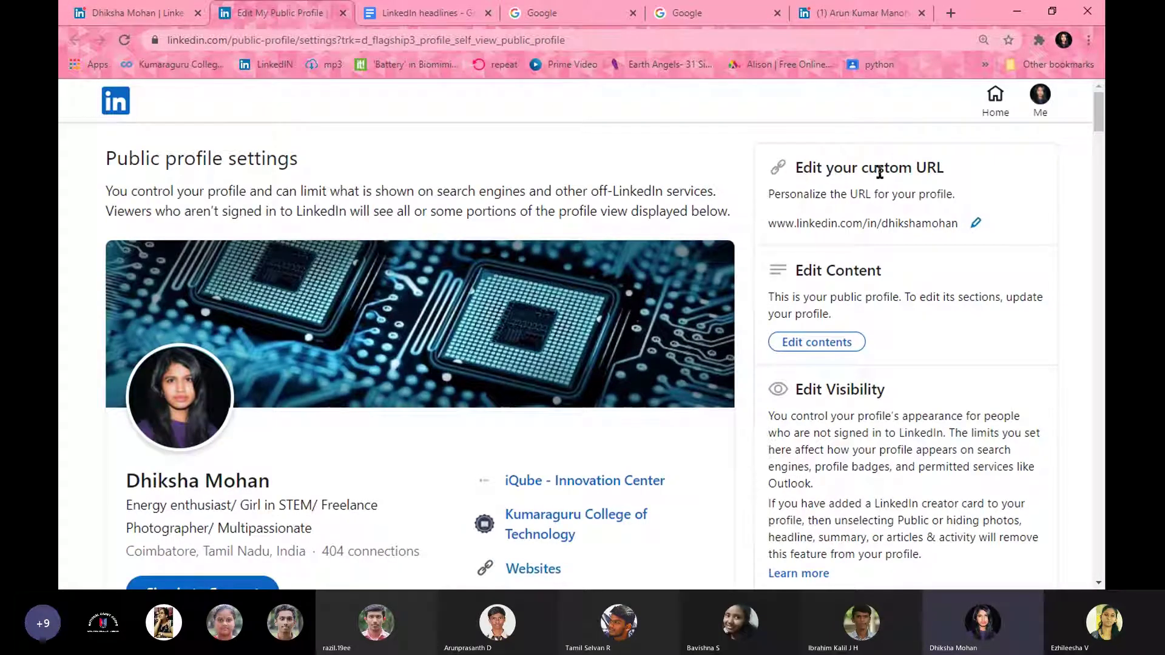
- Open the custom profile URL for editing, cancel it, and return to the profile, discarding the contact info edit
left_click(974, 224)
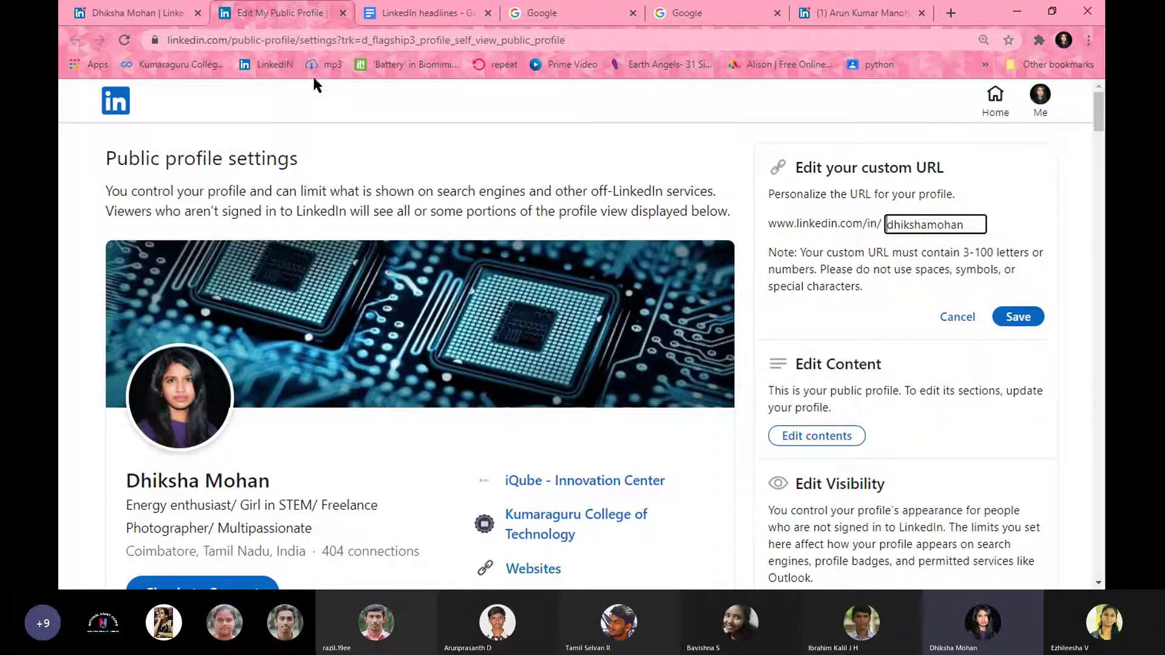
left_click(246, 40)
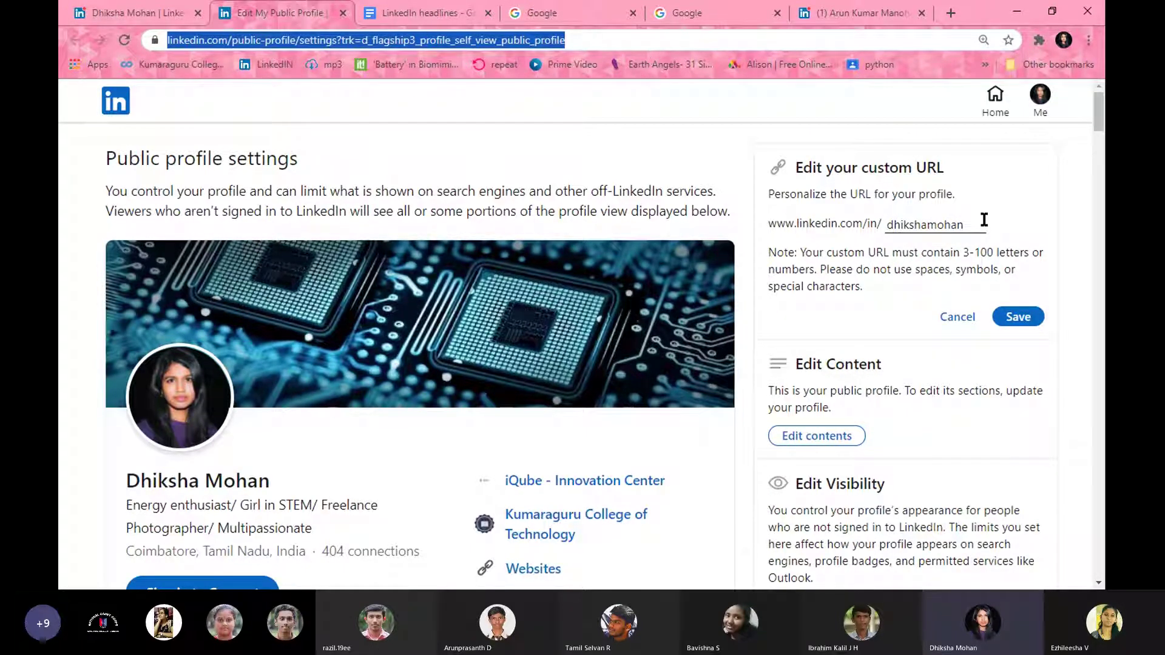
left_click(956, 317)
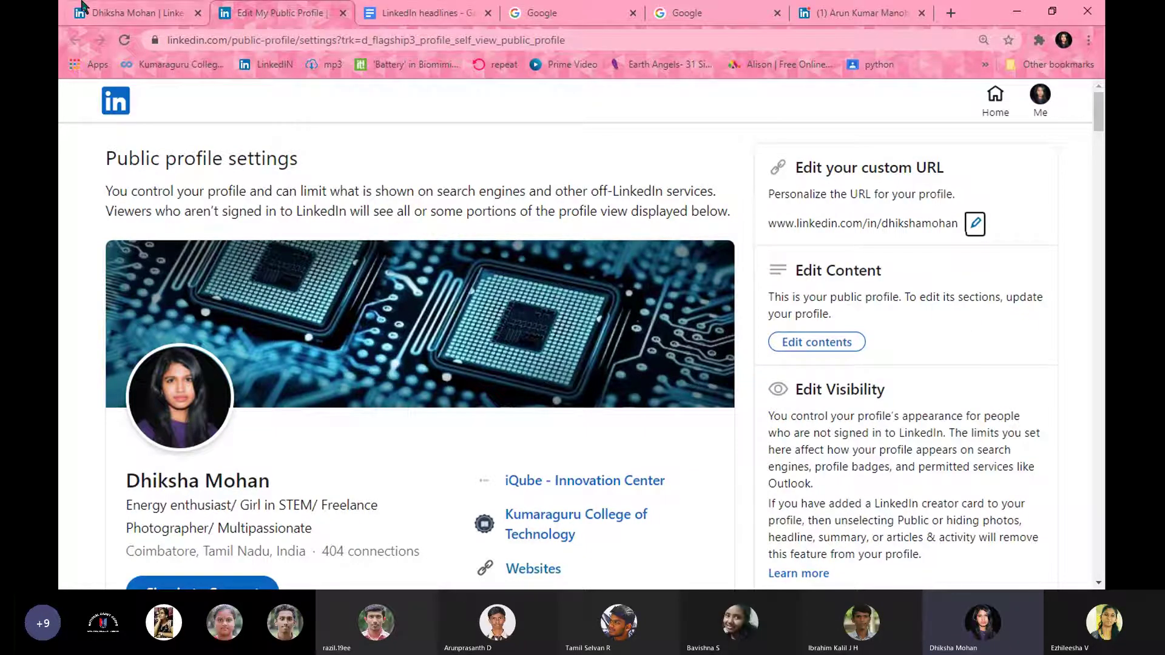
left_click(138, 13)
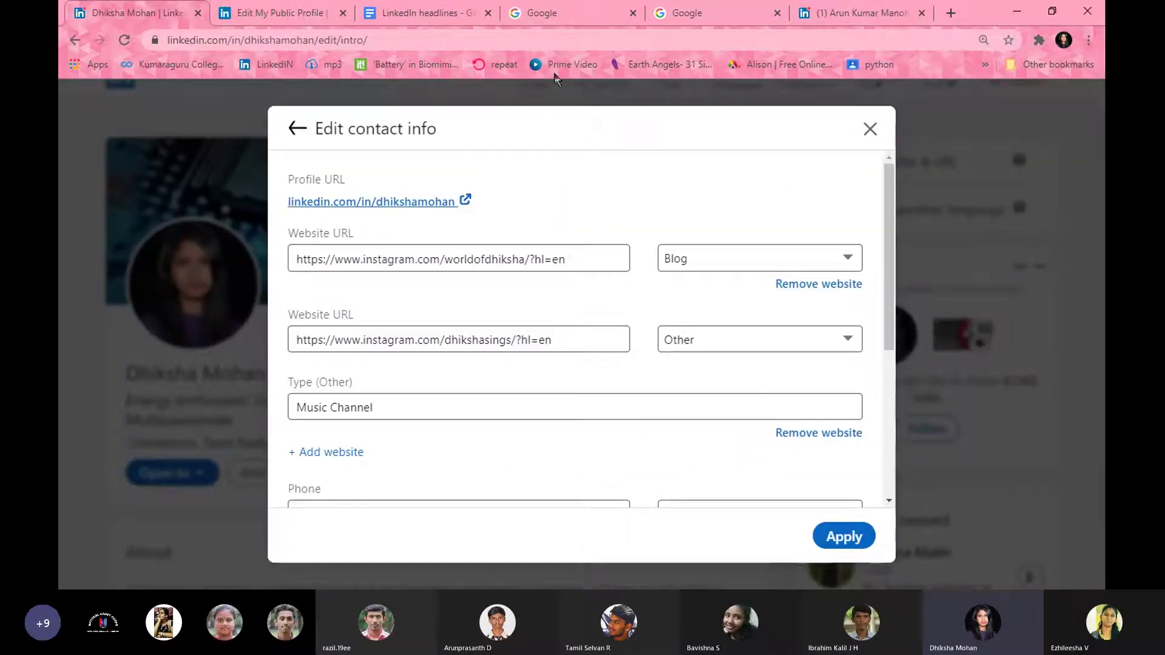
left_click(868, 129)
left_click(671, 361)
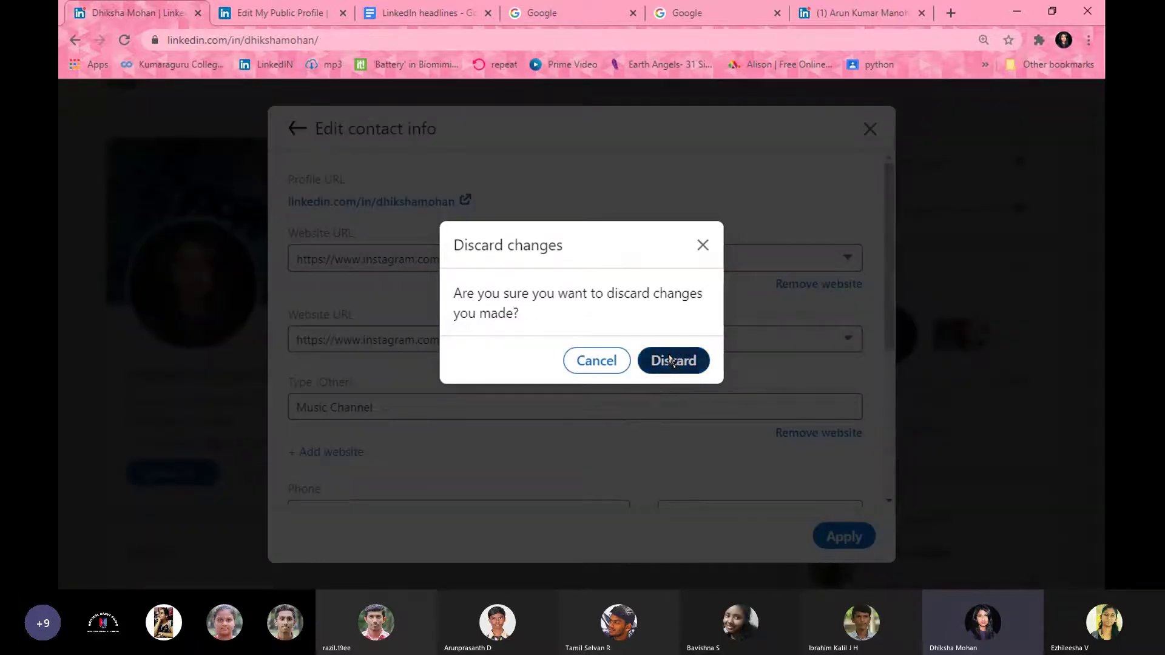
- Build a new resume from the LinkedIn profile, skipping the desired job title
scroll(468, 399, "down", 1)
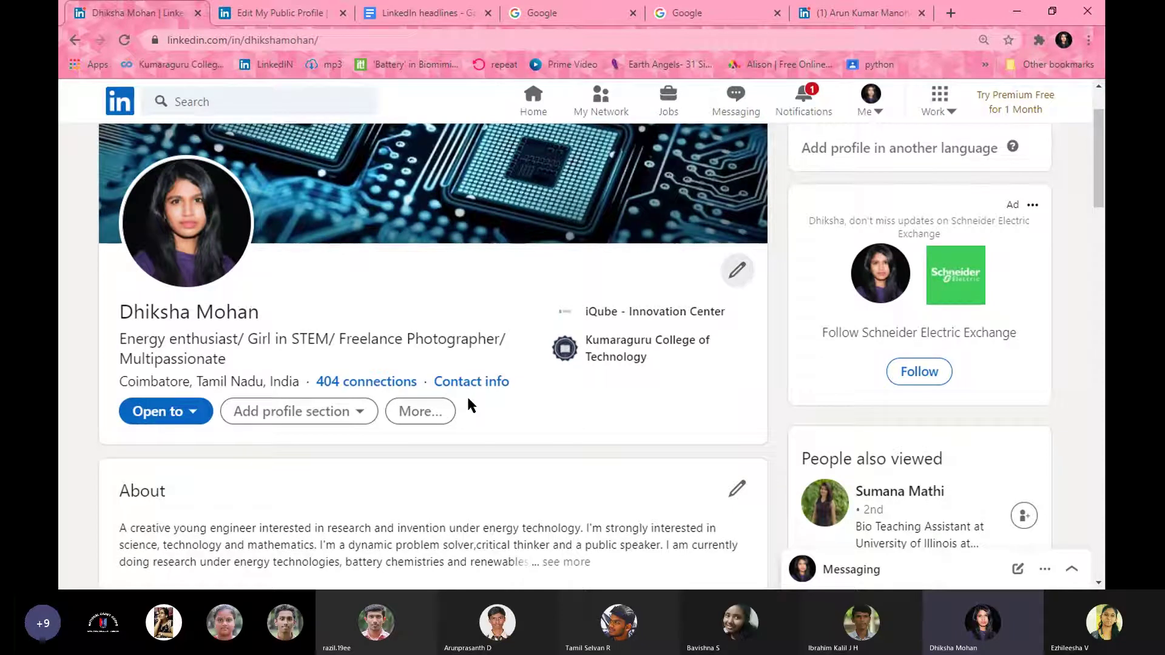
left_click(428, 415)
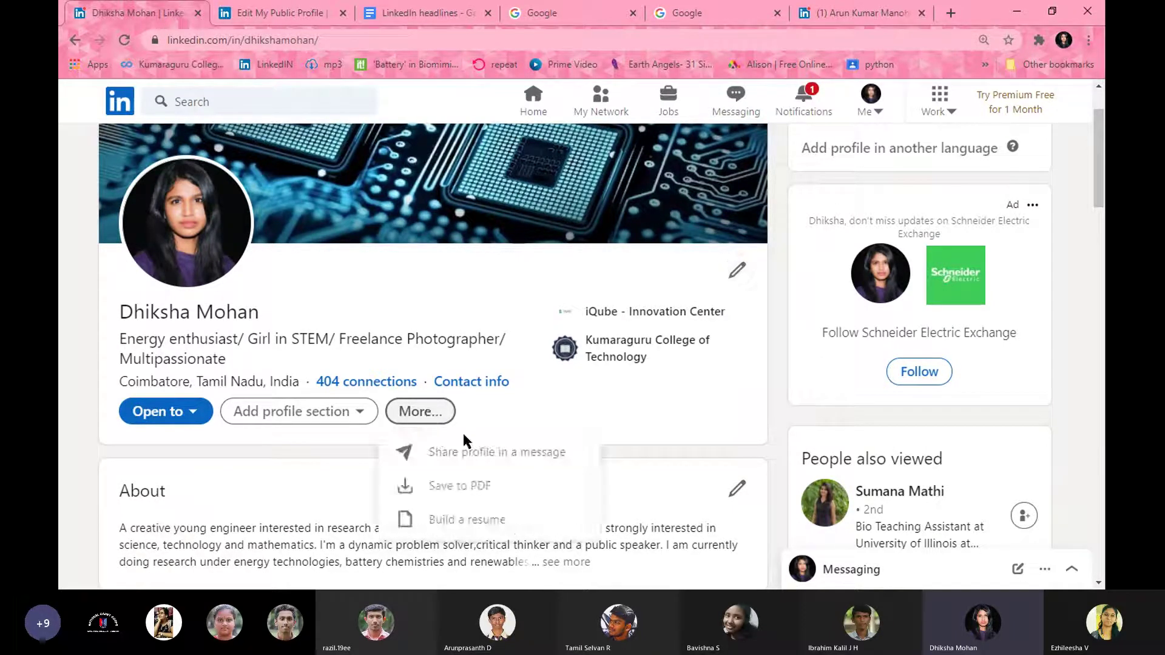
left_click(459, 517)
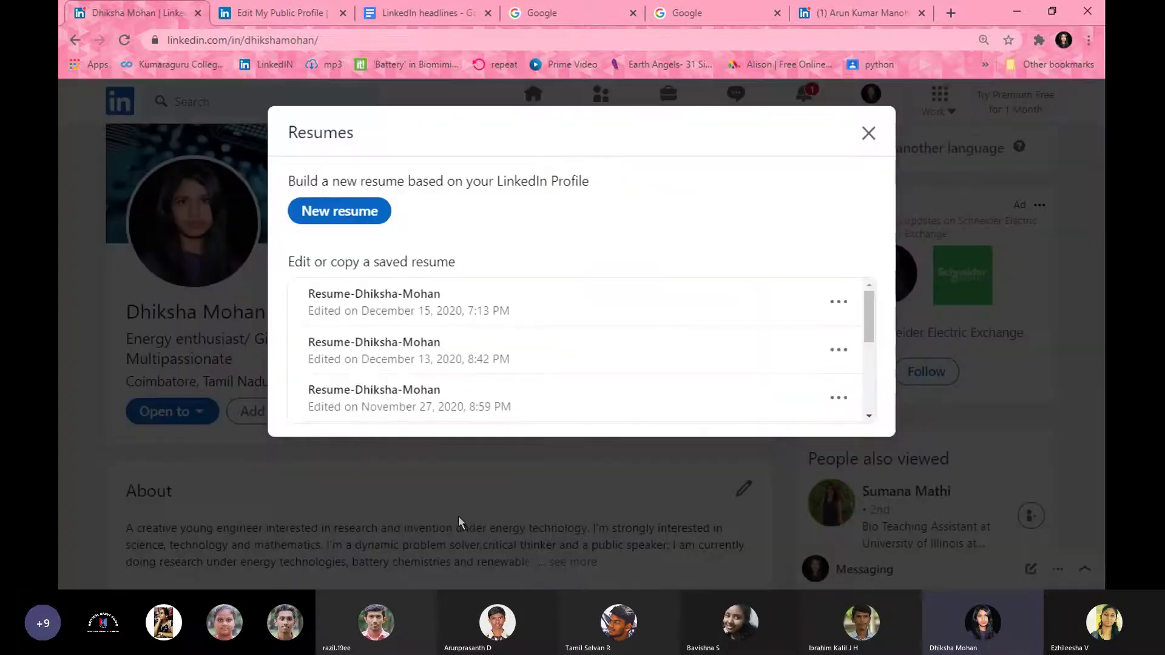
left_click(341, 212)
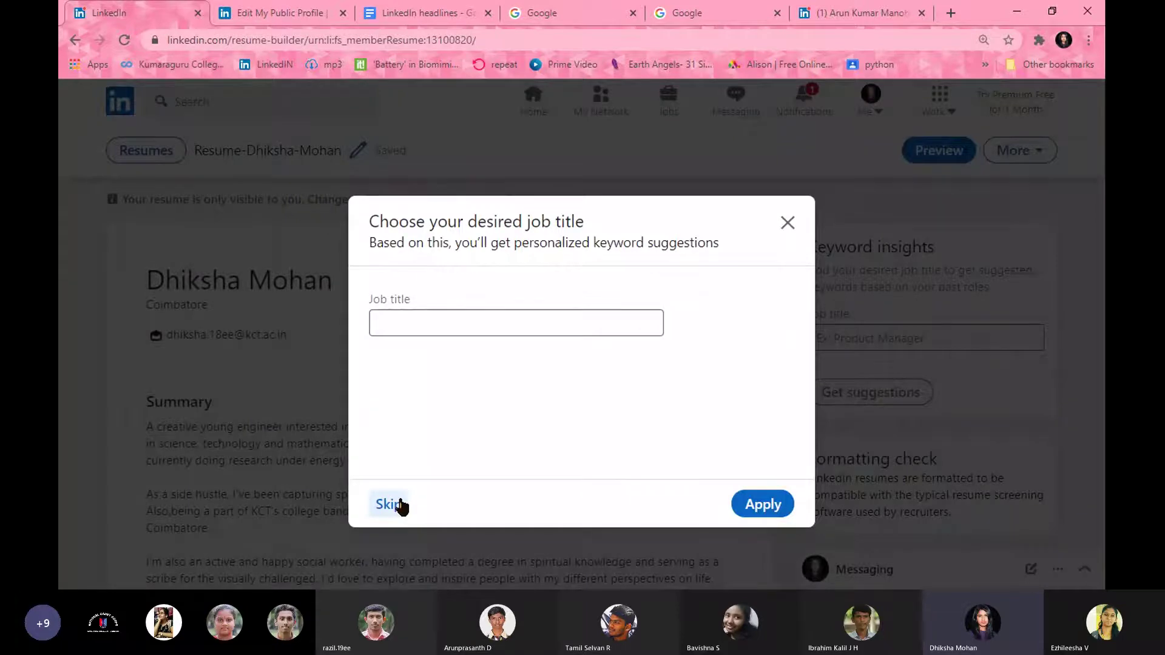
left_click(389, 505)
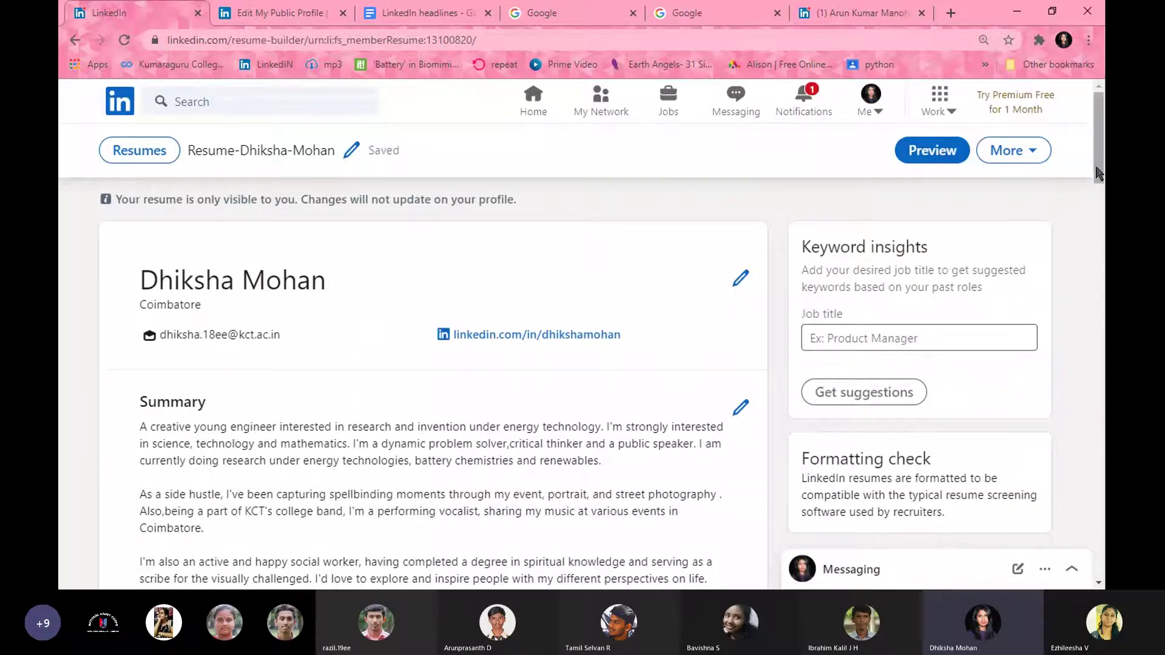
left_click_drag(1099, 173, 1068, 164)
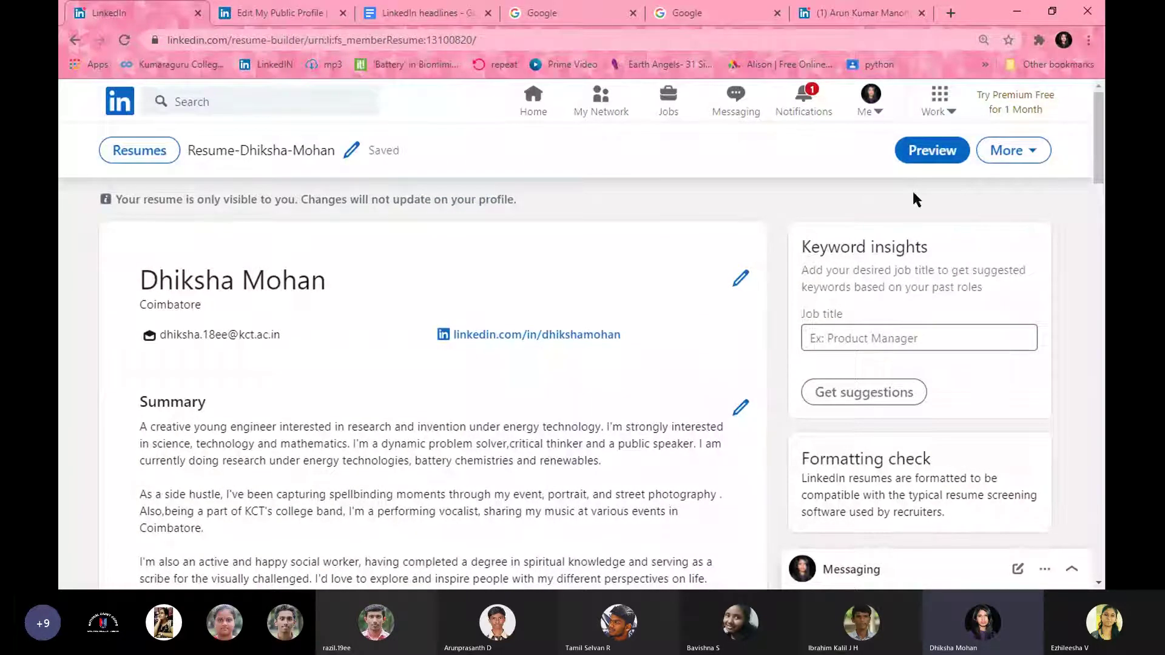
- Look over the resume's PDF download option and the edit form of its Level II Member Trainee experience without changing anything
left_click(1010, 155)
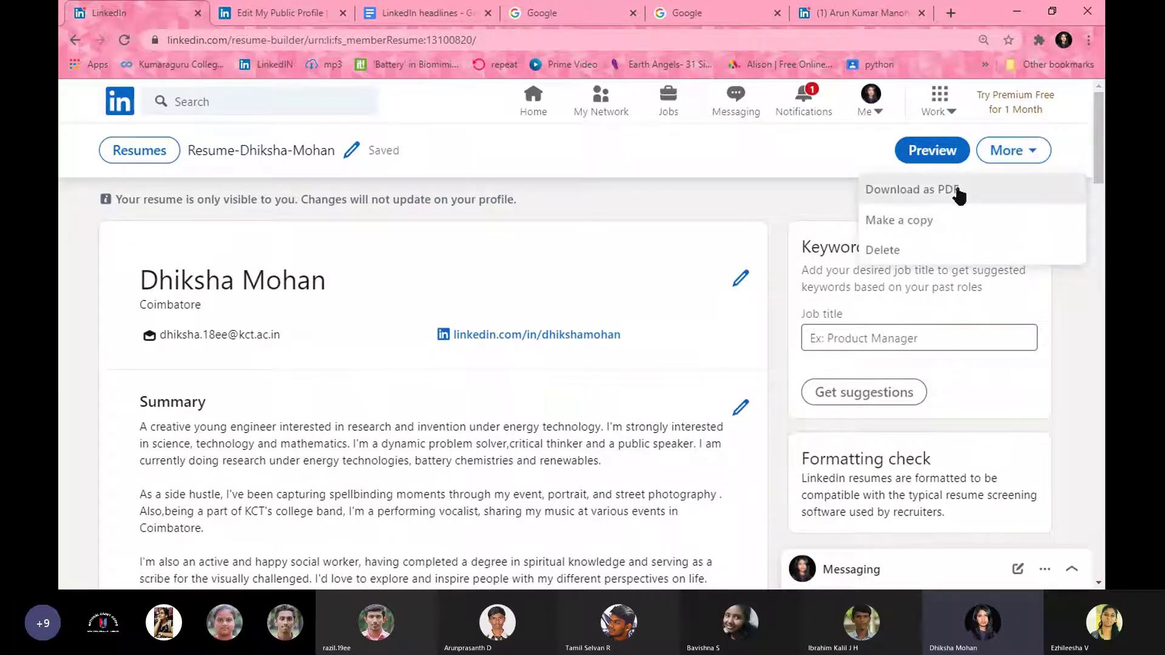
left_click(836, 193)
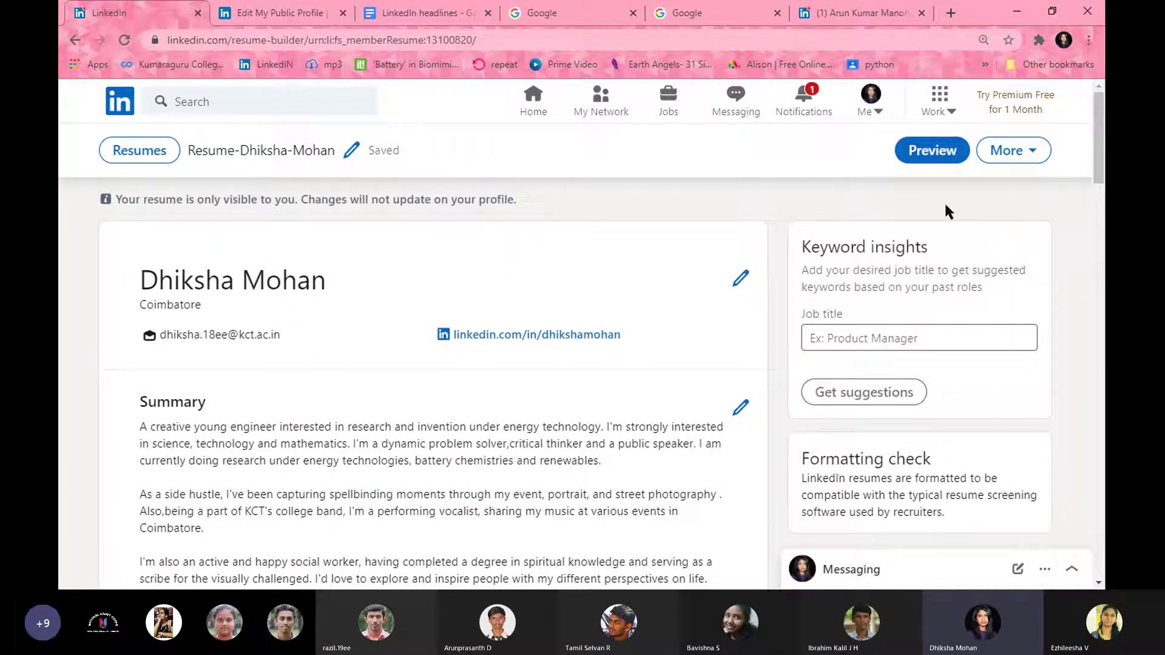
left_click_drag(1100, 176, 1100, 259)
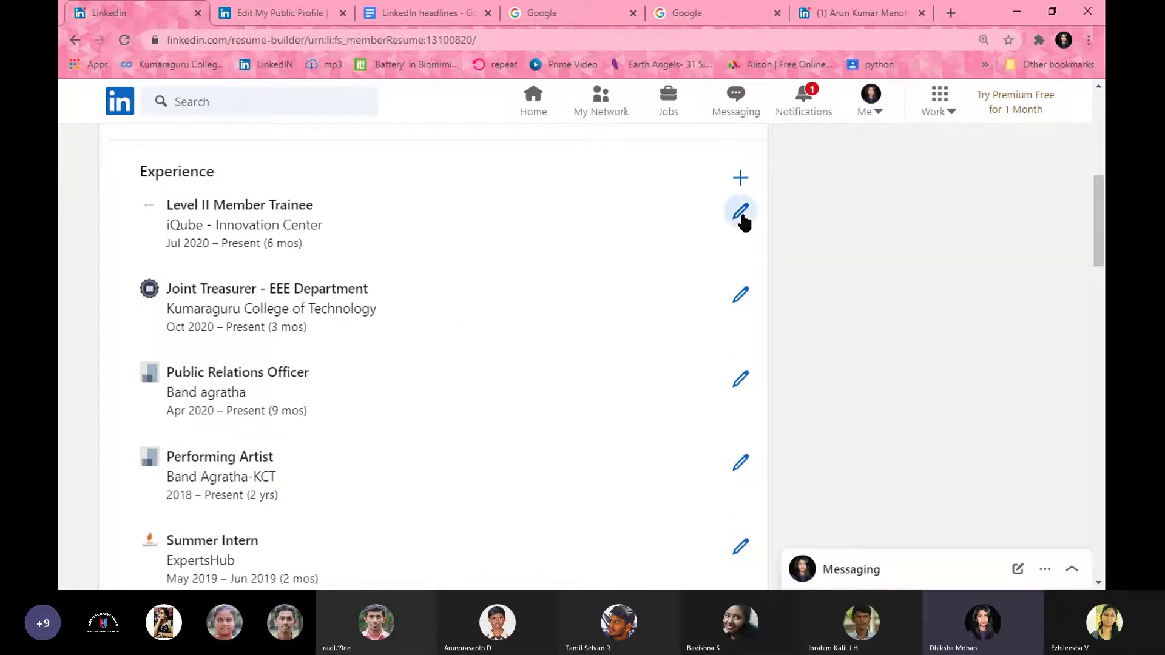
left_click(740, 213)
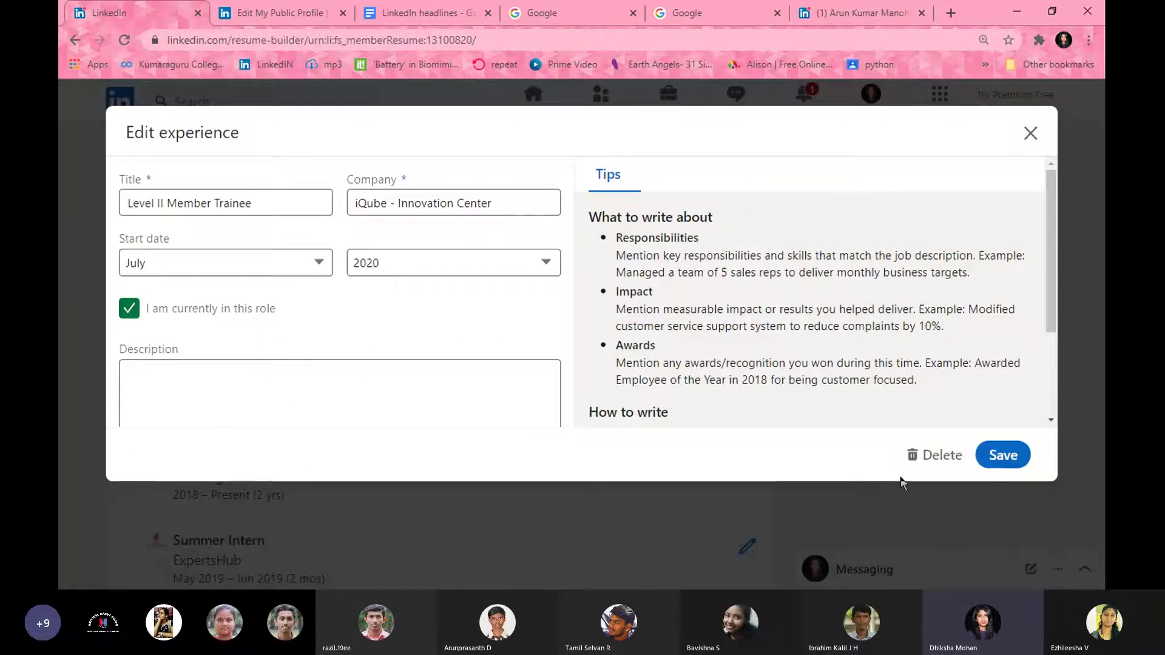
left_click(1031, 137)
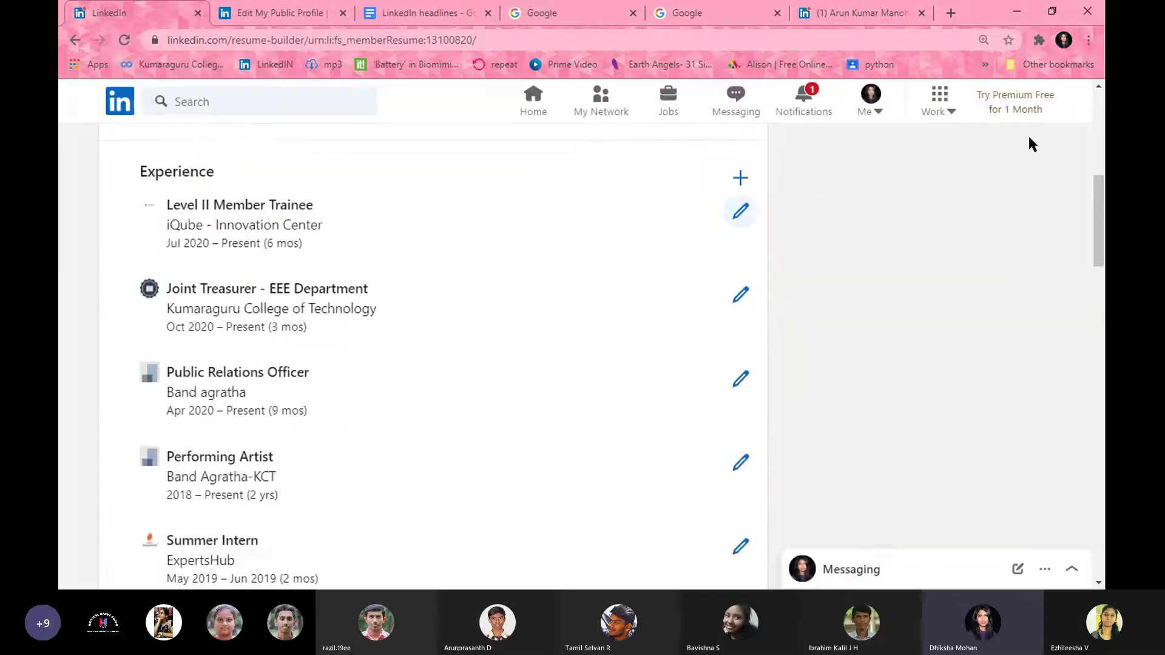
left_click_drag(1100, 238, 1089, 150)
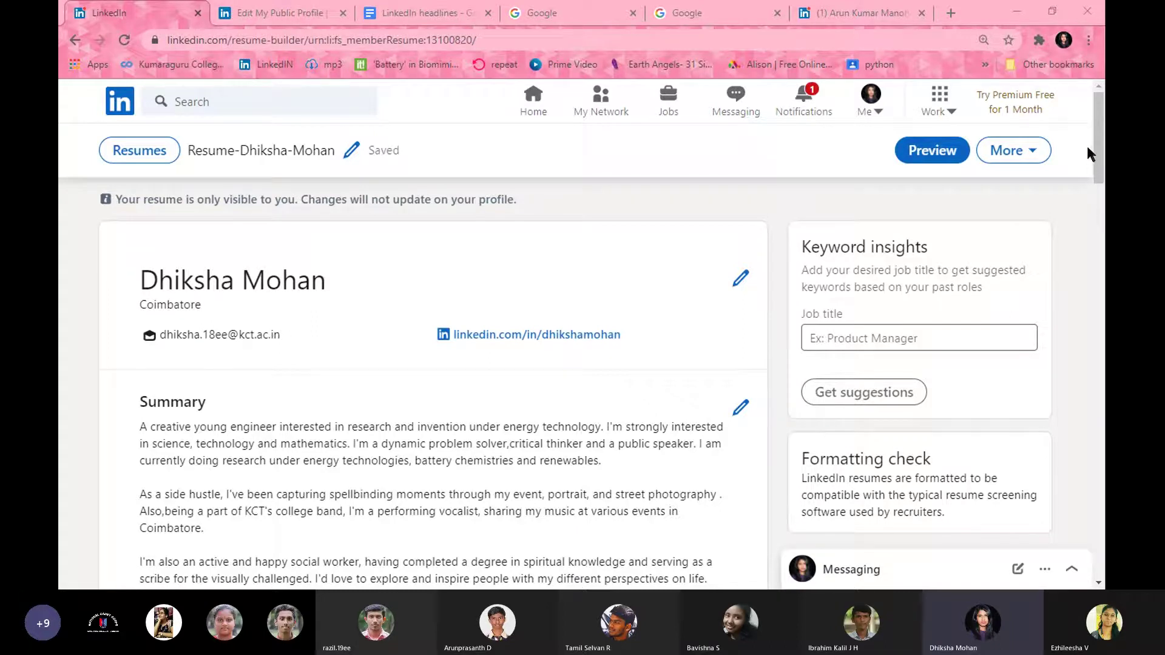
- Sign out of the current account and sign in to the new demo account with the prefilled credentials
left_click(438, 123)
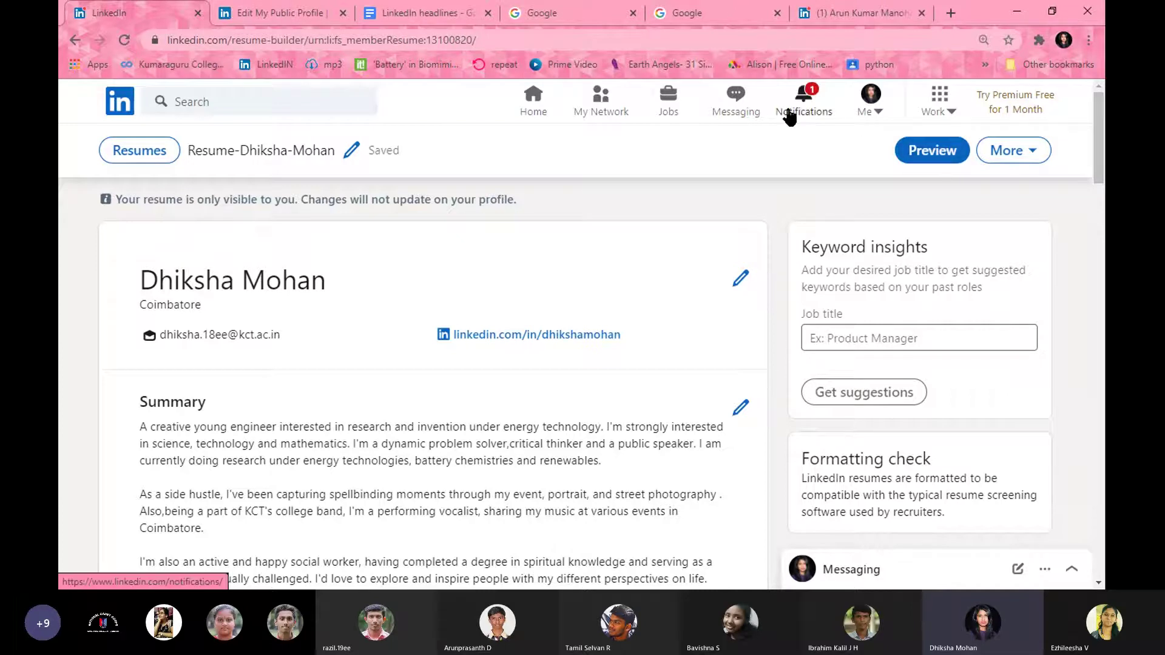
left_click(875, 113)
left_click(732, 462)
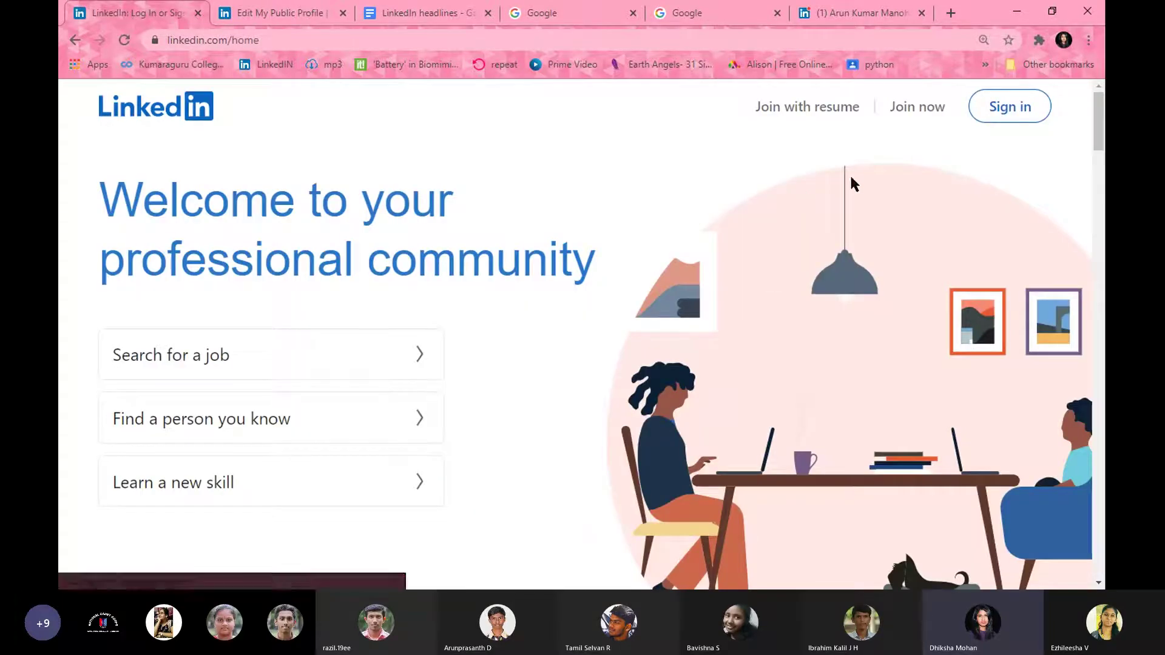
left_click(987, 116)
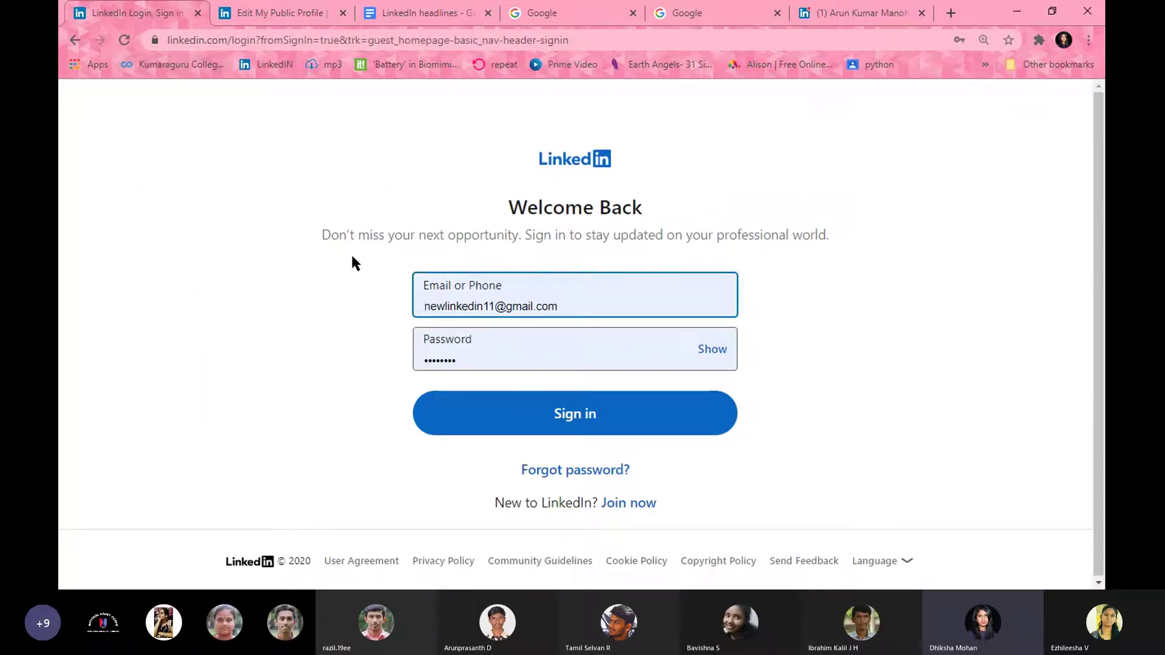
left_click(485, 400)
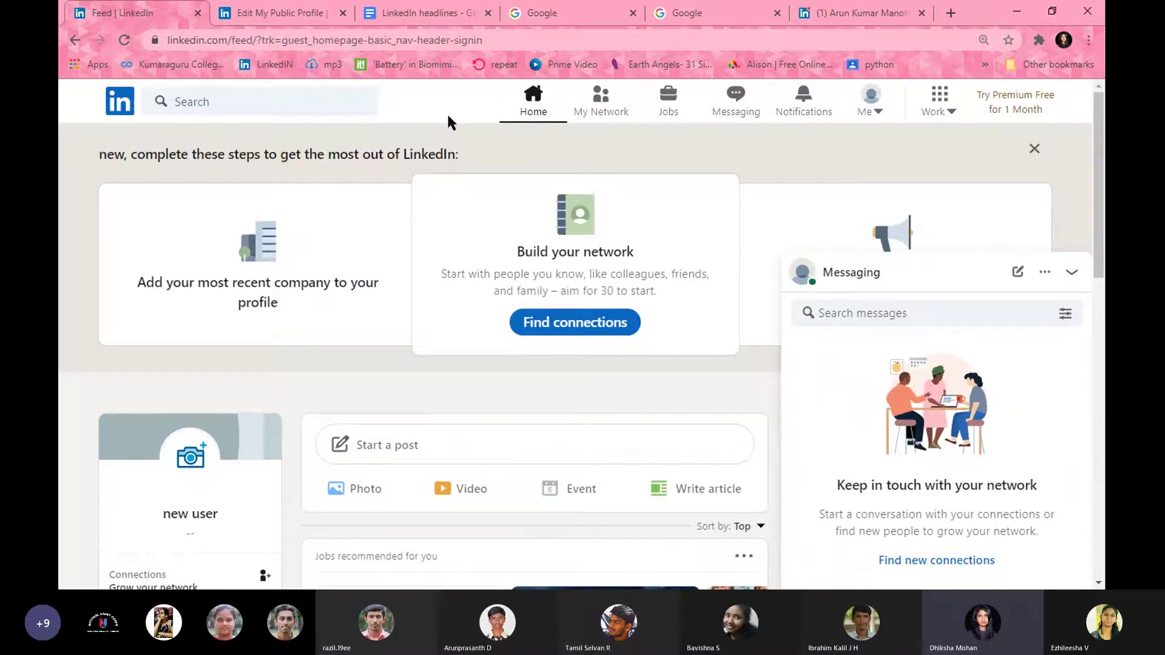
- Open the new account's profile and look through its introduction, suggestions and dashboard
left_click(869, 113)
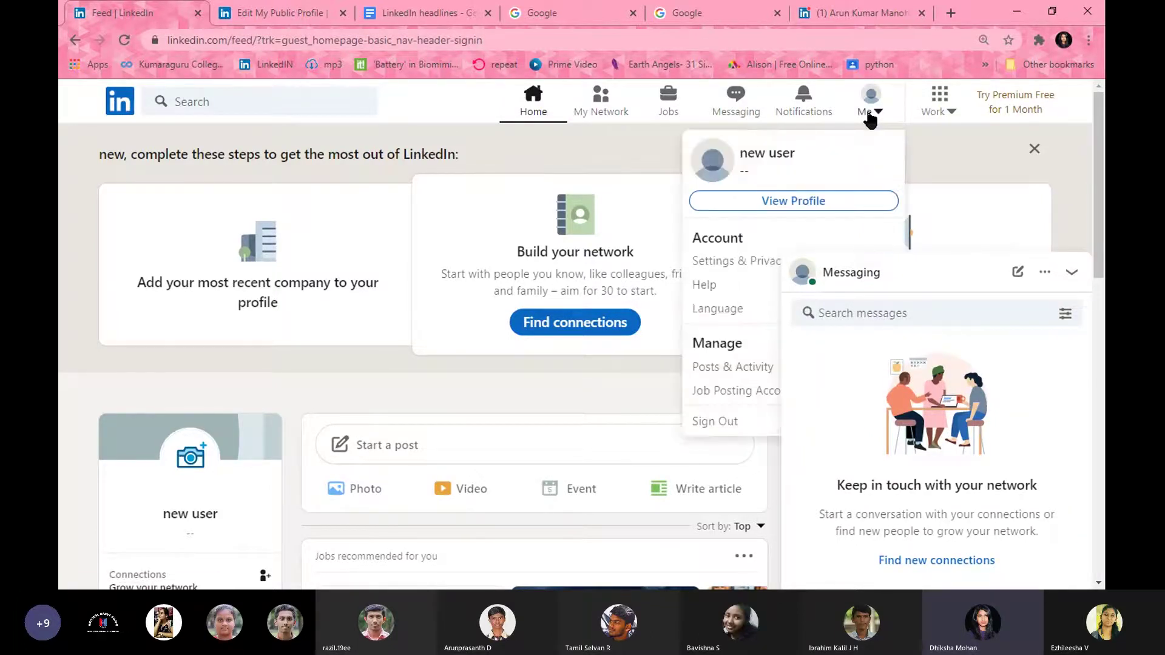
left_click(835, 202)
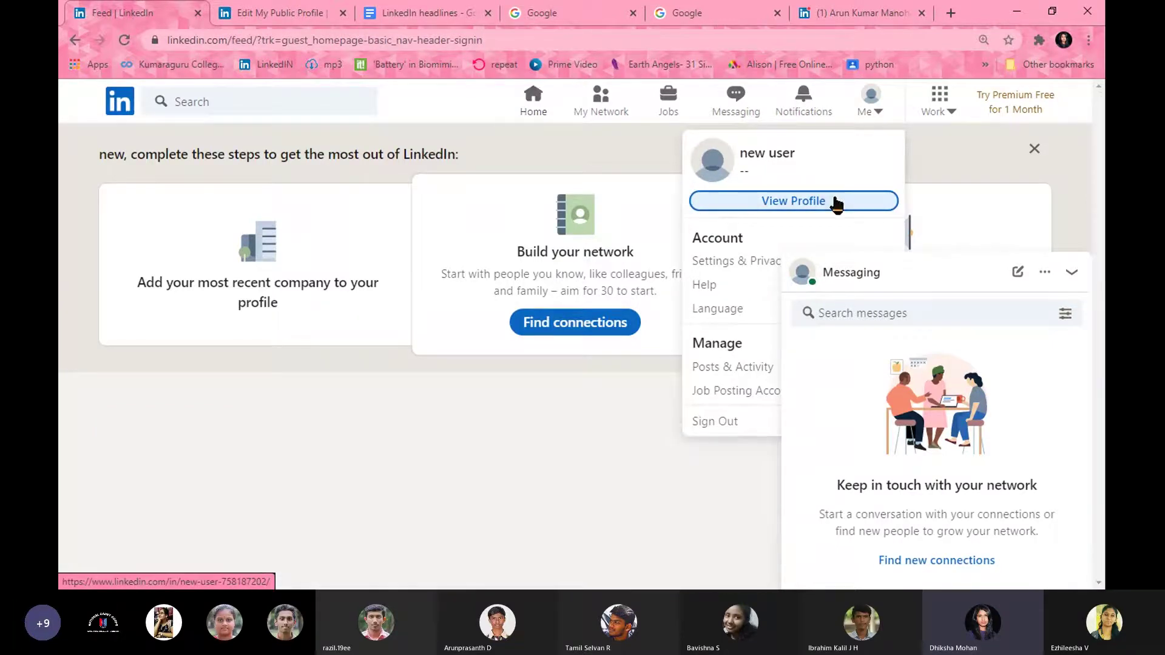
left_click_drag(1099, 125, 1100, 193)
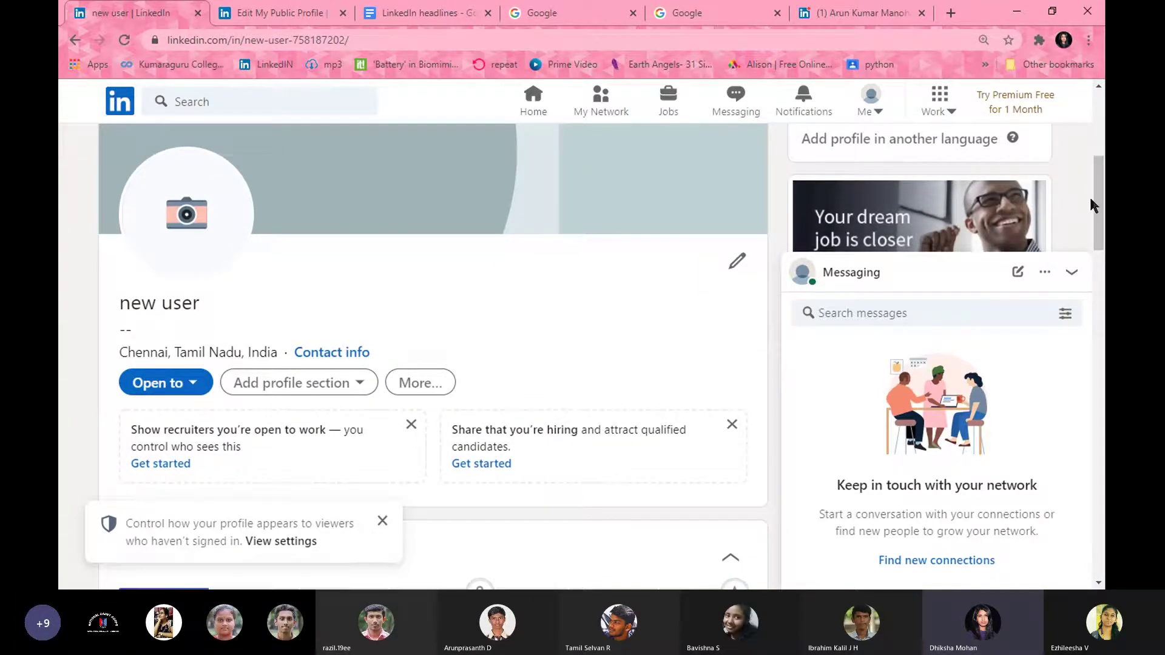
left_click_drag(1096, 200, 1098, 473)
scroll(1094, 91, "up", 20)
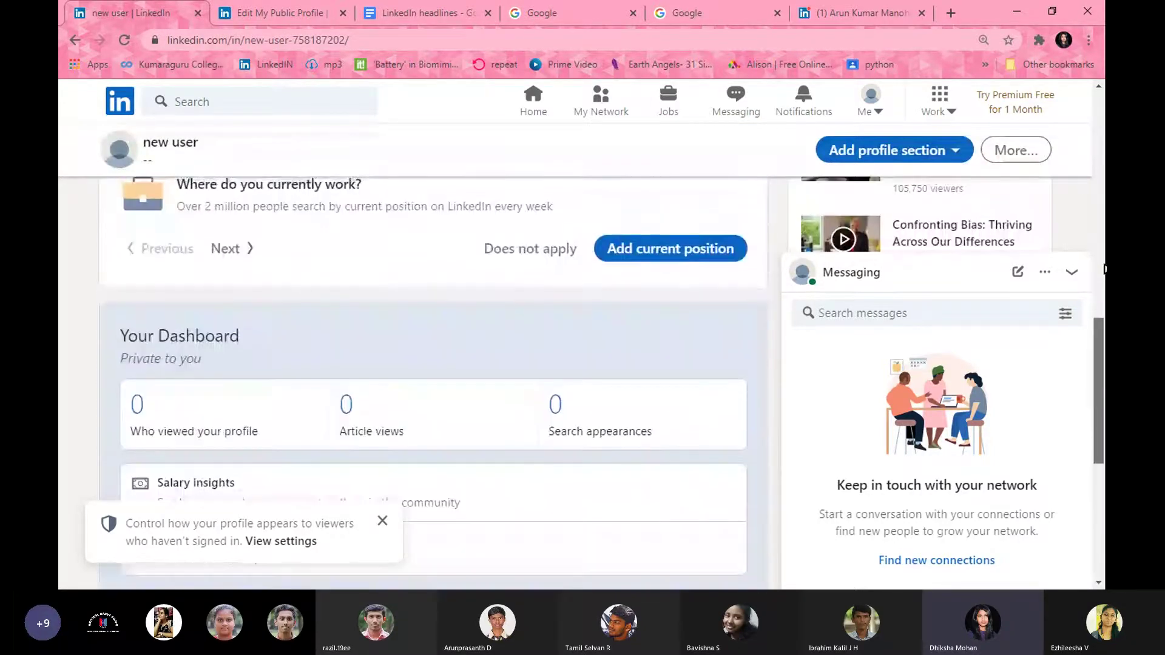
scroll(1093, 91, "up", 2)
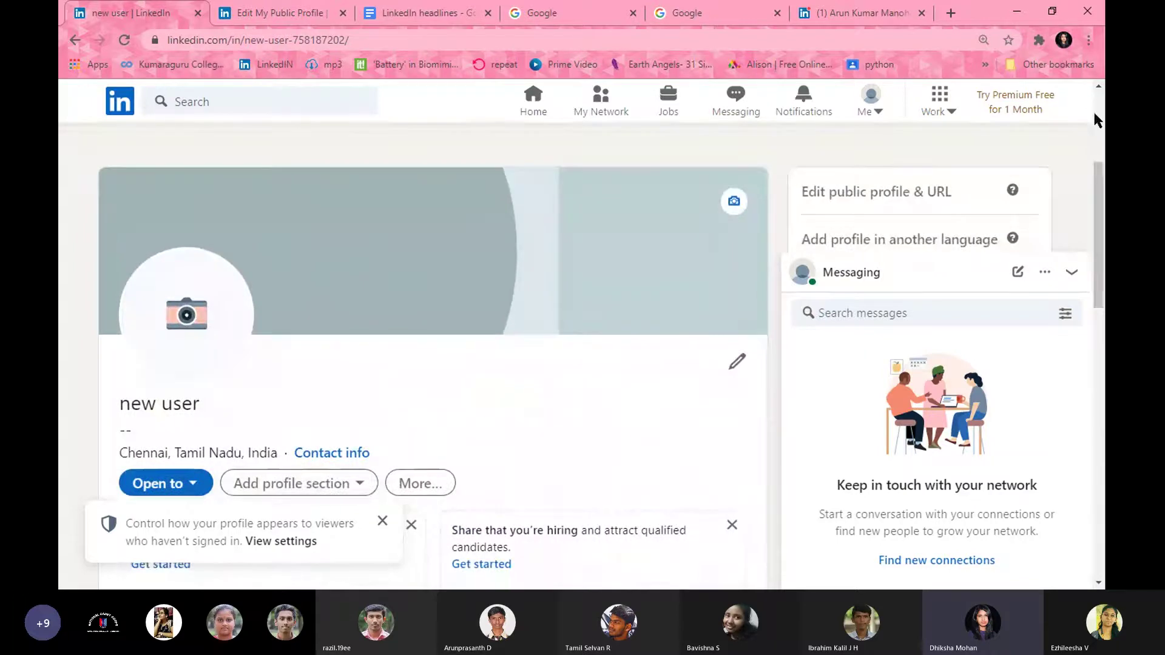
- View the new profile's introduction edit form, close it unchanged, and look over the suggested steps for completing the profile
left_click(738, 364)
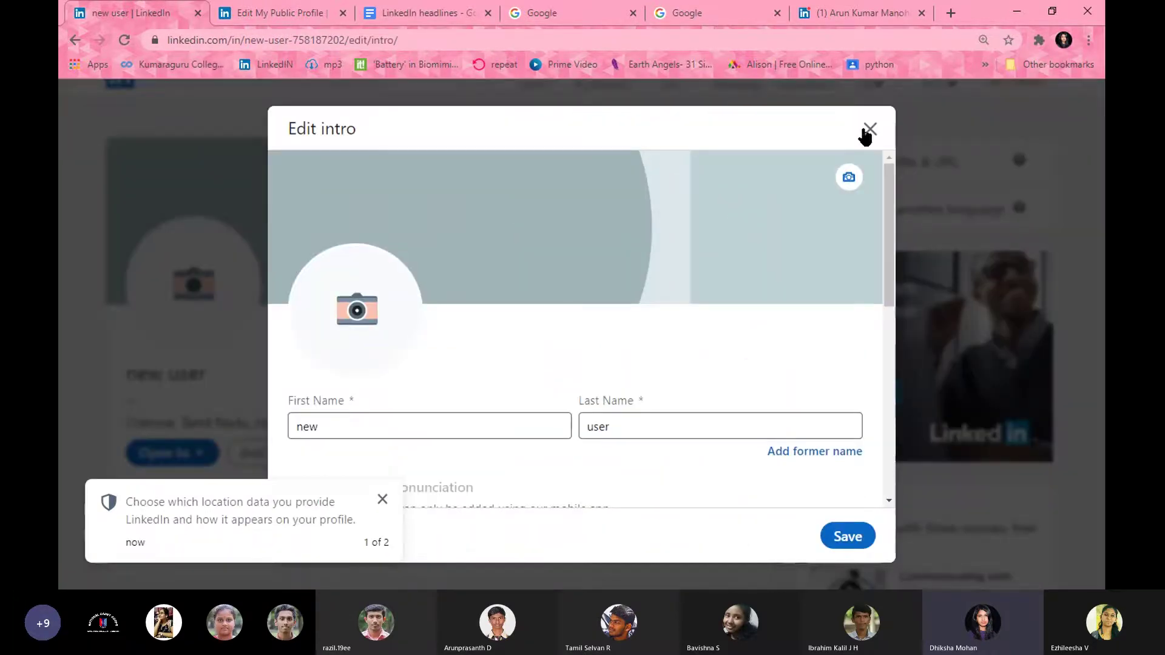
left_click(869, 129)
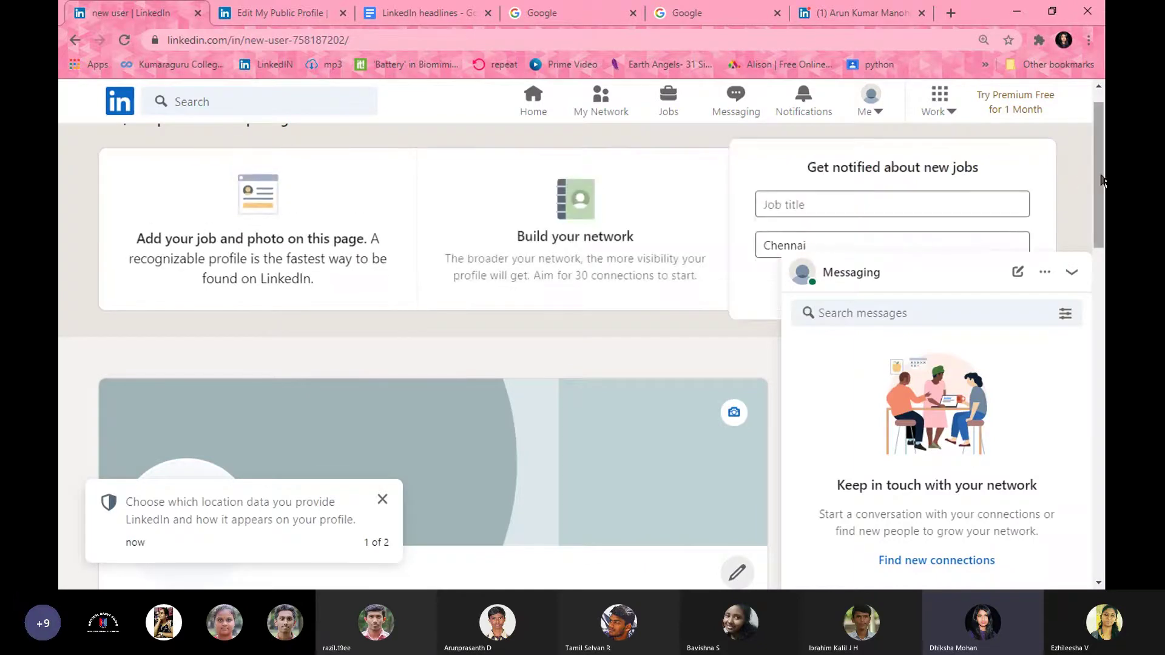
scroll(1102, 180, "up", 1)
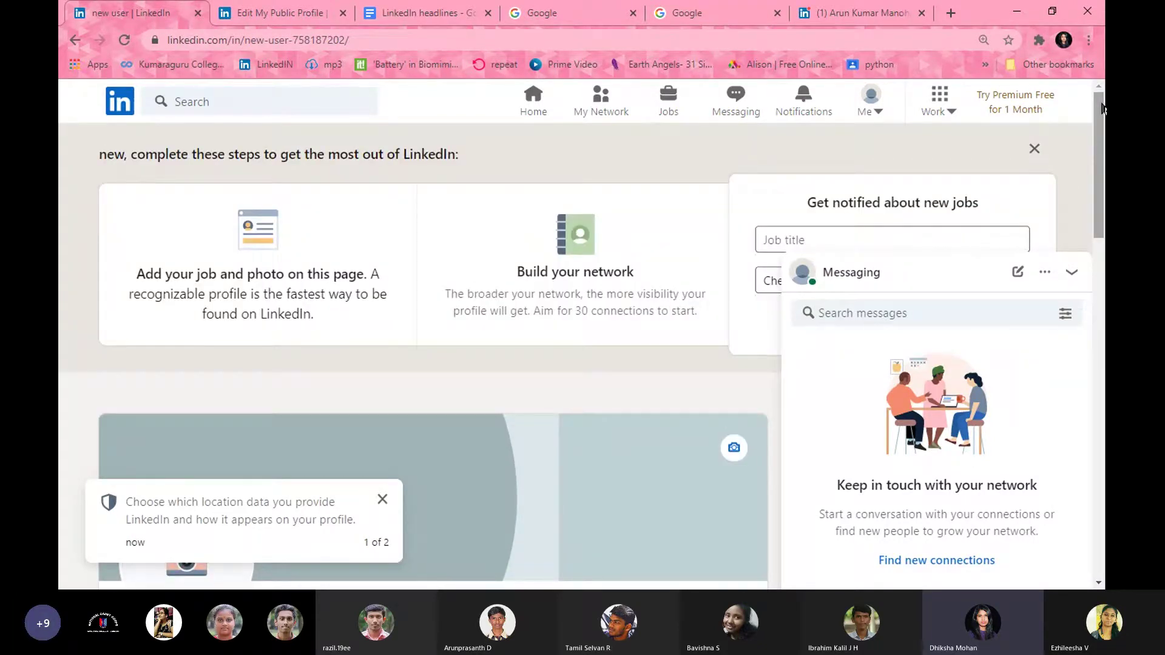
- Return to the original account's public profile settings and look over the About section and visibility options
left_click(278, 7)
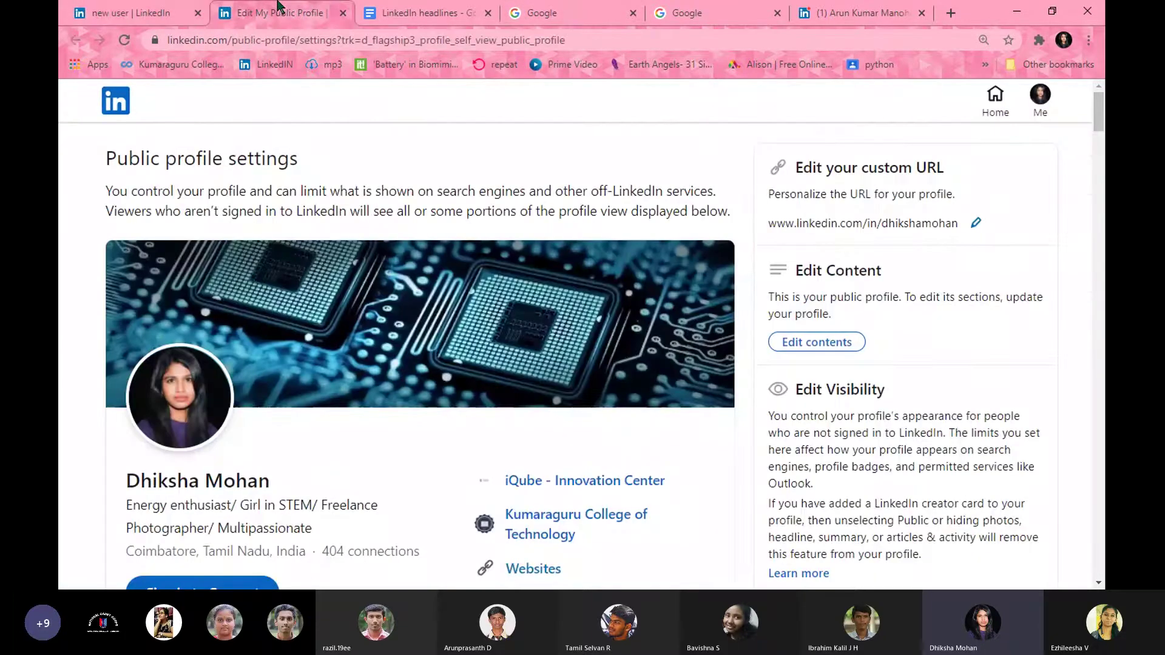
scroll(60, 283, "down", 7)
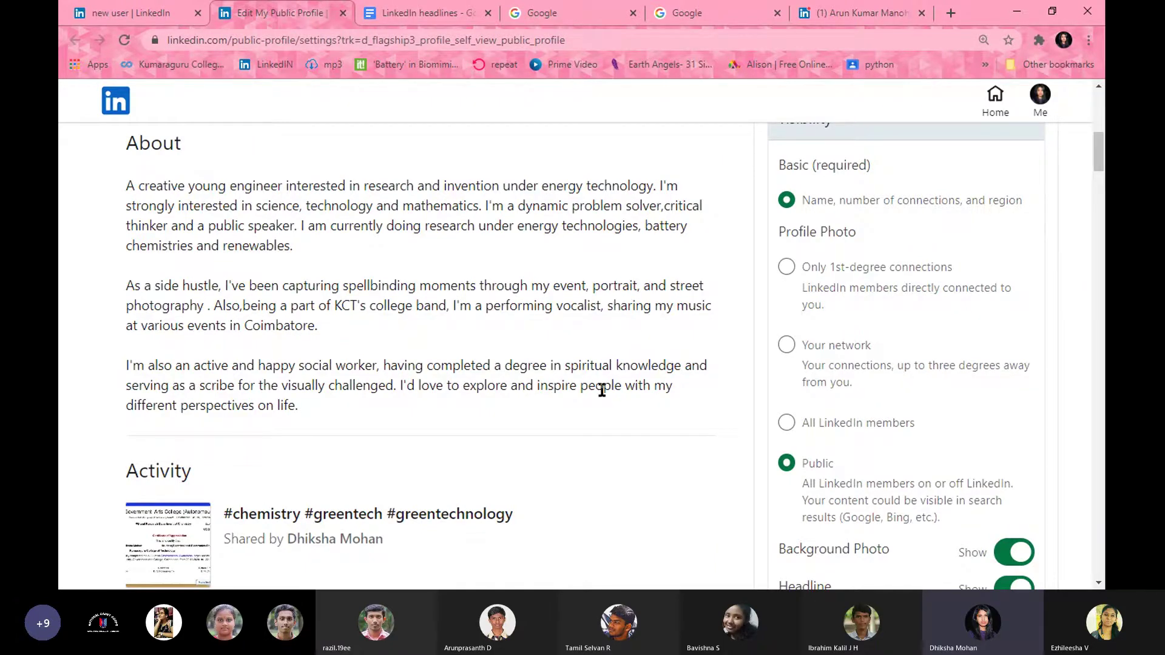
scroll(602, 391, "up", 6)
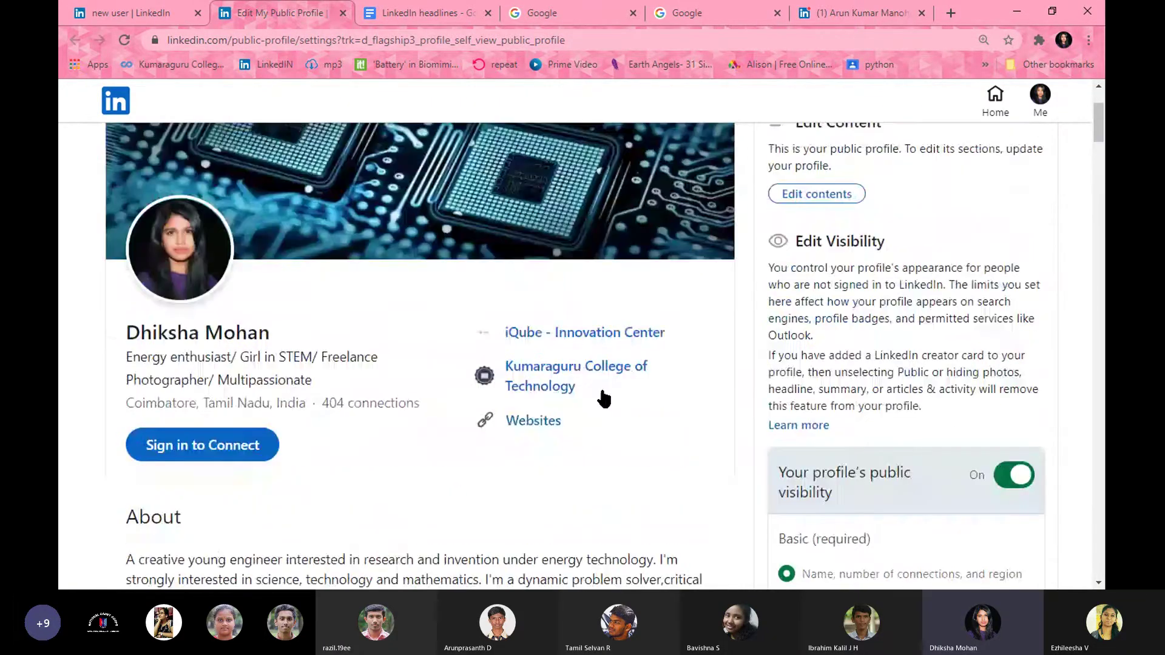
scroll(604, 398, "up", 2)
key("alt+Tab")
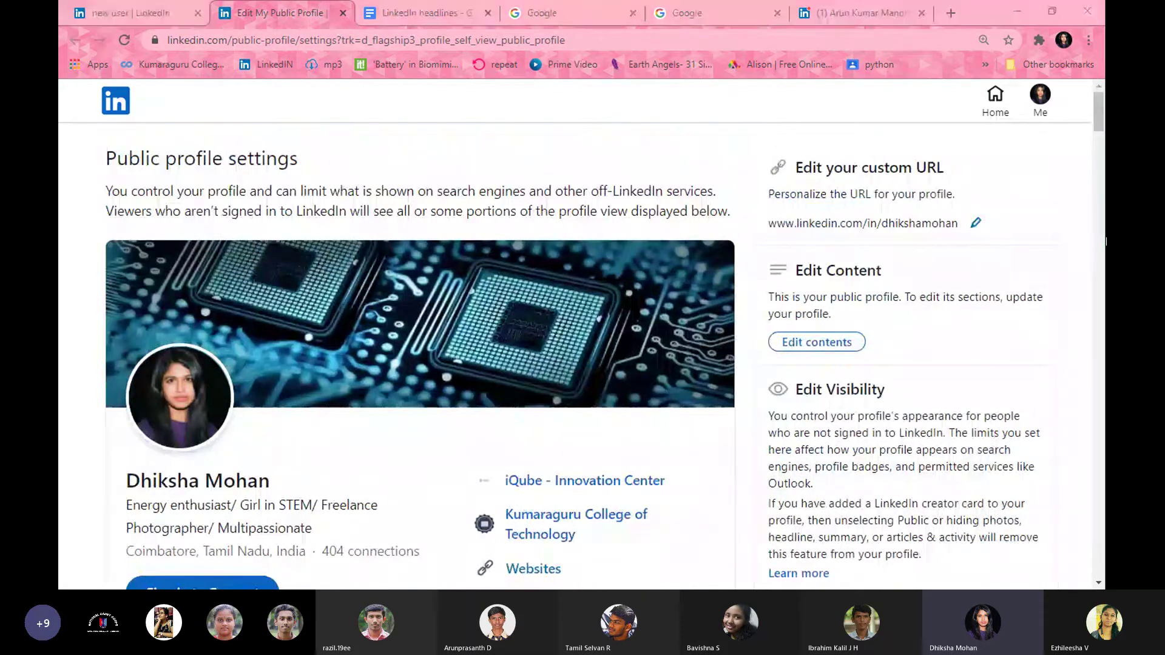